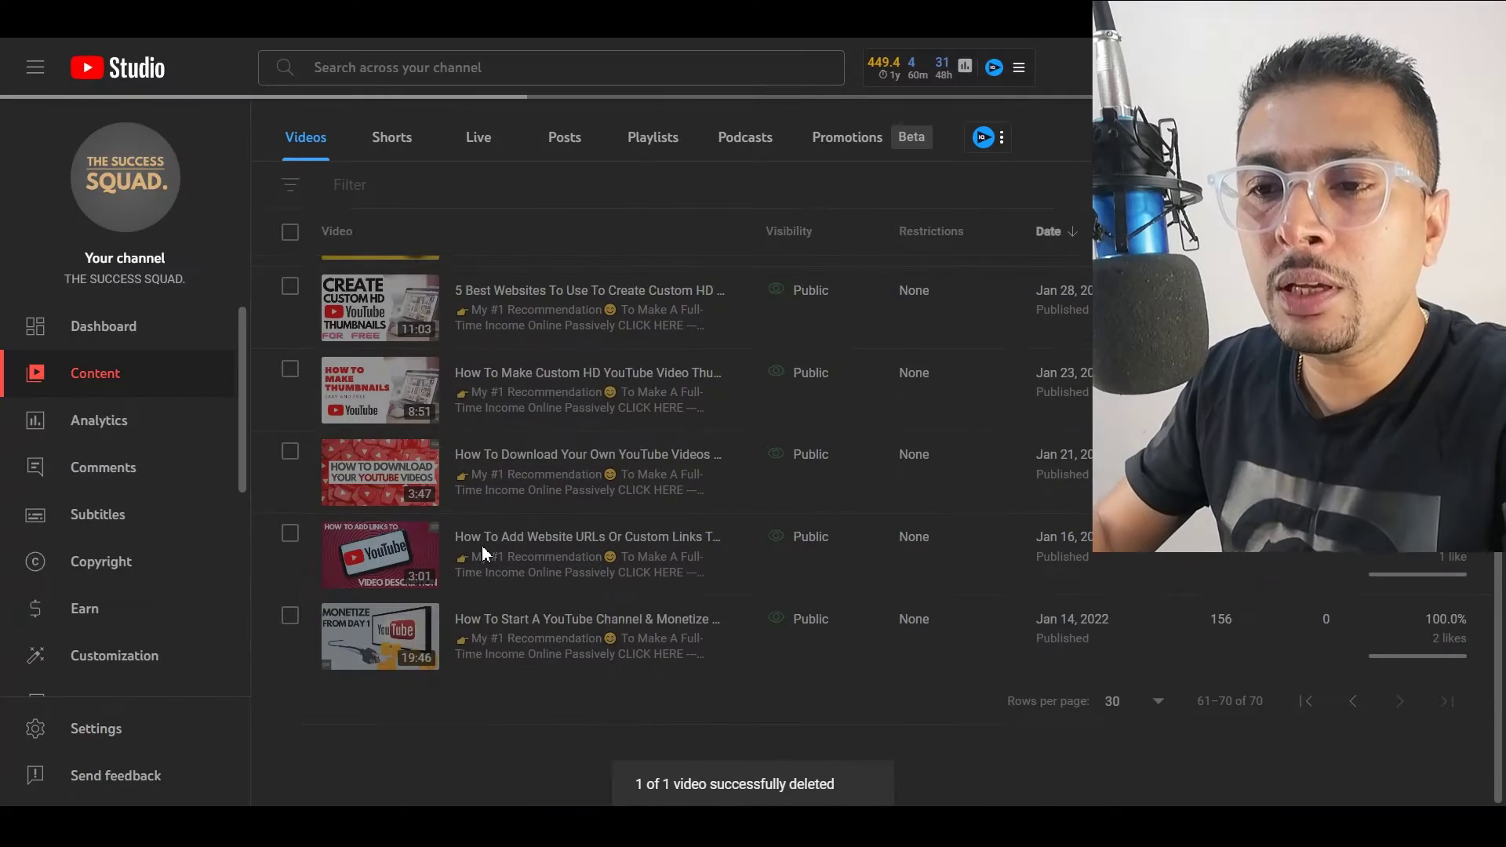
pyautogui.scroll(3, 481, 545)
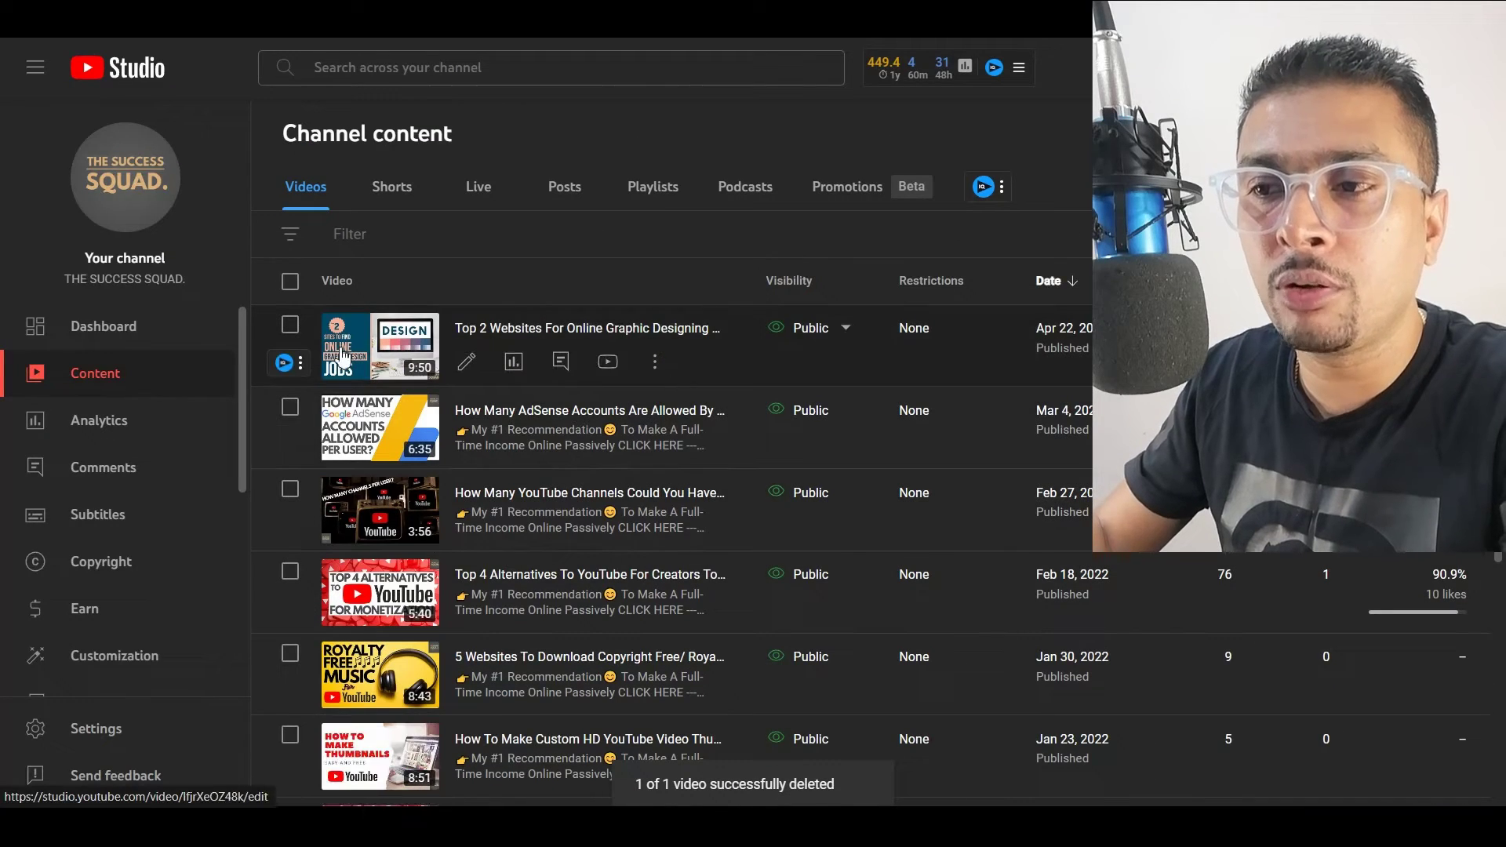
pyautogui.moveTo(358, 341)
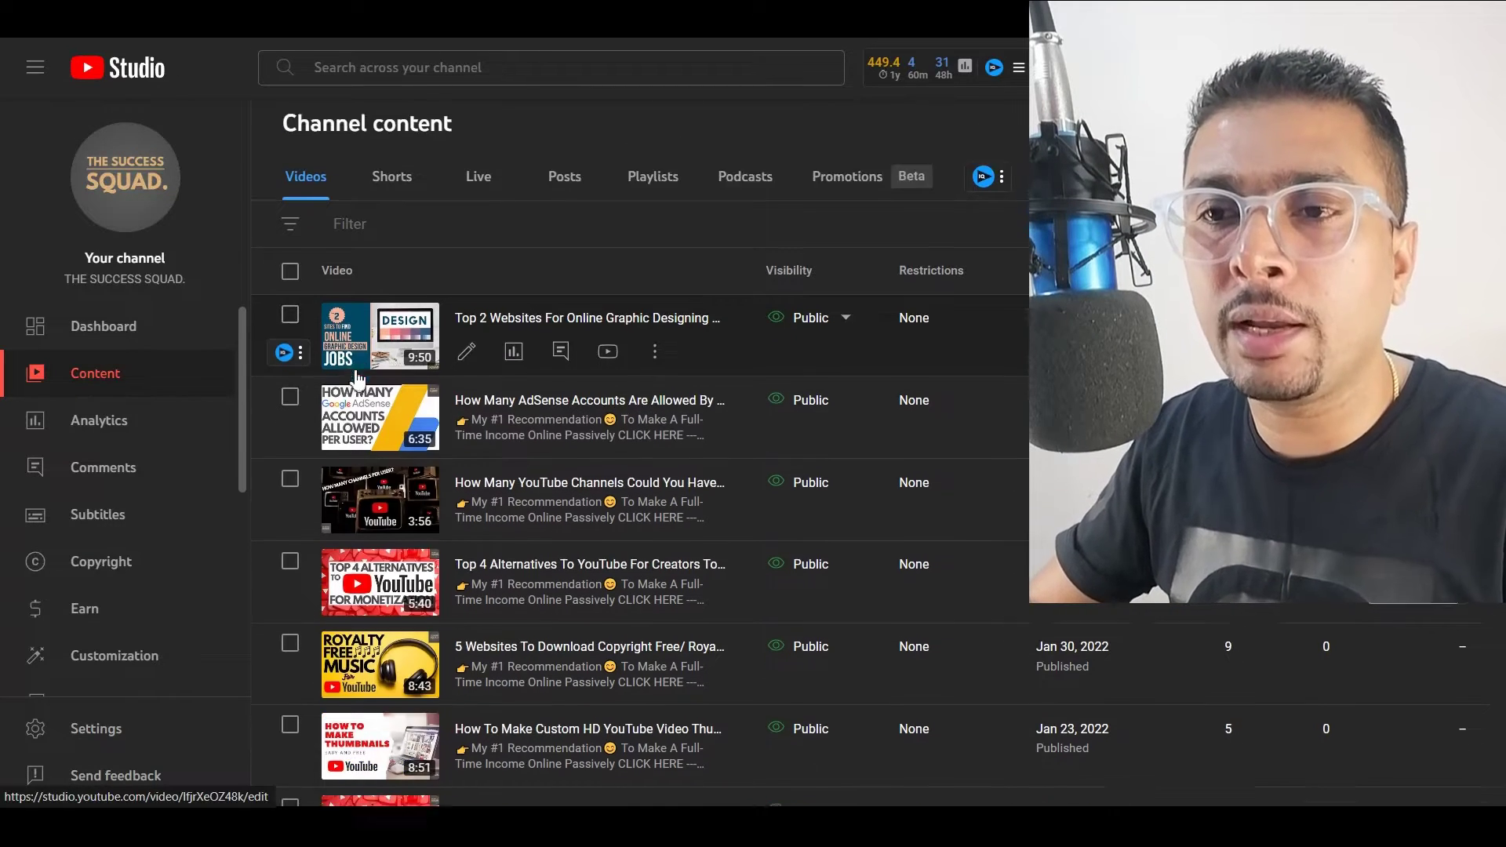
pyautogui.scroll(-3, 355, 377)
pyautogui.scroll(-2, 359, 379)
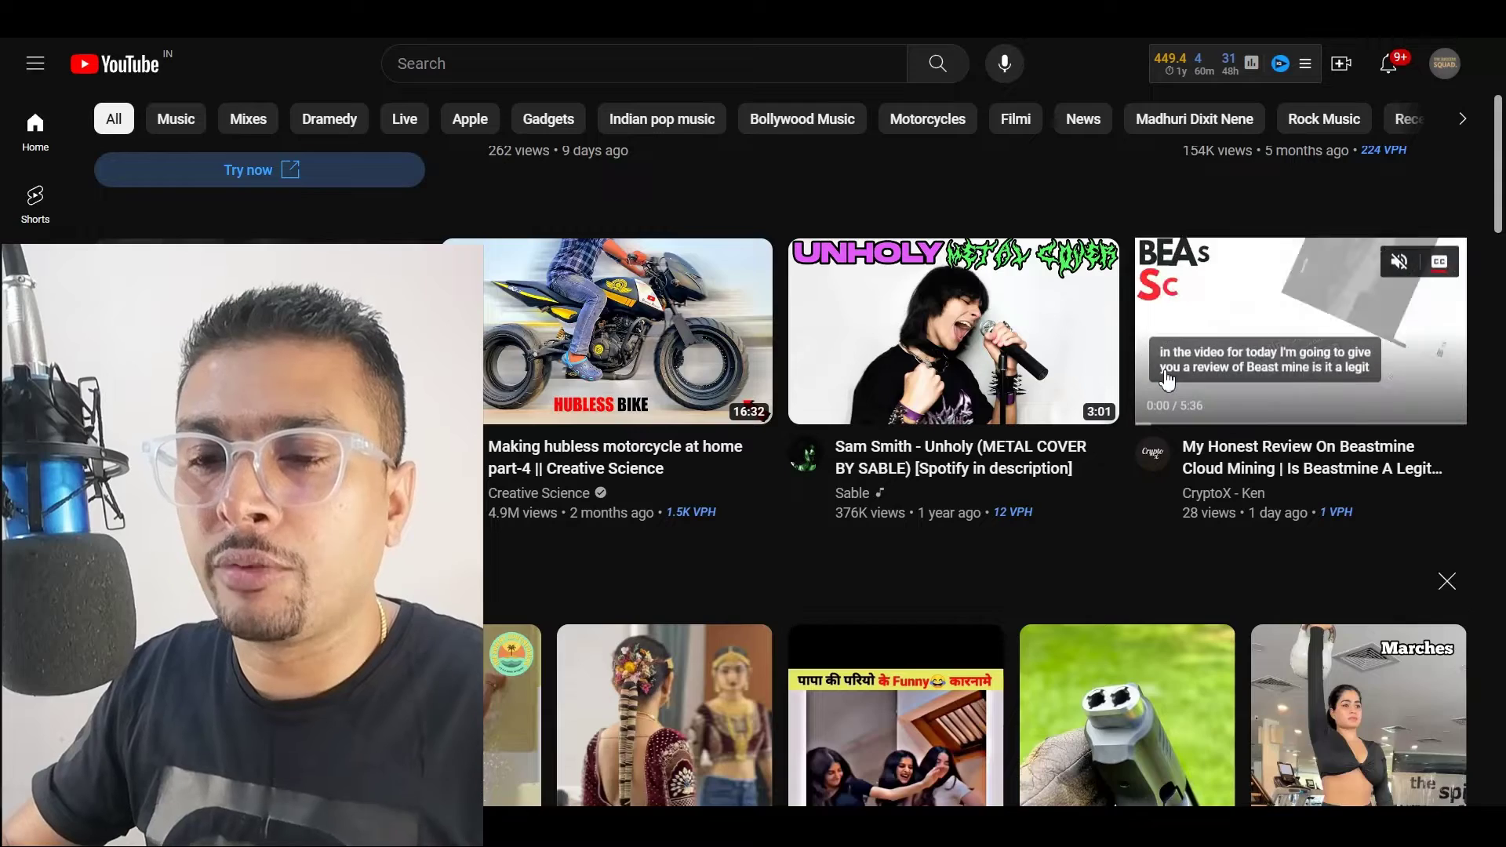
pyautogui.scroll(3, 977, 470)
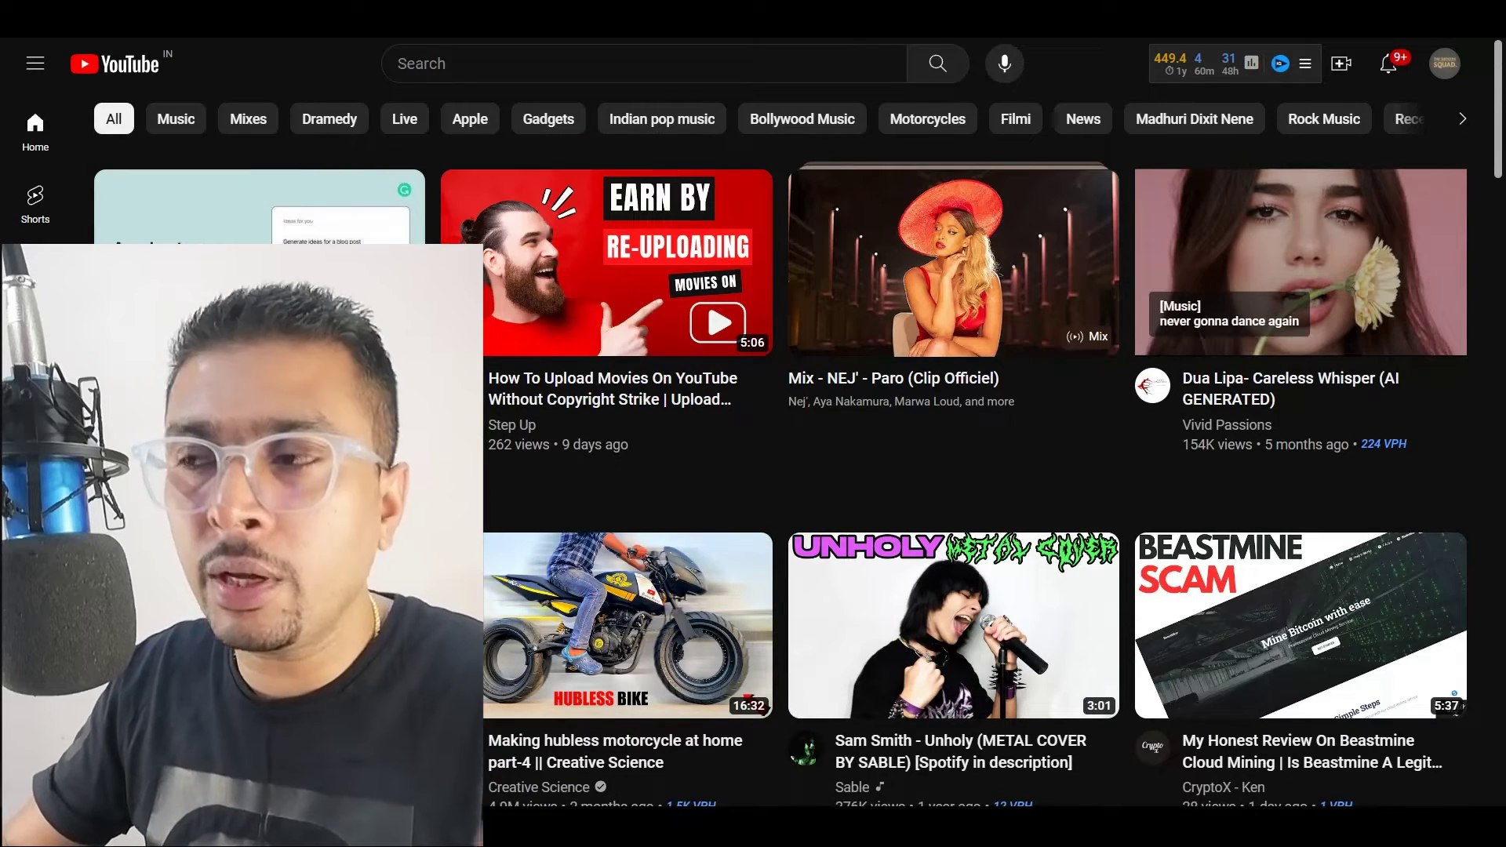
pyautogui.click(1444, 66)
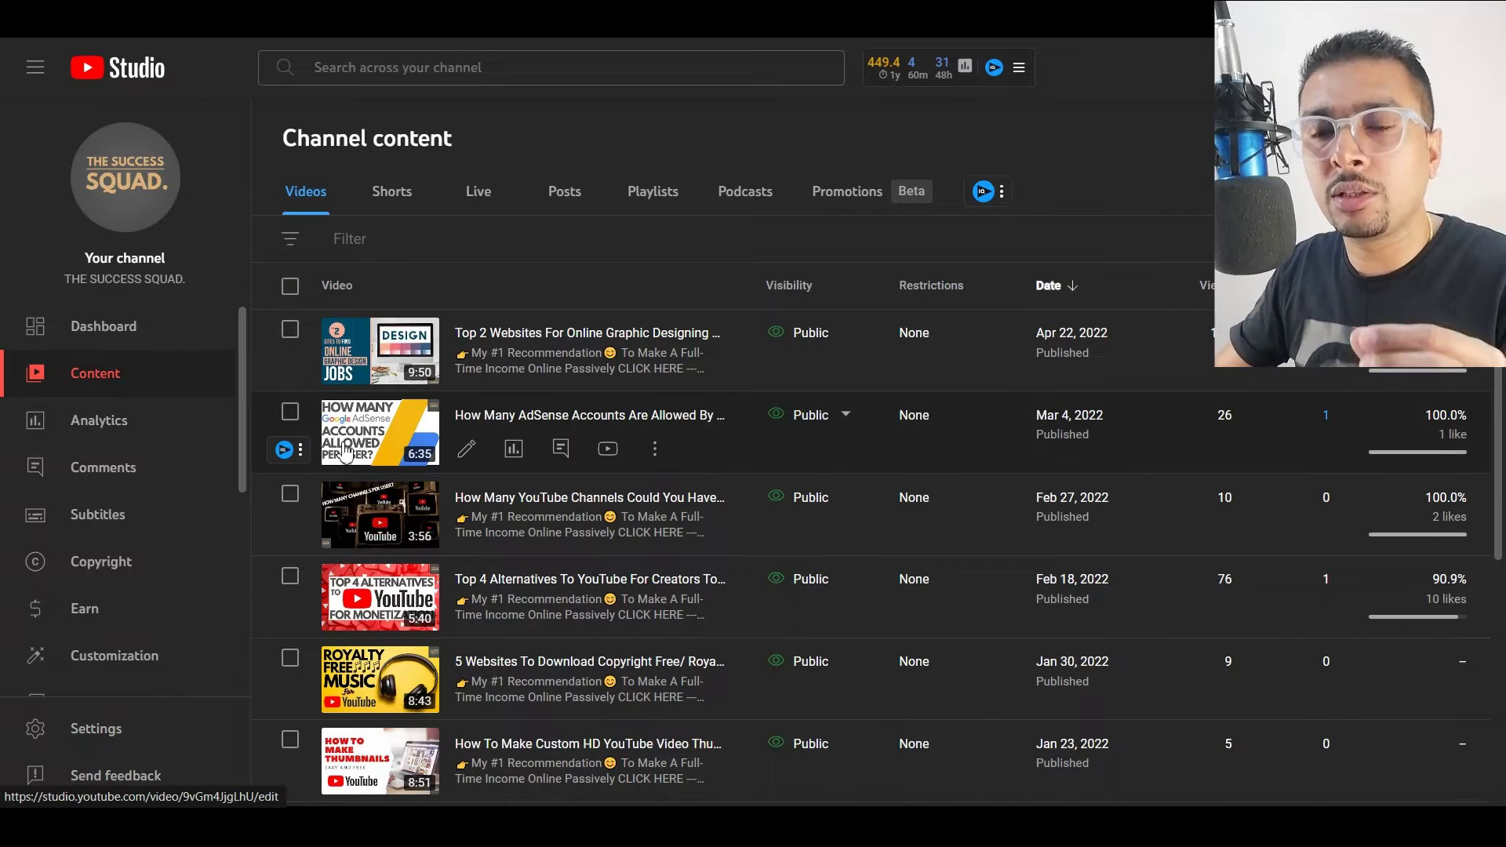
pyautogui.scroll(-5, 344, 453)
pyautogui.scroll(5, 337, 454)
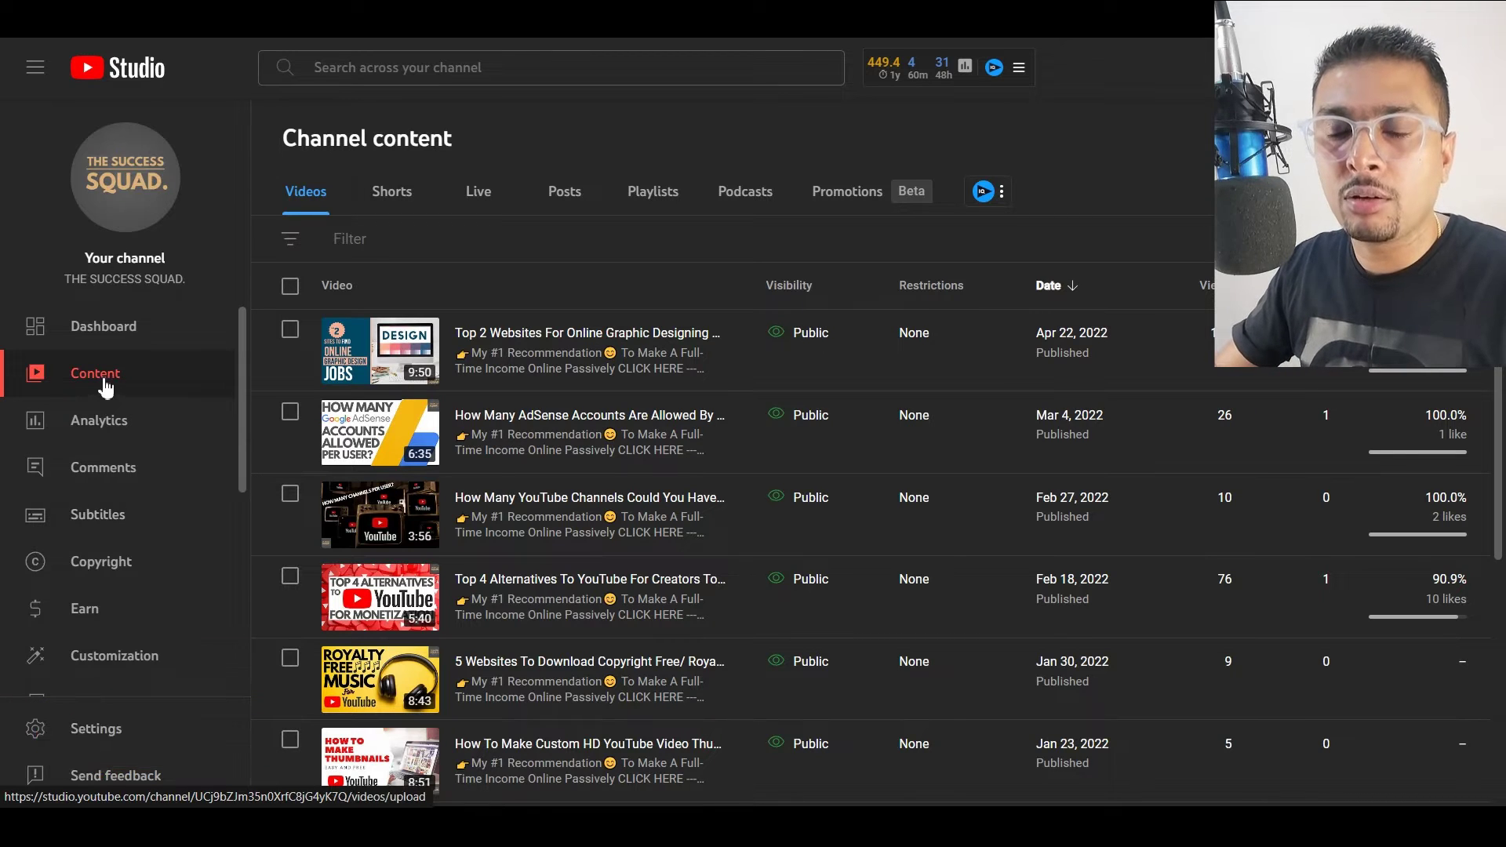
pyautogui.moveTo(561, 431)
pyautogui.scroll(-3, 559, 455)
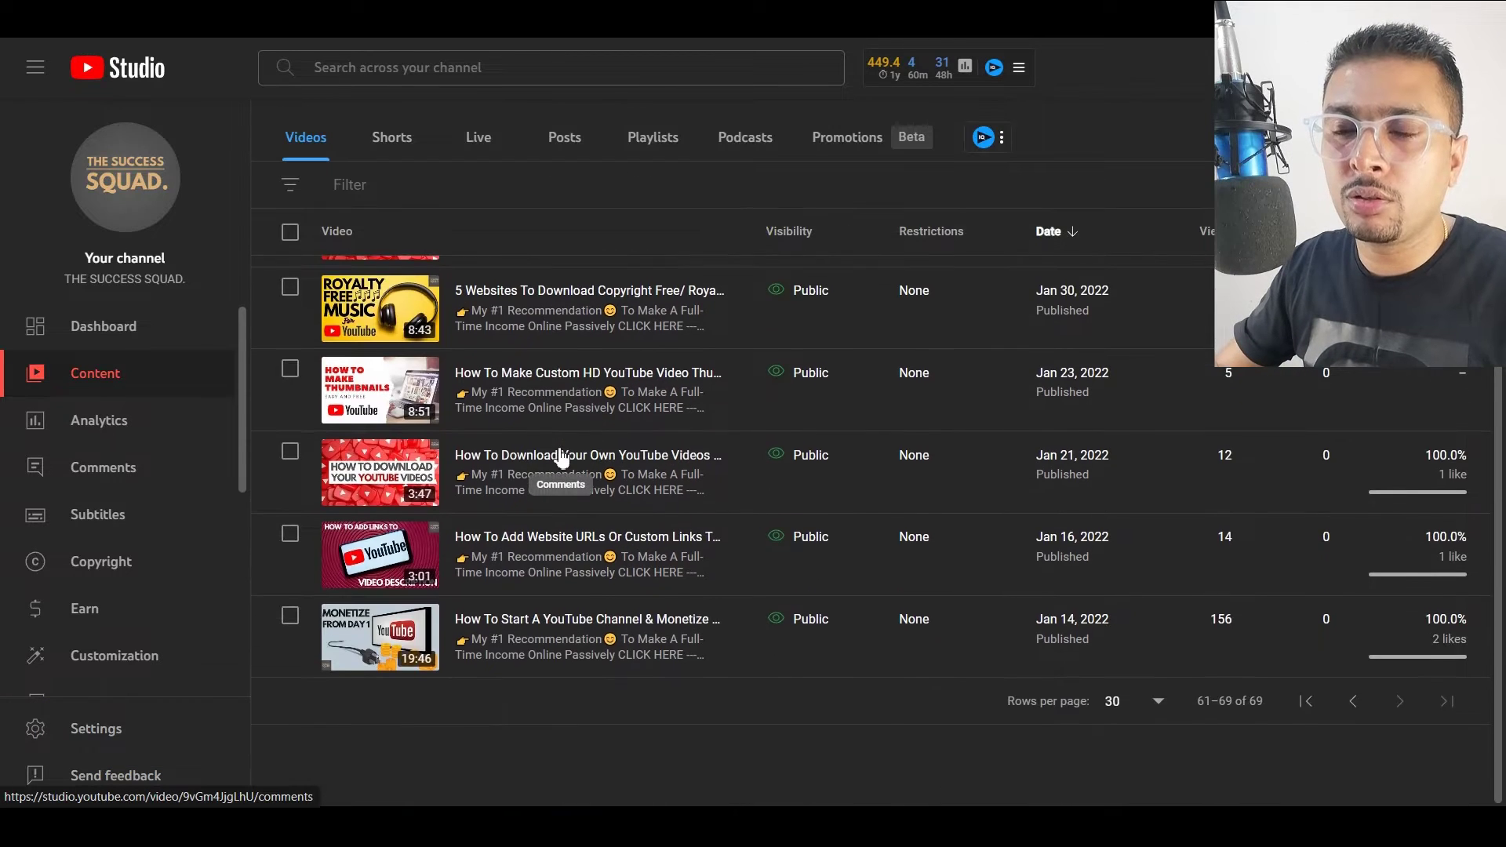
pyautogui.scroll(5, 561, 456)
pyautogui.scroll(-4, 560, 456)
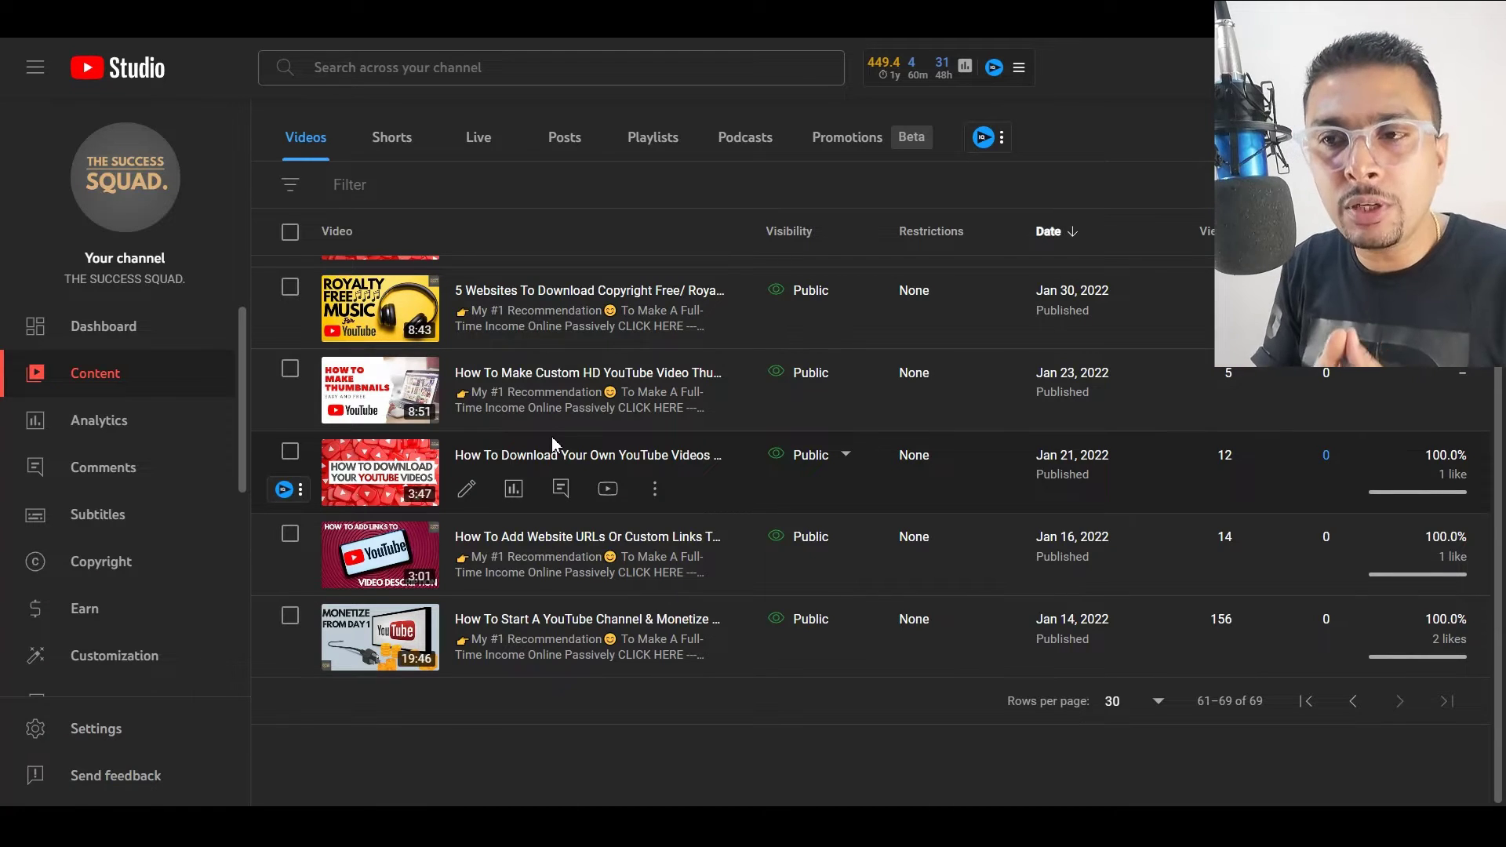
pyautogui.scroll(5, 552, 436)
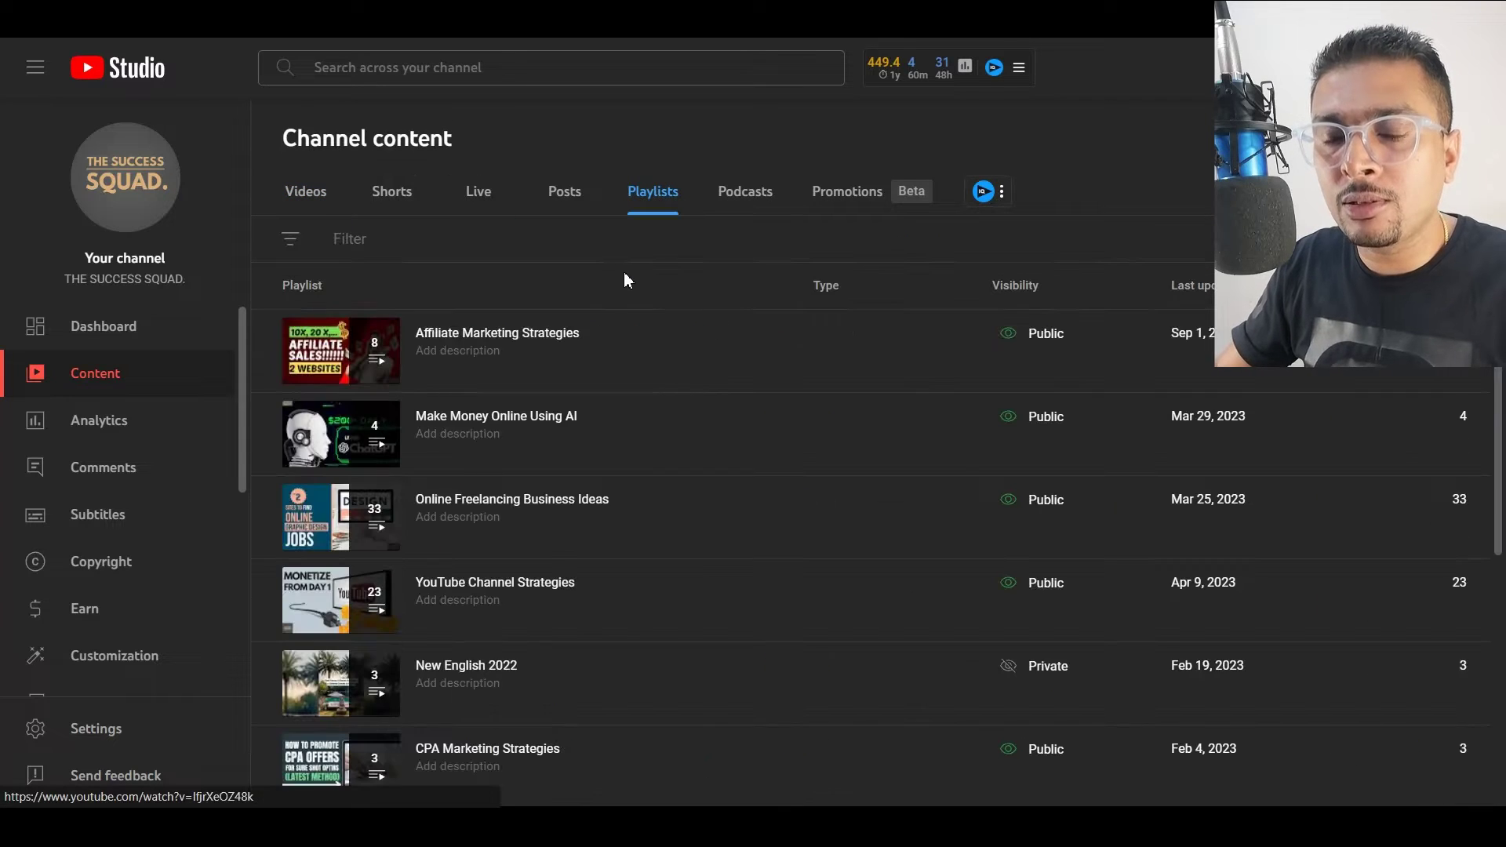
pyautogui.scroll(-3, 594, 324)
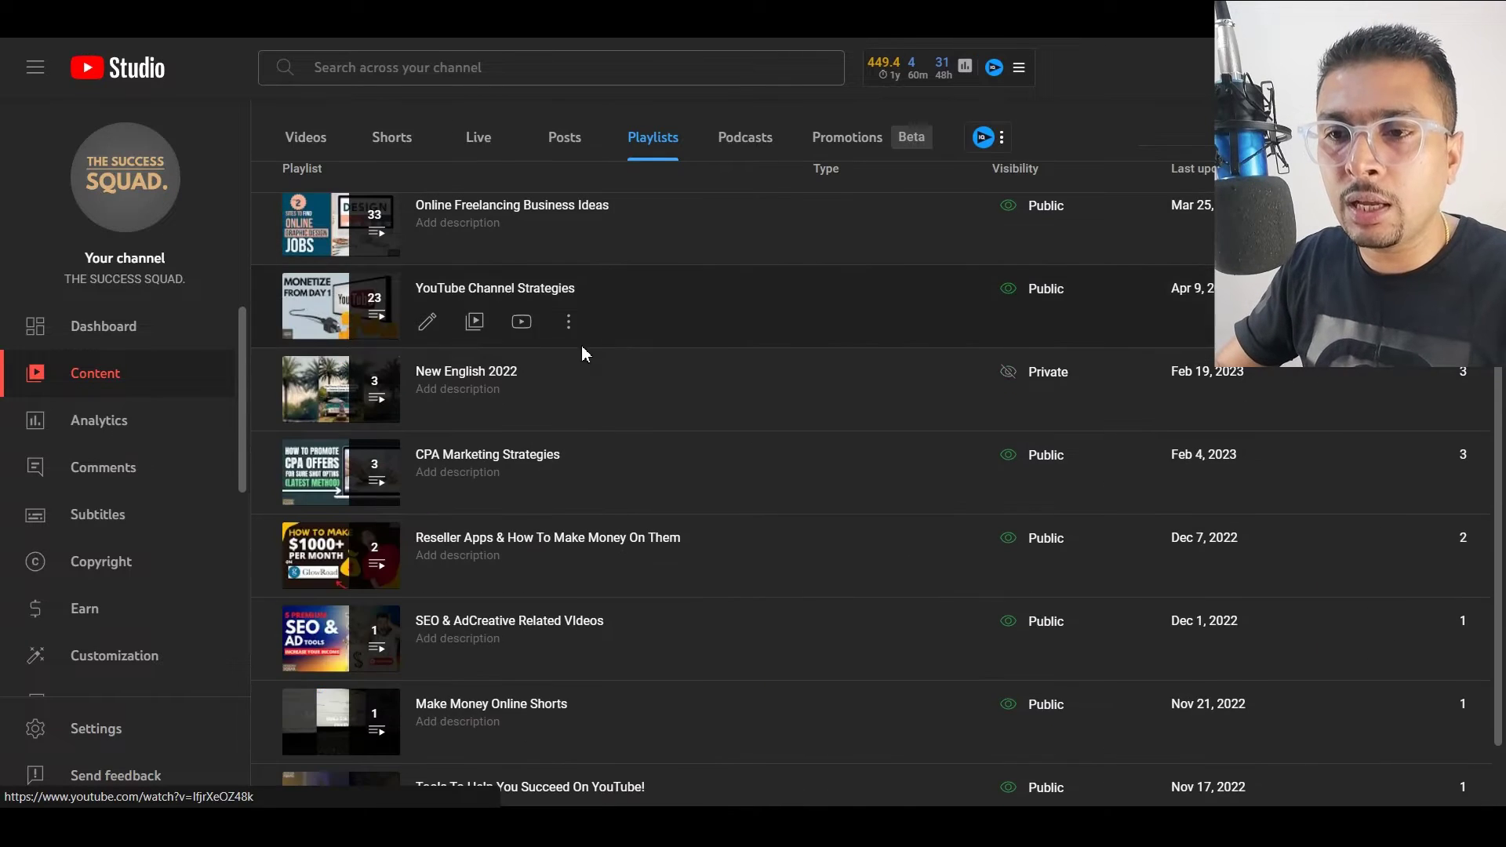
# Open the YouTube Channel Strategies playlist and list its videos, including the [Deleted video] entry
pyautogui.click(492, 290)
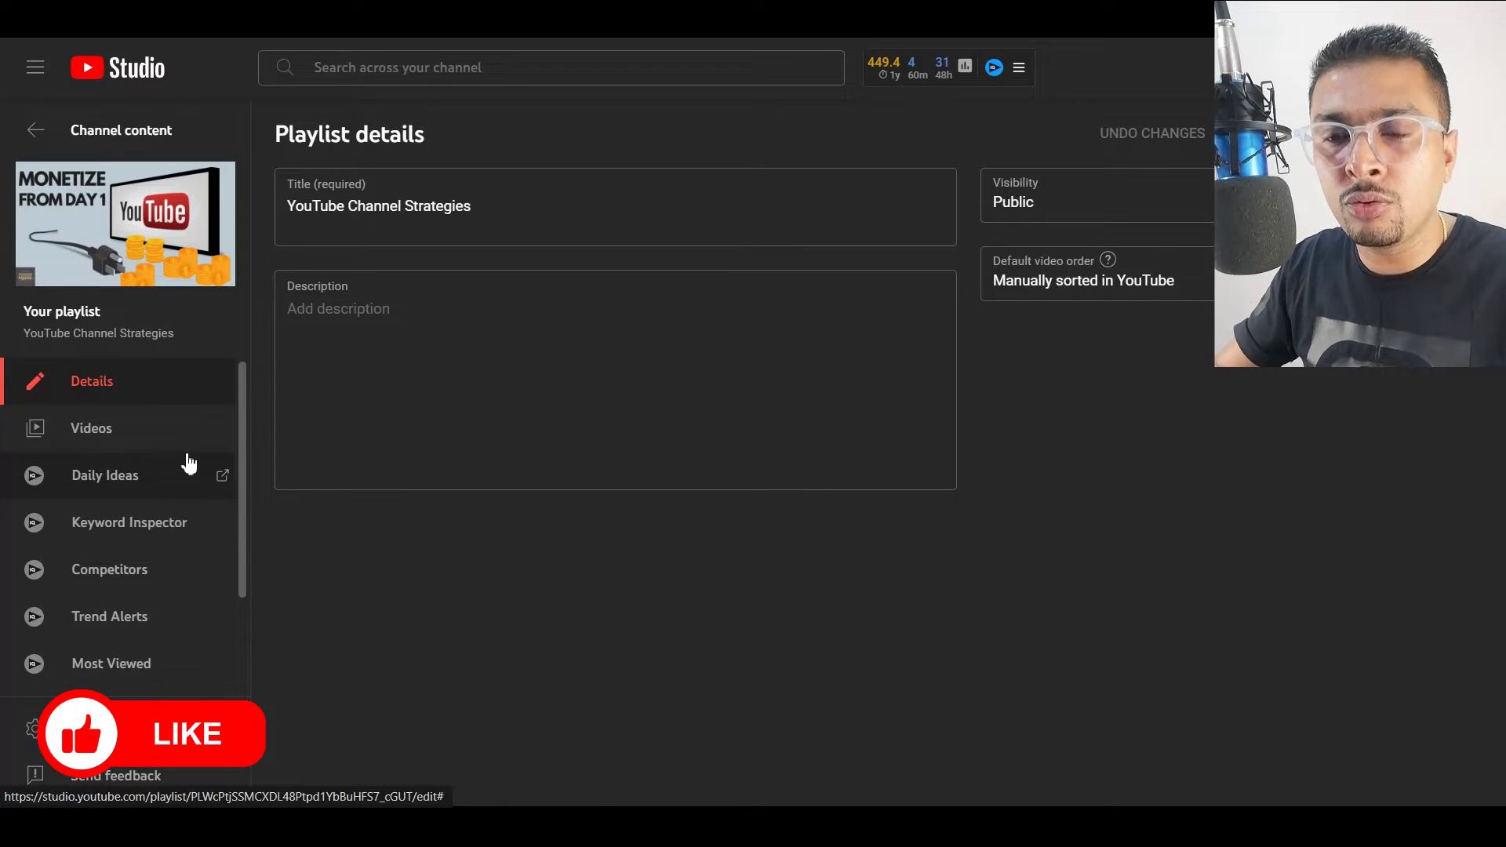
pyautogui.click(108, 431)
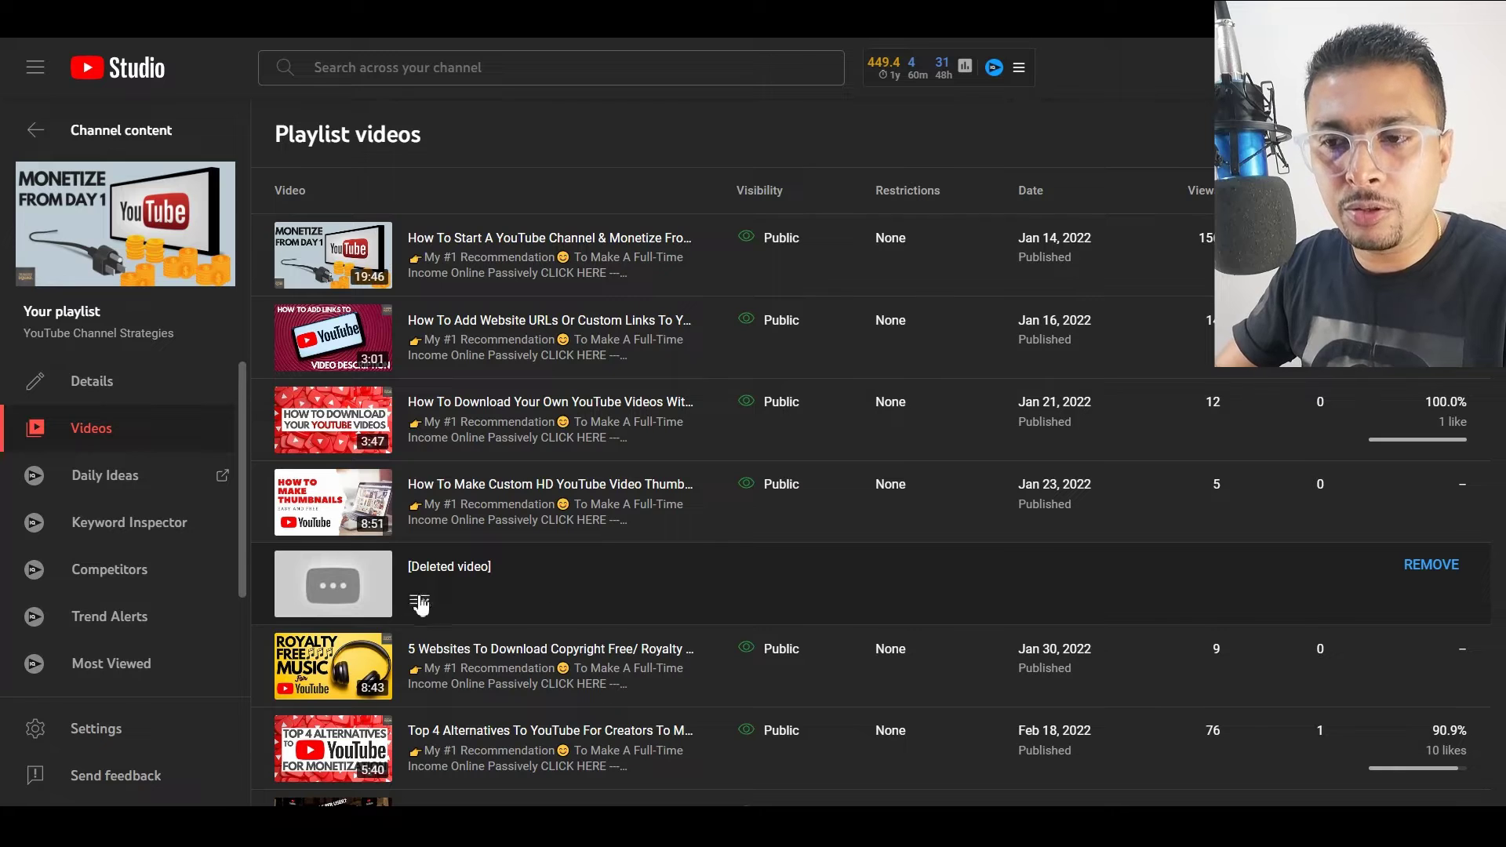
# Clear the [Deleted video] title selection and dismiss the page's context menu
pyautogui.click(484, 584)
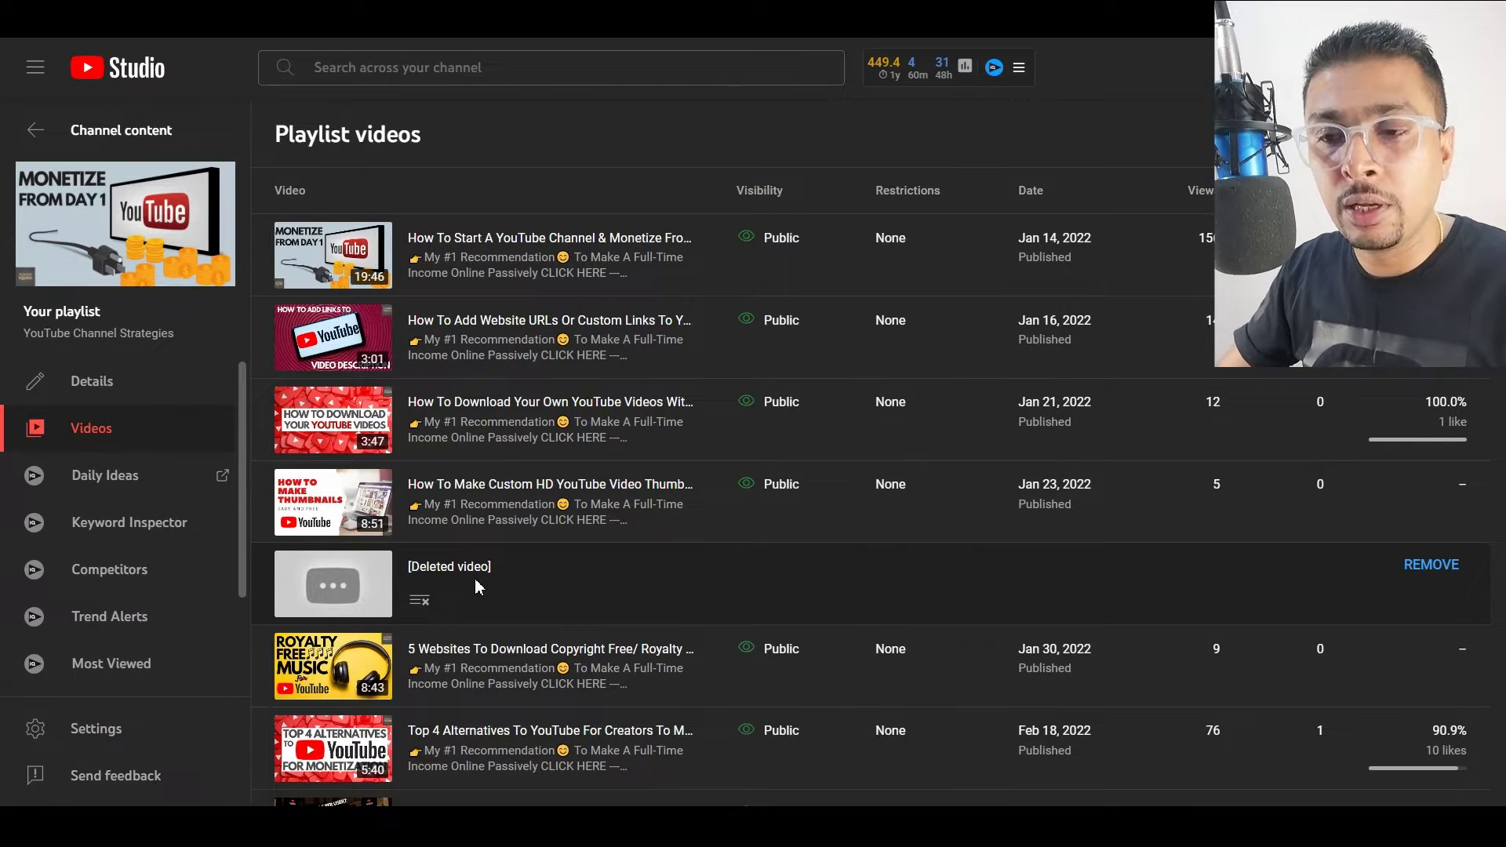
pyautogui.rightClick(372, 585)
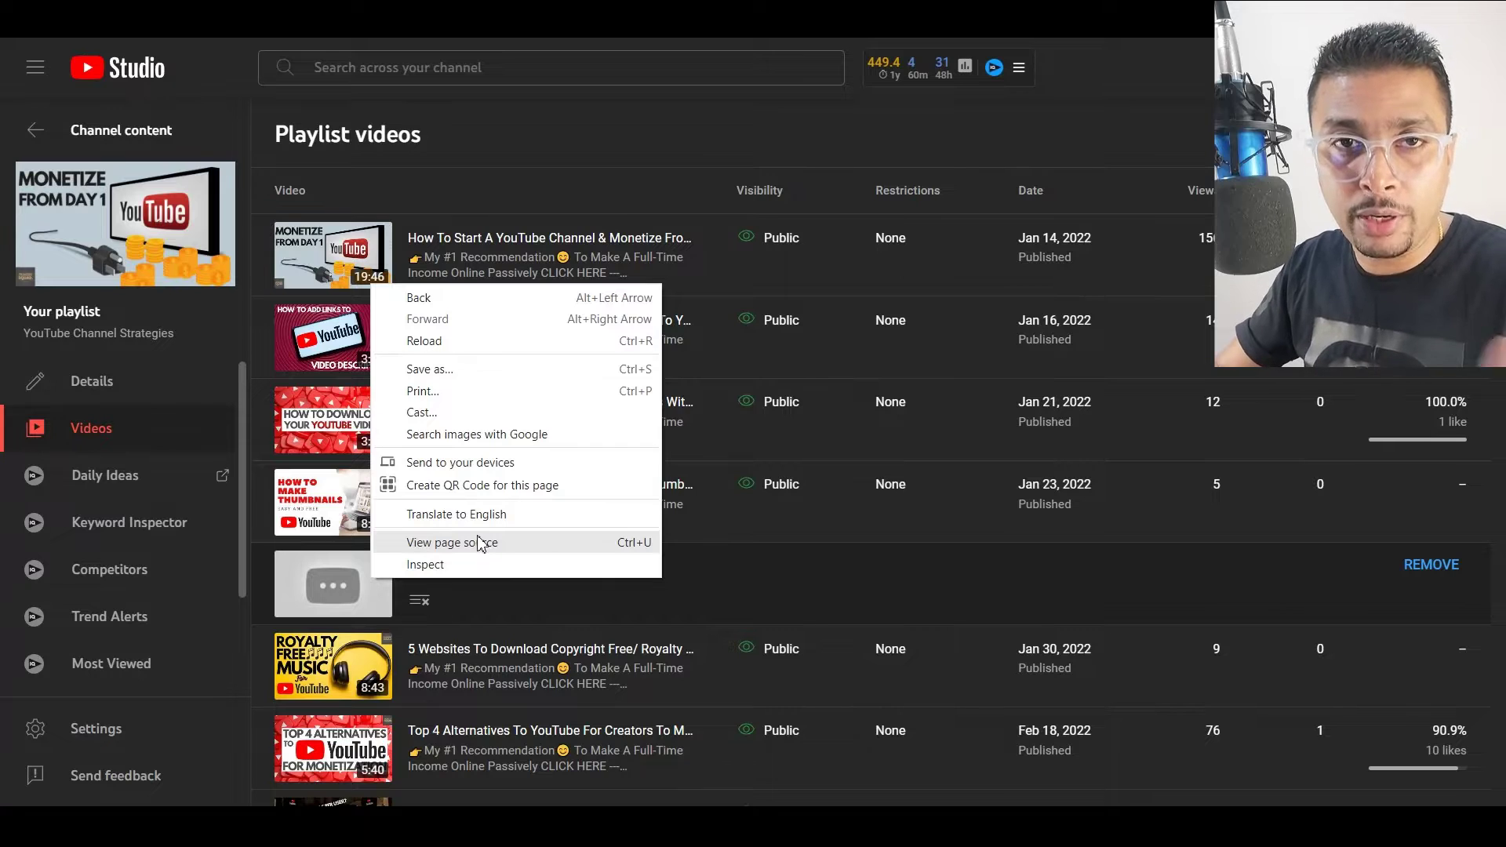
pyautogui.click(536, 616)
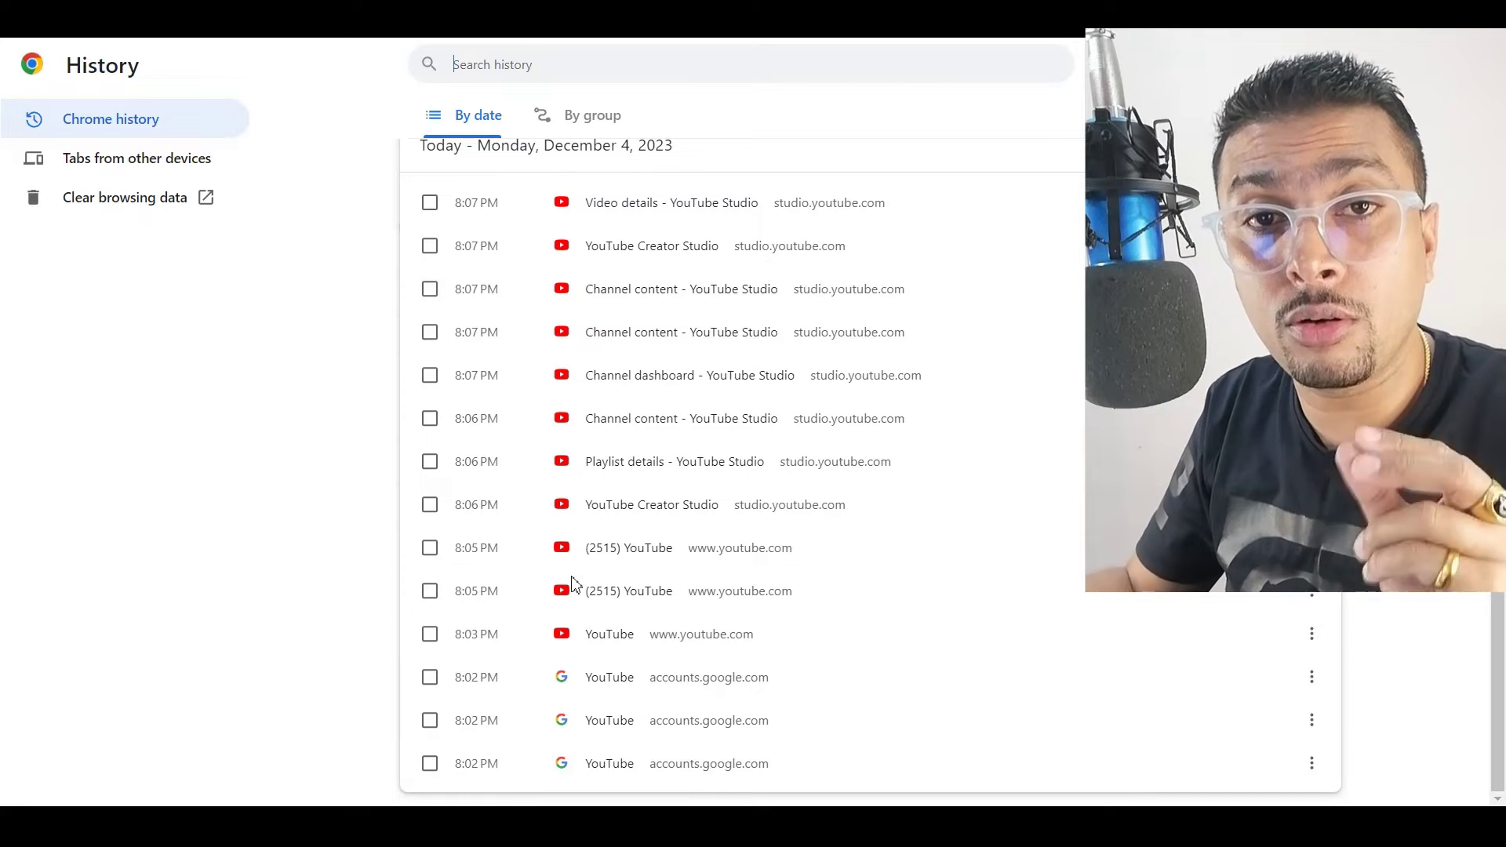
# Open the Channel content visit from Chrome History, then return to History
pyautogui.rightClick(623, 634)
pyautogui.click(687, 645)
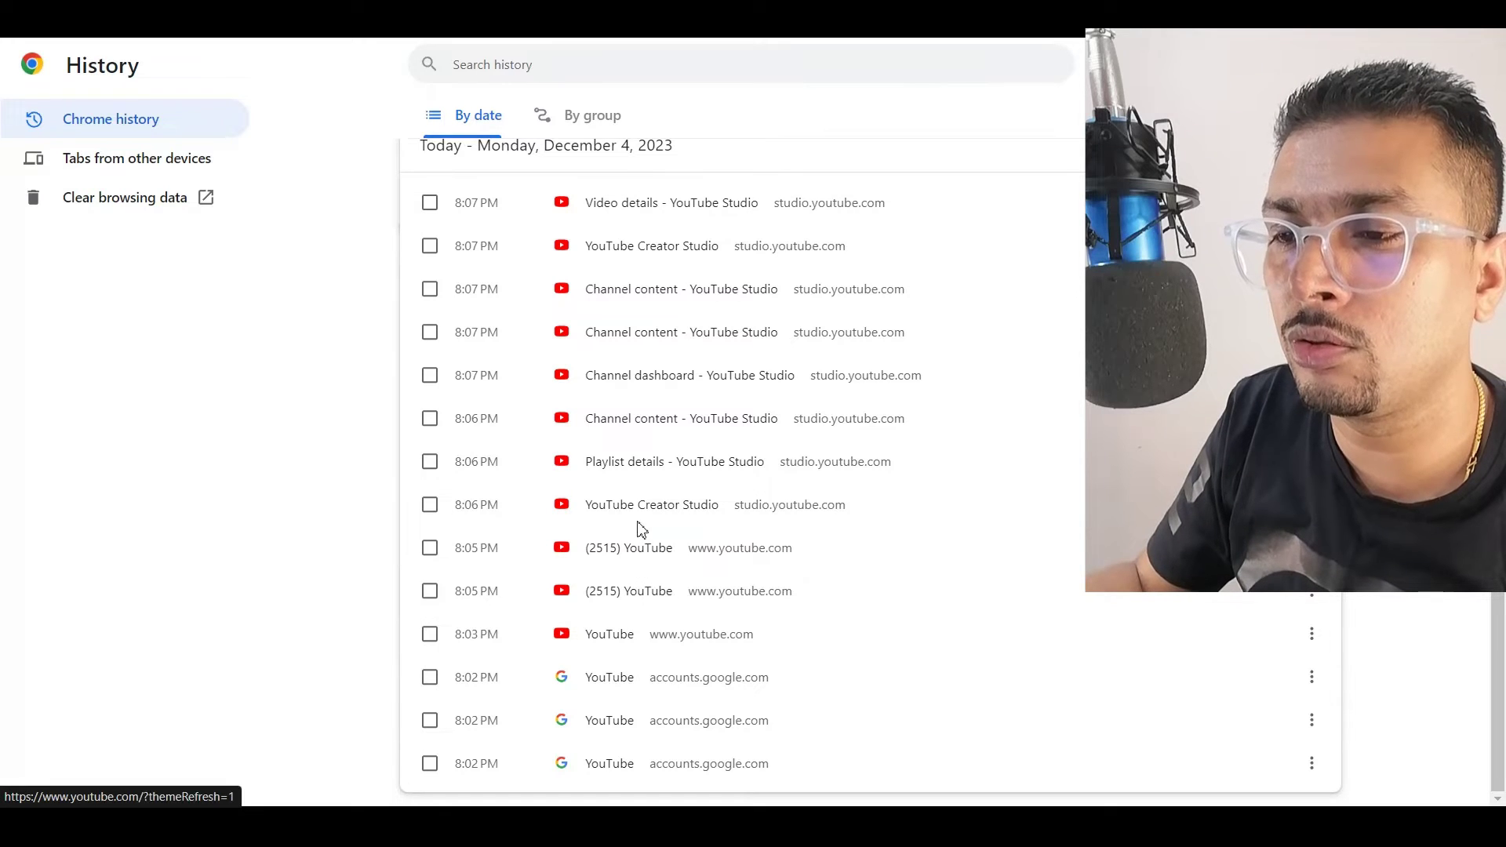
pyautogui.rightClick(712, 425)
pyautogui.click(784, 430)
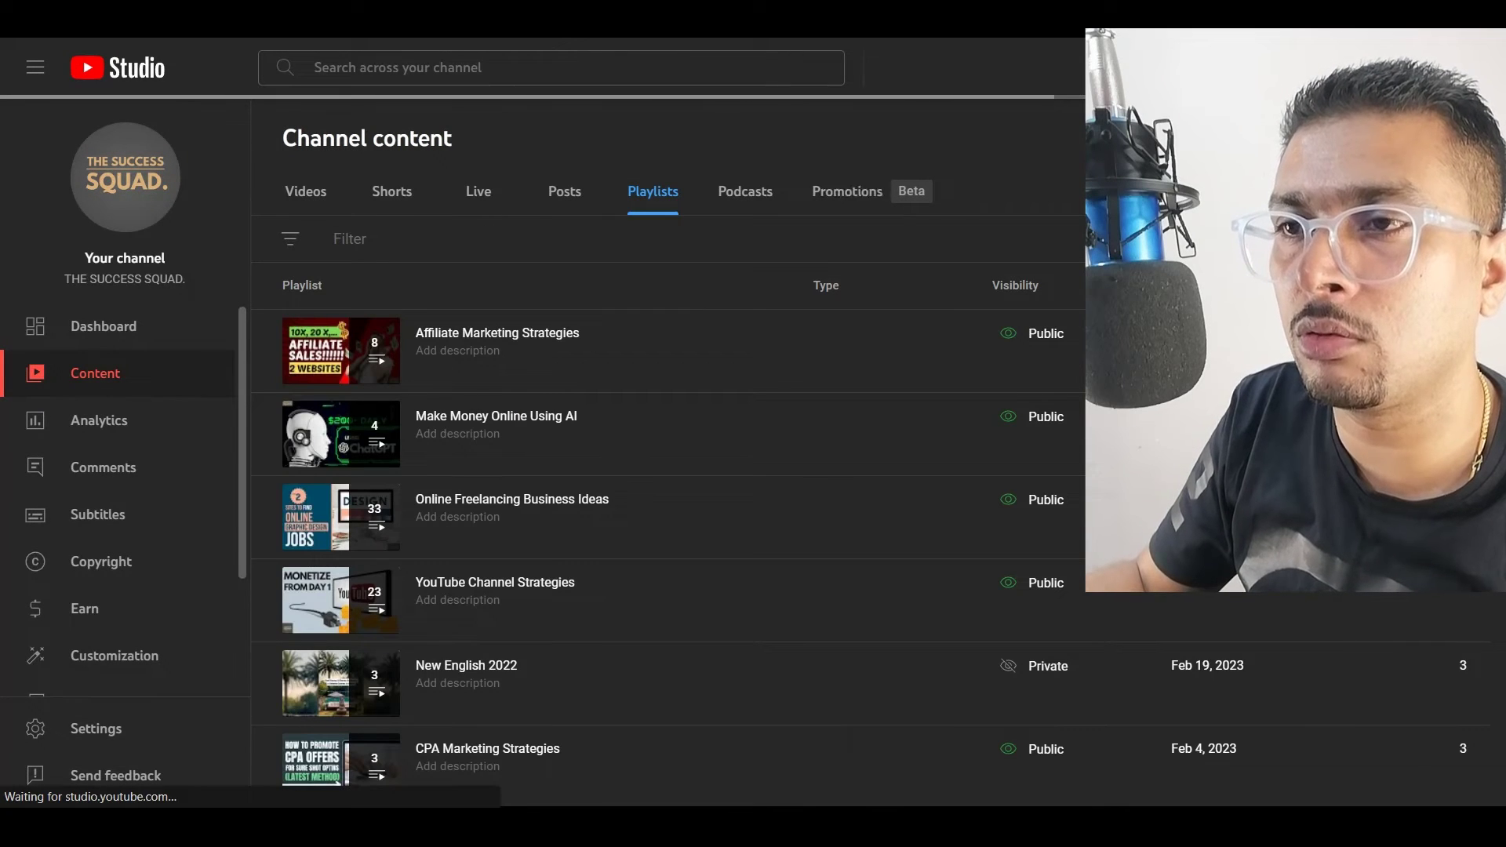
pyautogui.hotkey('alt', 'Left')
pyautogui.scroll(1, 723, 480)
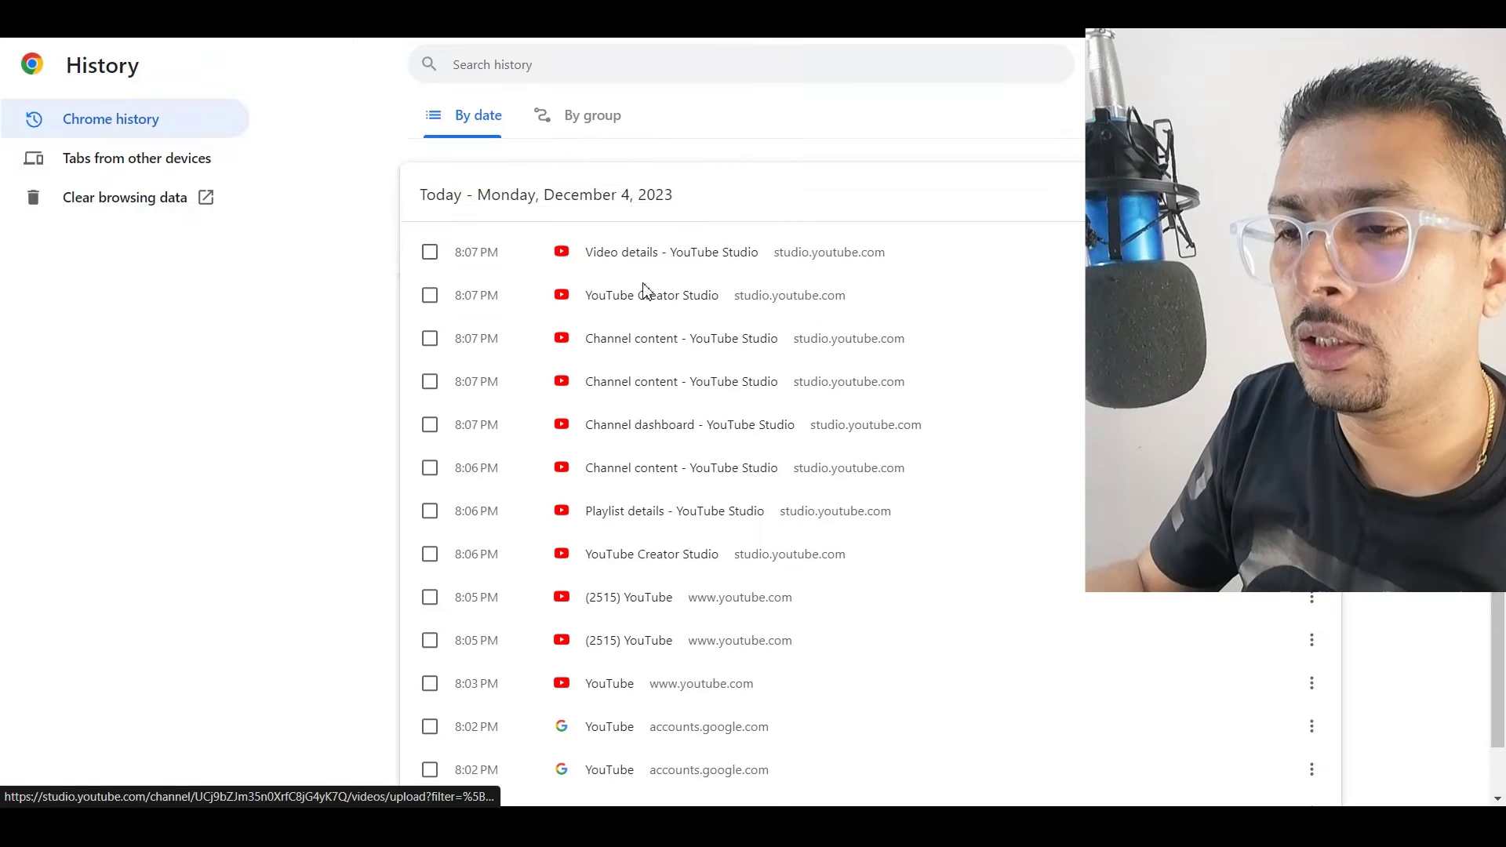
# Open the top Video details - YouTube Studio entry from History
pyautogui.rightClick(639, 257)
pyautogui.click(714, 269)
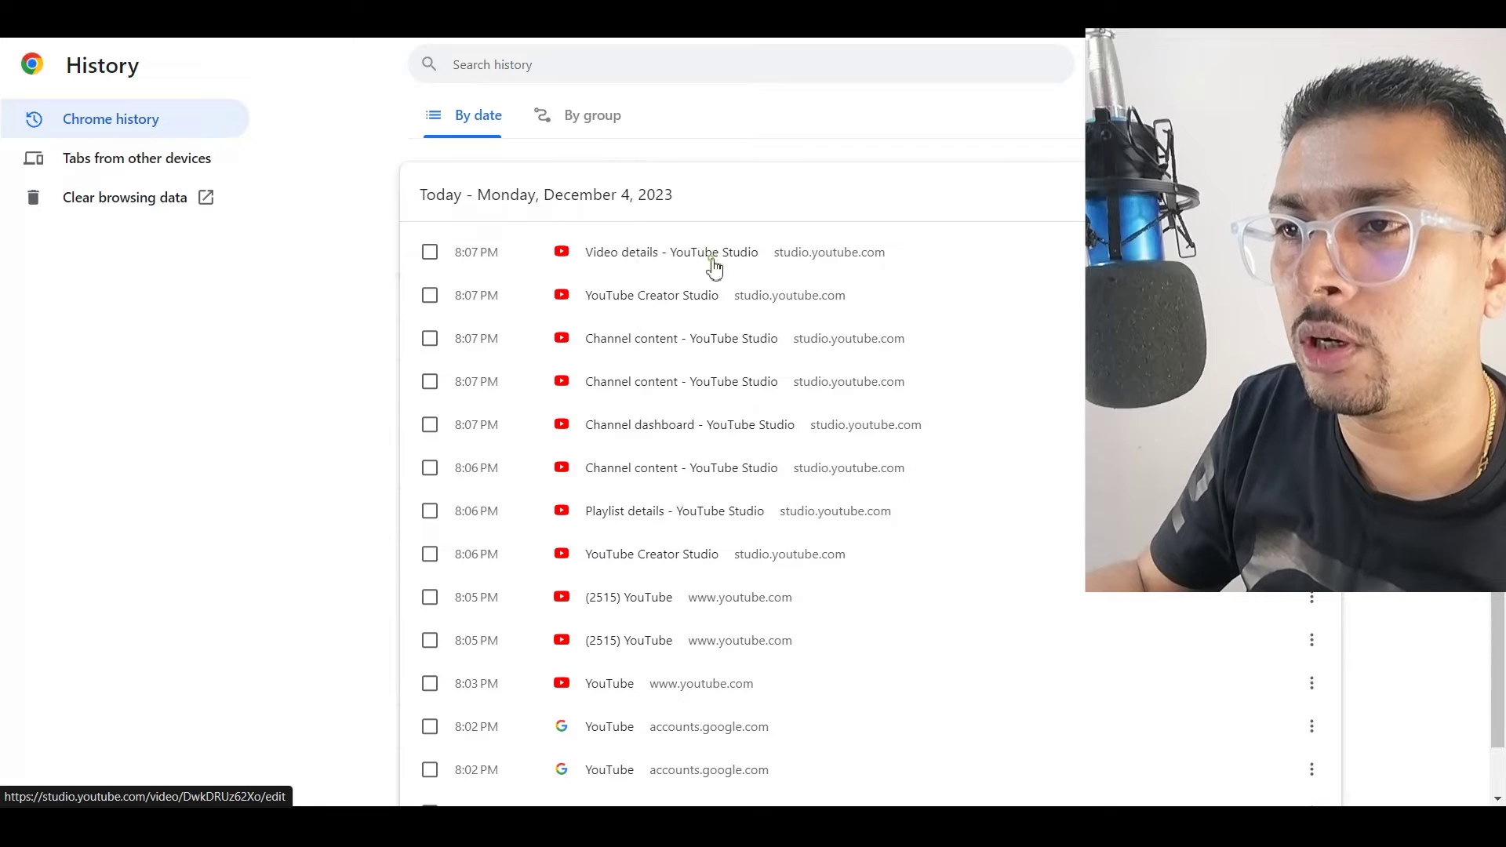
pyautogui.click(820, 247)
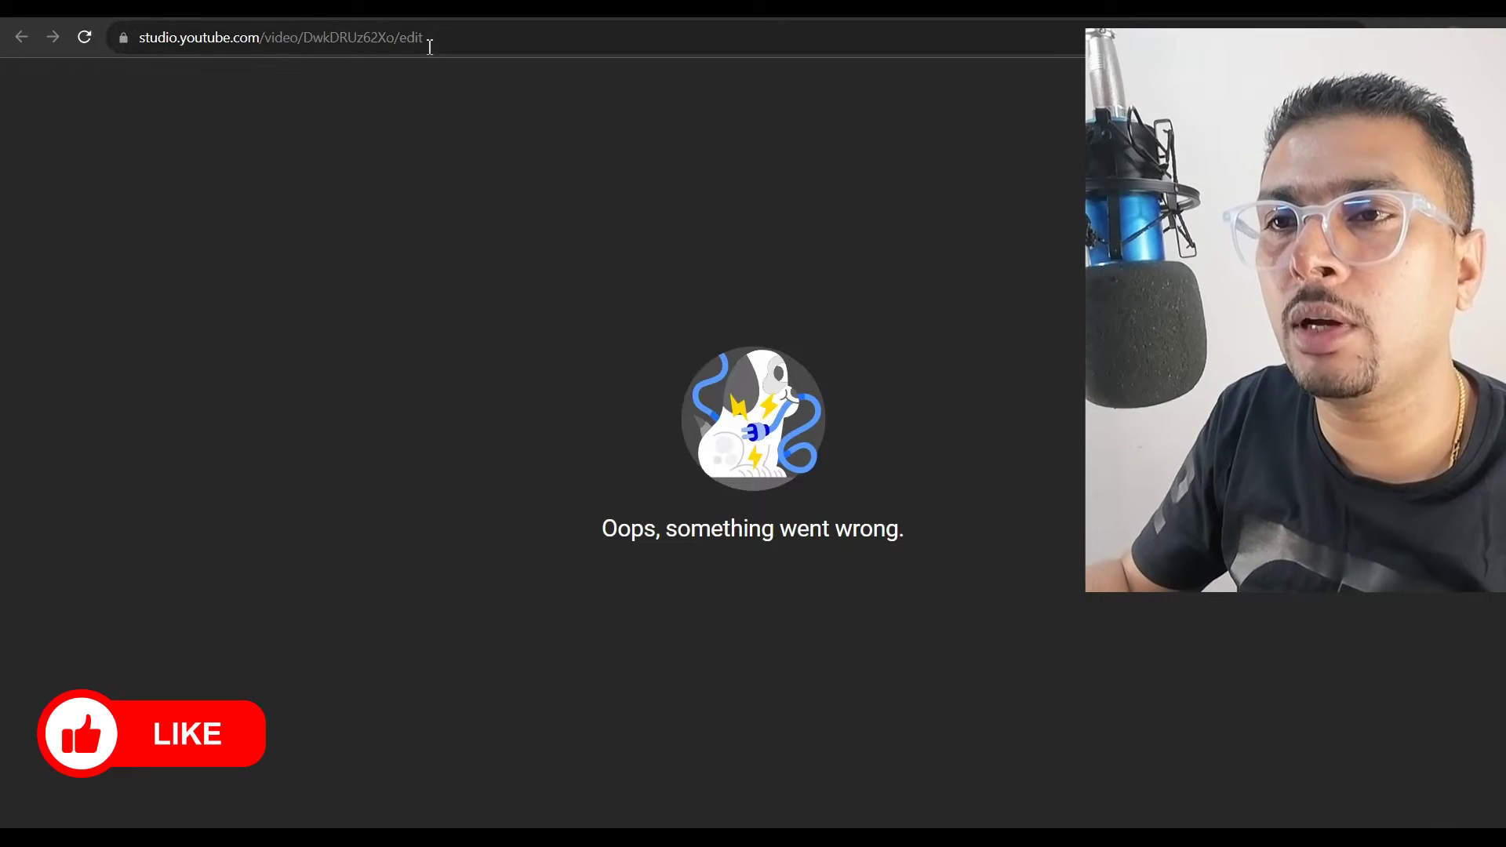
# Select the video's edit address and switch to the untitled Notepad window
pyautogui.moveTo(430, 46); pyautogui.dragTo(131, 59)
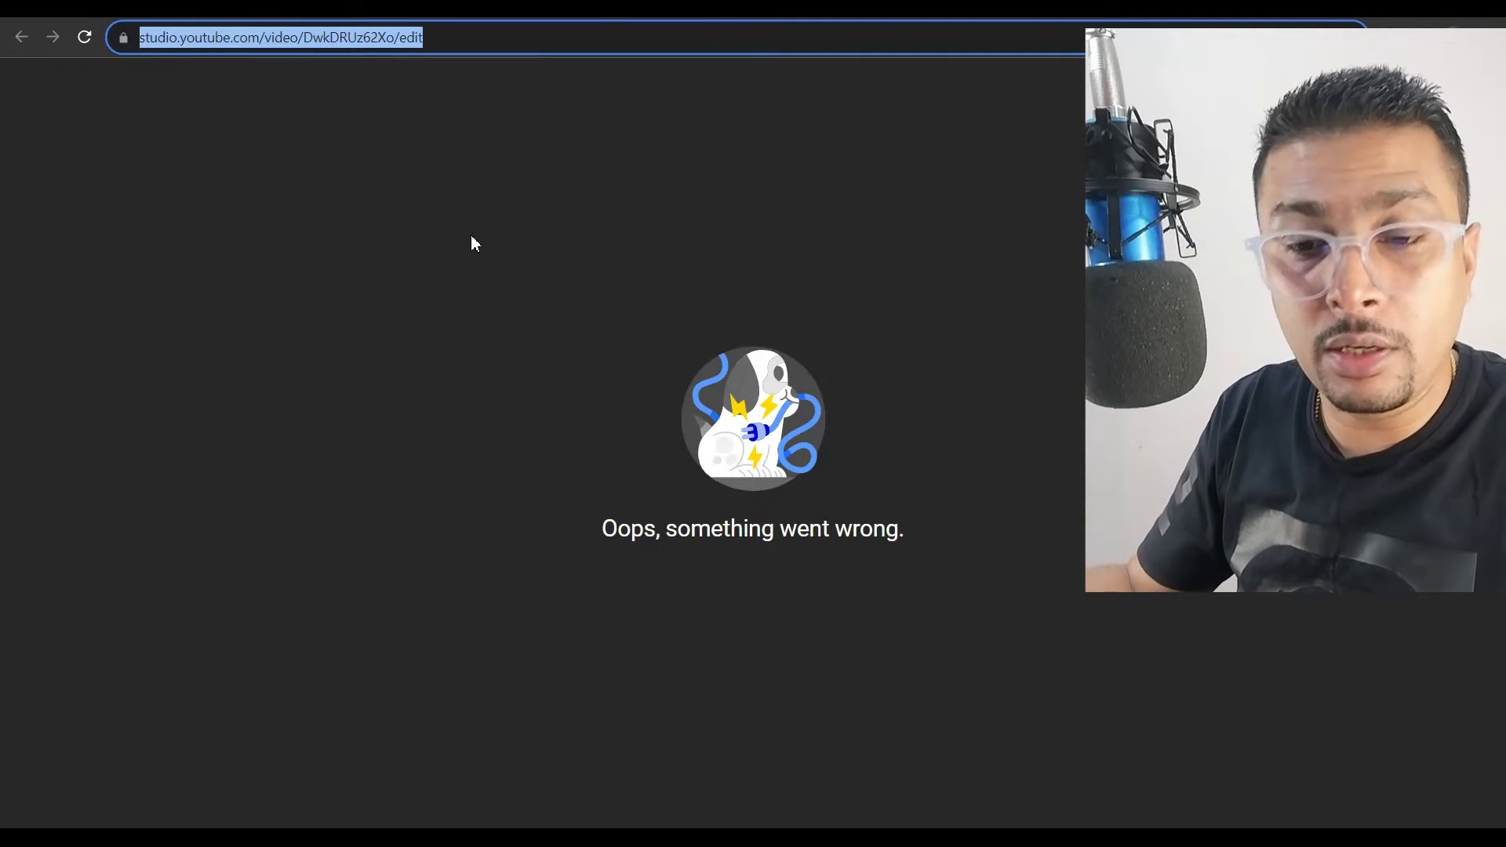
pyautogui.hotkey('alt', 'Tab')
pyautogui.press('Tab')
pyautogui.press('Down')
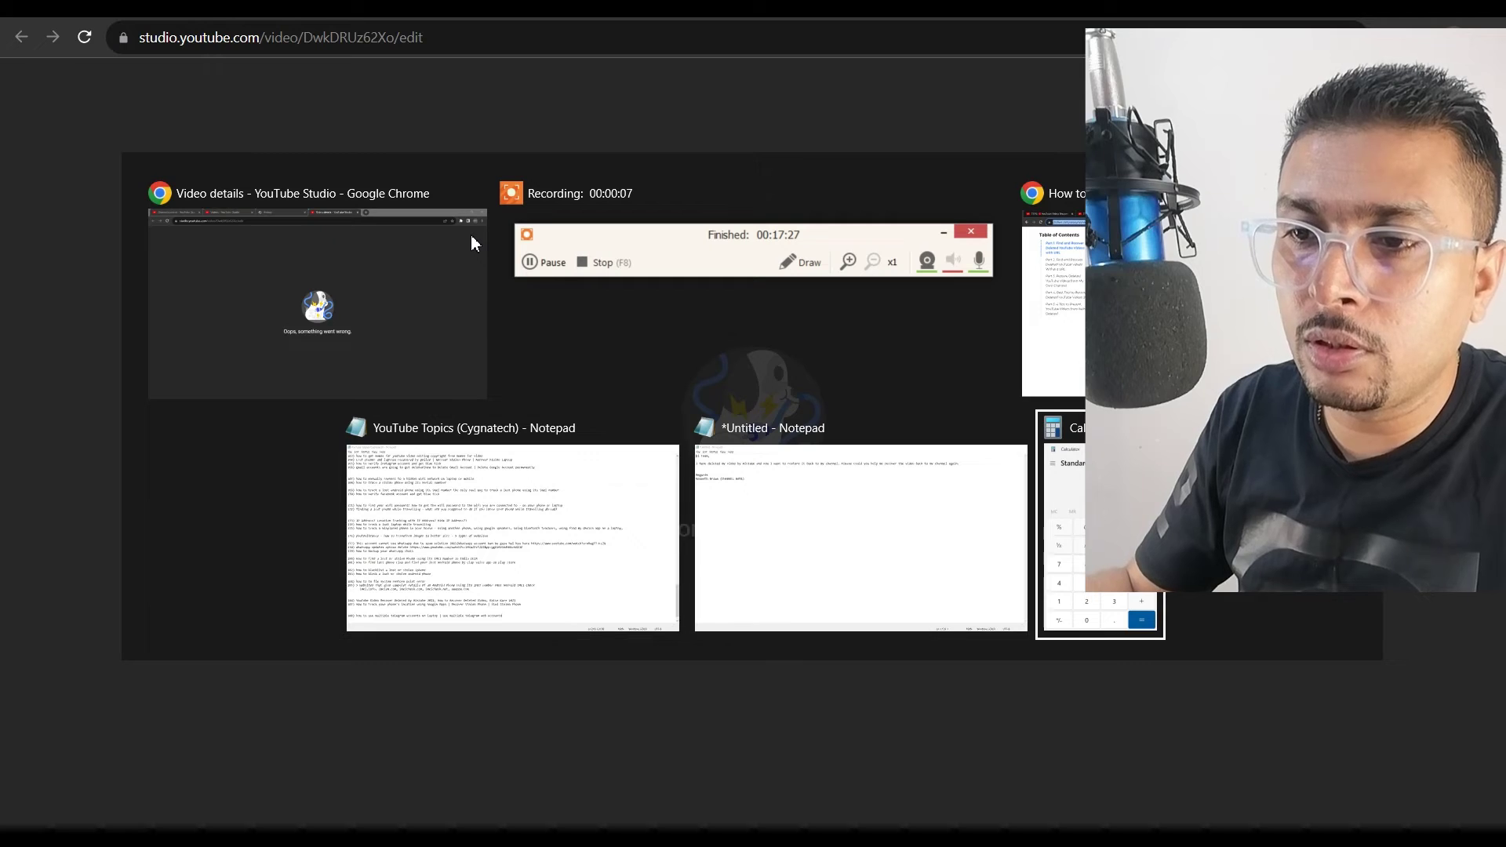
pyautogui.press('Up')
pyautogui.press('Left')
pyautogui.hotkey('alt', 'Tab')
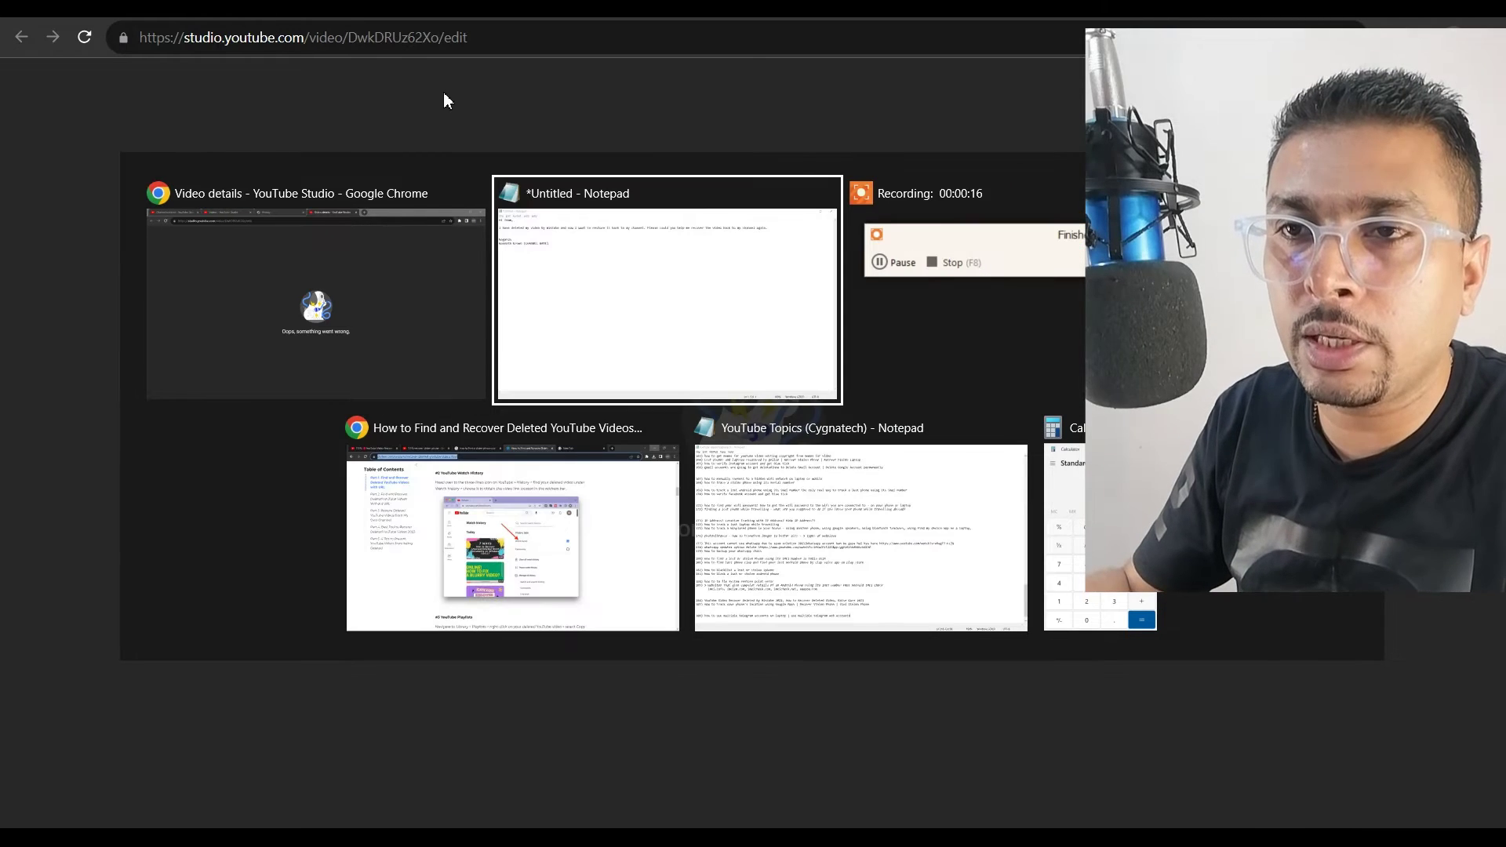
# Paste the video's edit address onto a new line below the Notepad signature
pyautogui.hotkey('alt', 'Tab')
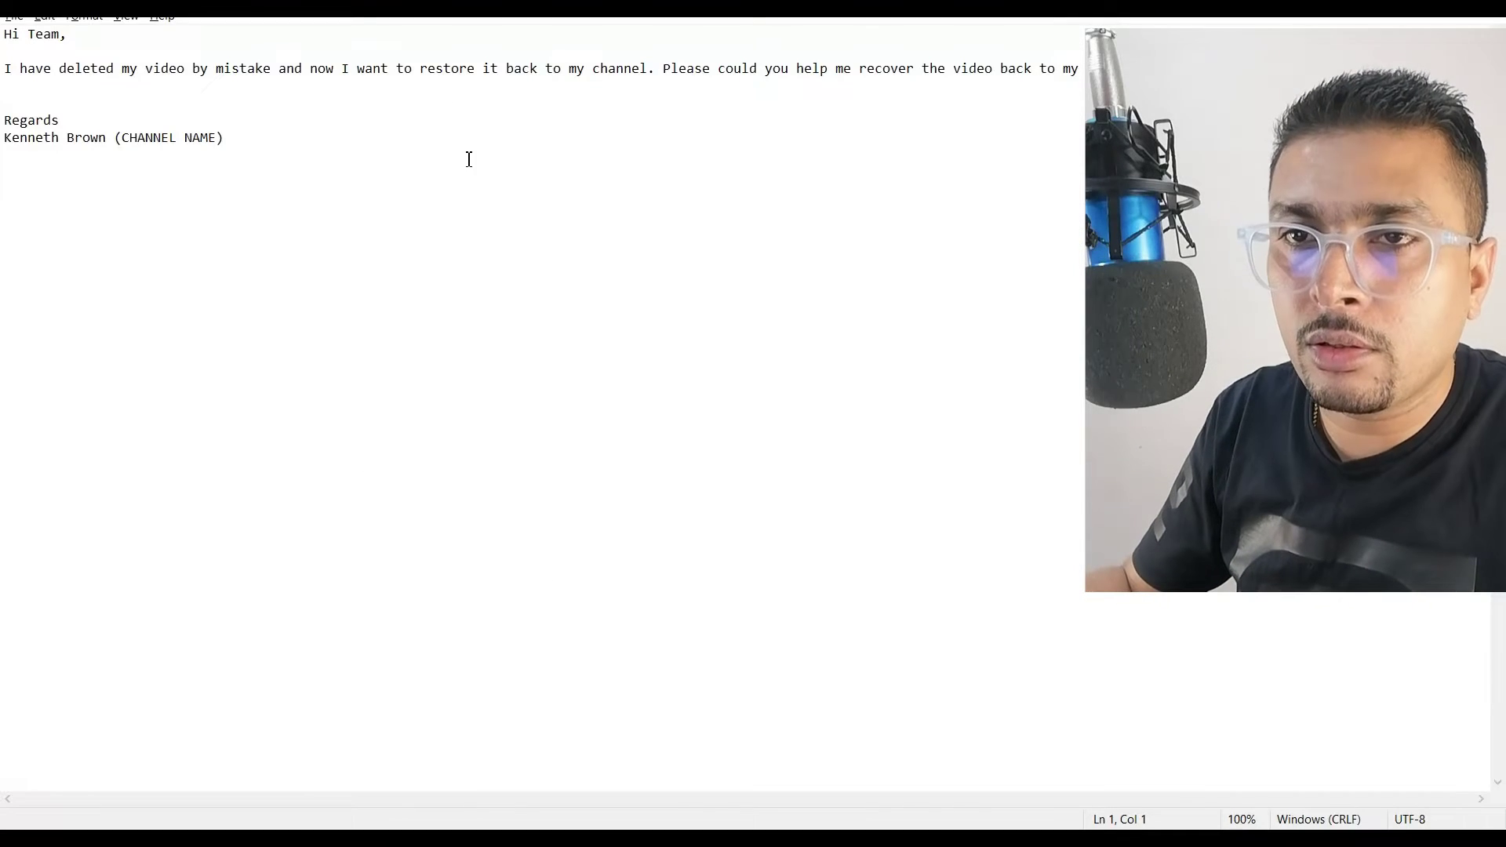
pyautogui.click(312, 126)
pyautogui.press('Return')
pyautogui.press('Return')
pyautogui.press('Return')
pyautogui.press('Return')
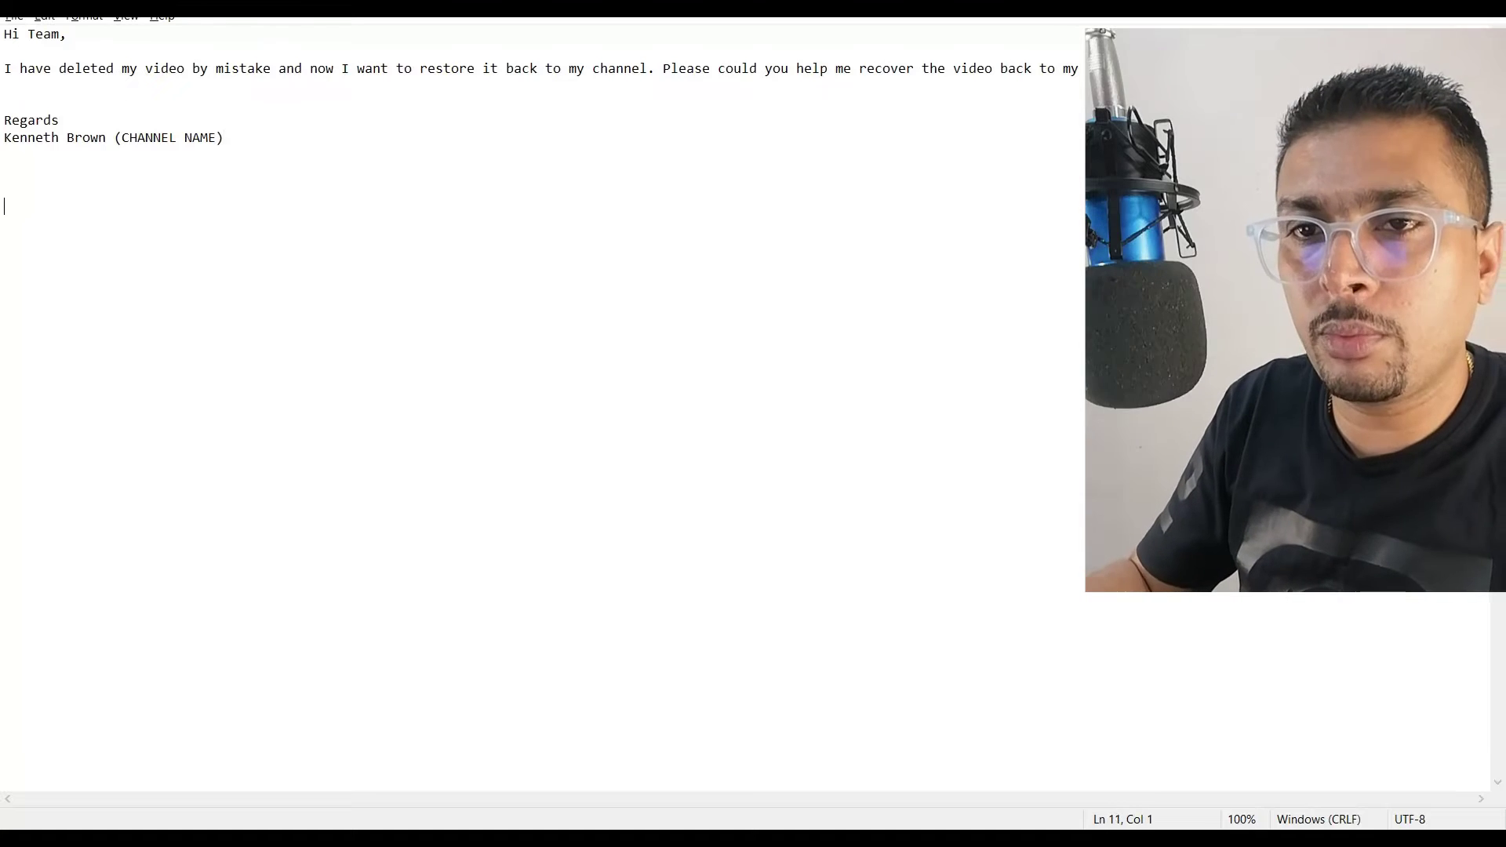
pyautogui.press('Return')
pyautogui.write('https://studio.youtube.com/video/DwkDRUz62Xo/edit')
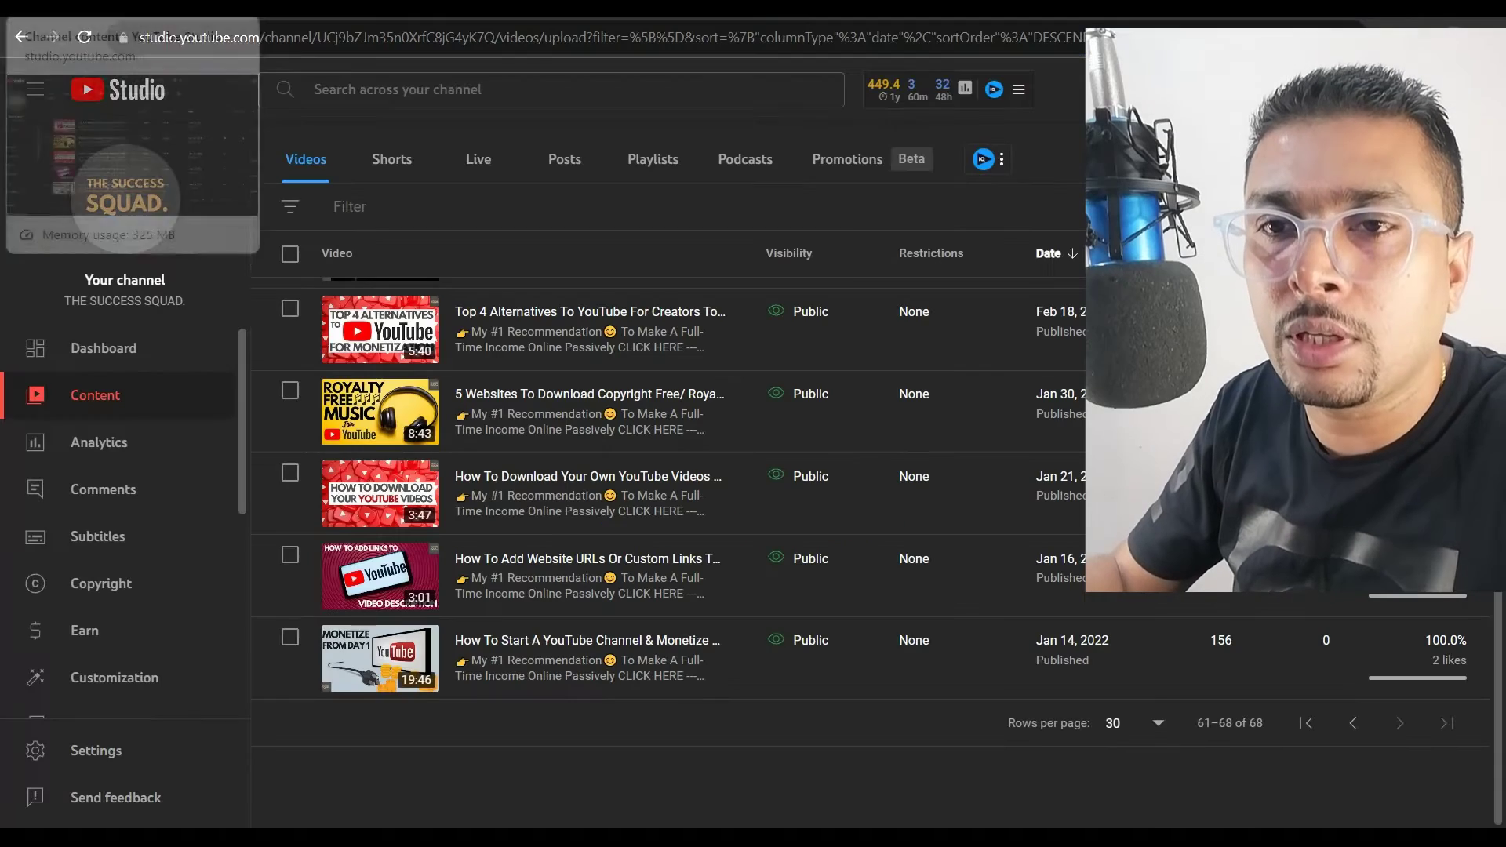
# From the YouTube account menu, open Help and search the articles for 'profit'
pyautogui.click(130, 6)
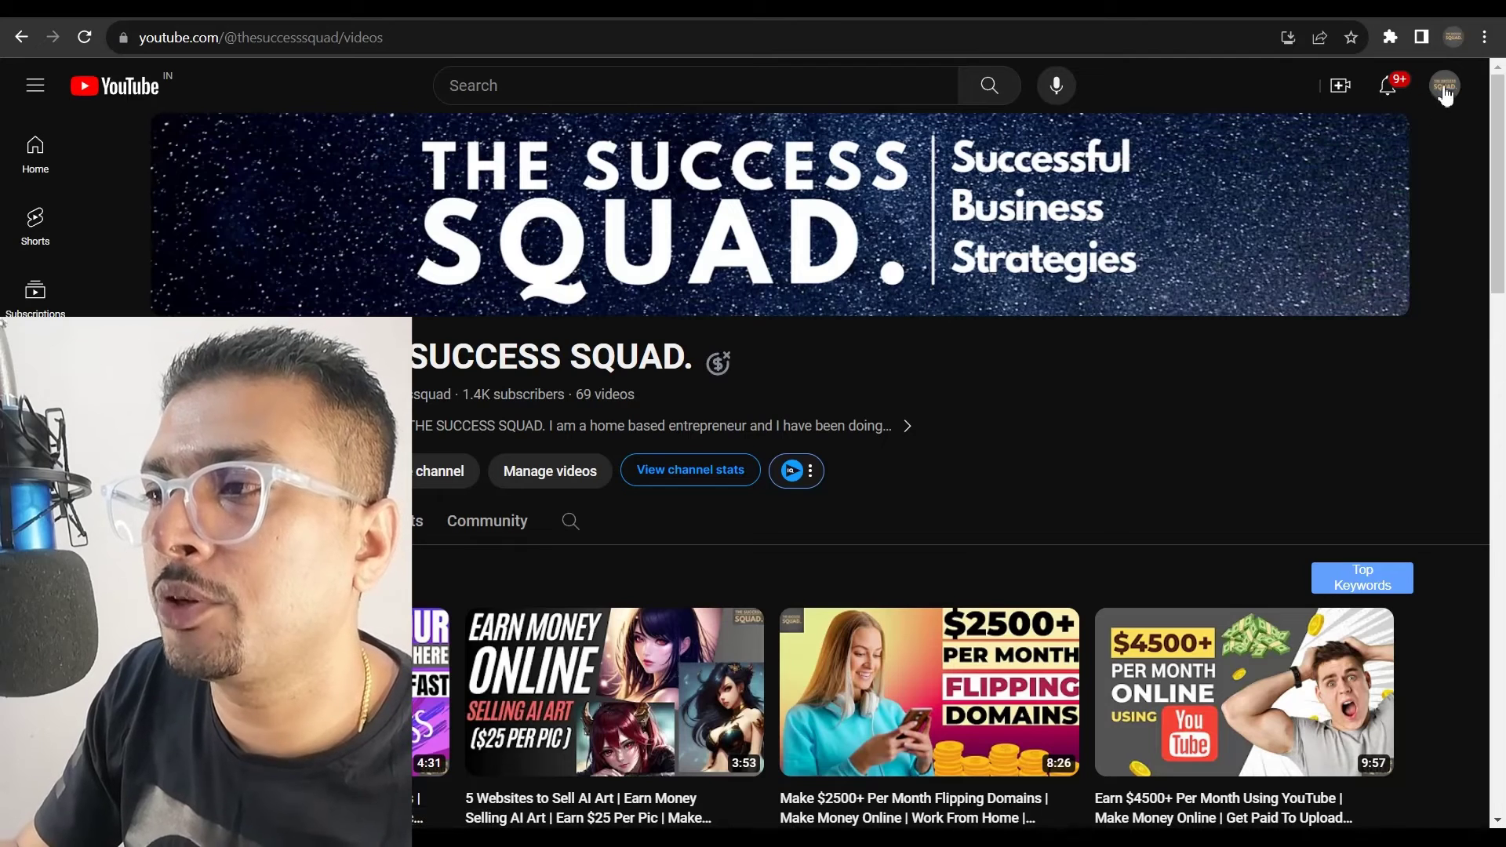
pyautogui.click(1444, 85)
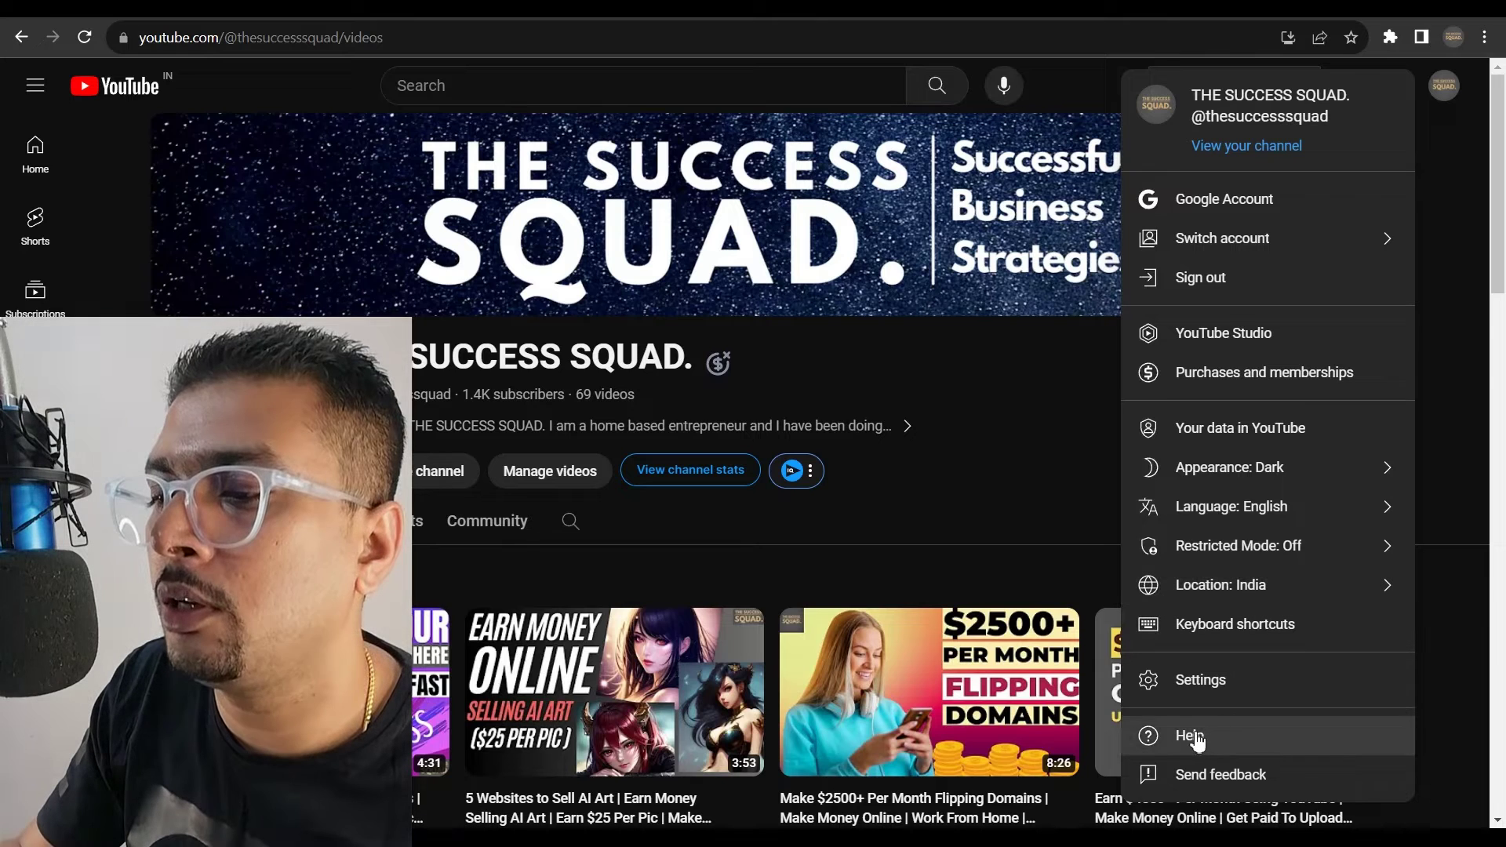
pyautogui.click(1191, 737)
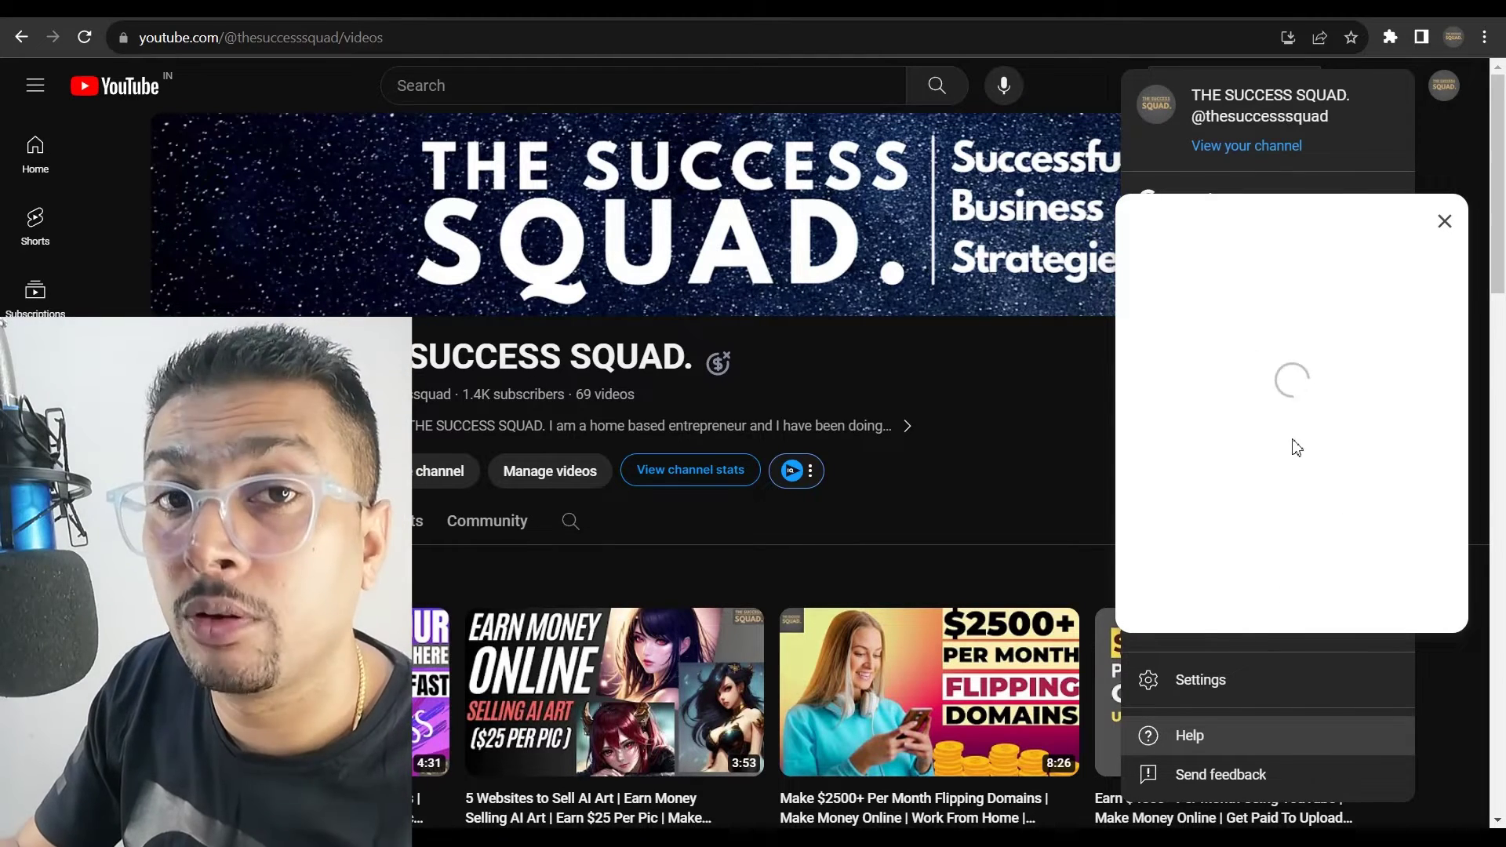
pyautogui.click(1225, 663)
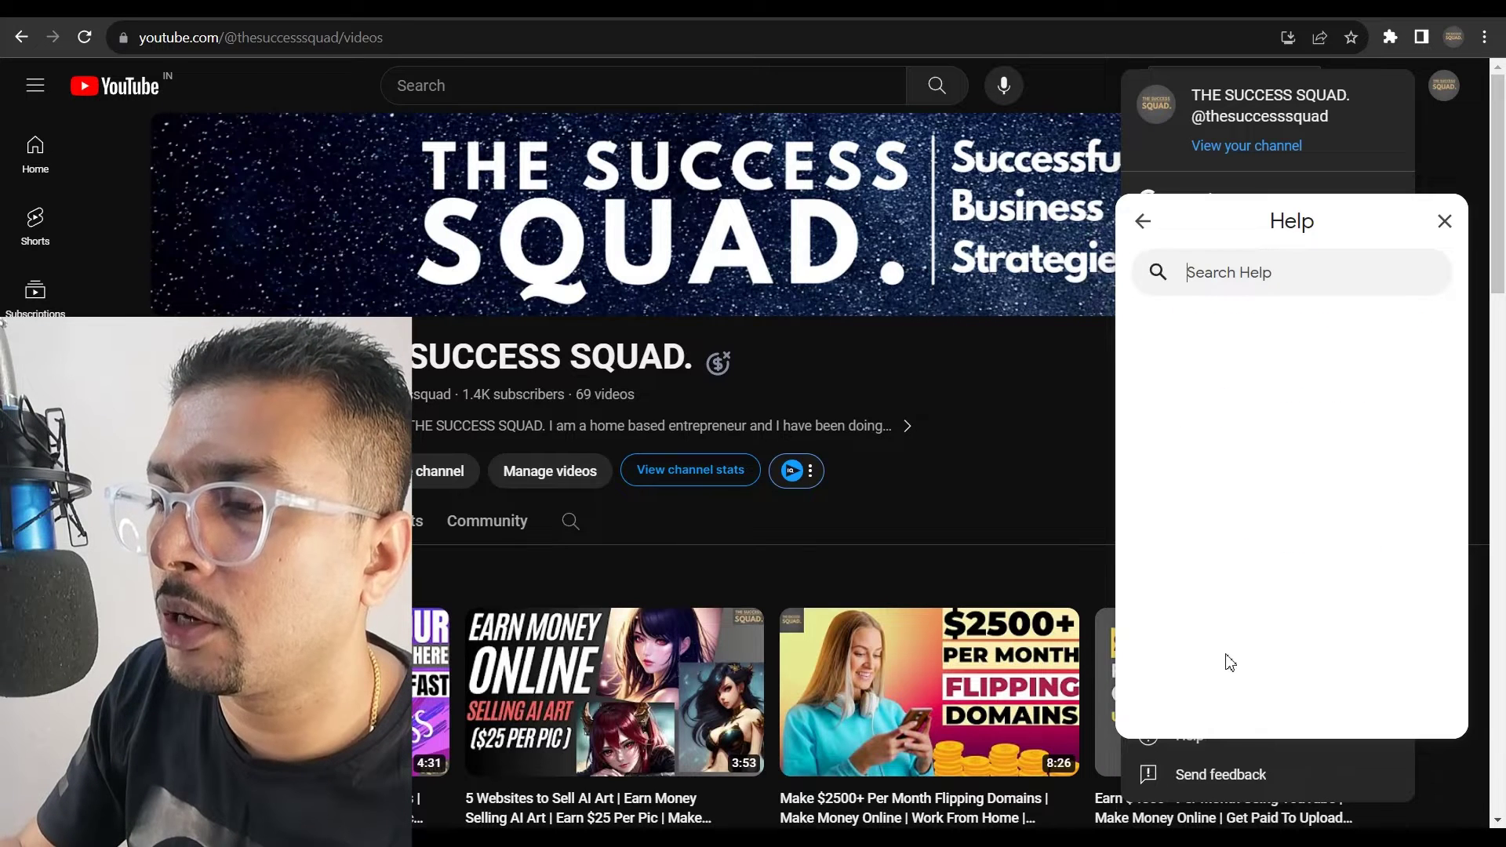
pyautogui.write('no')
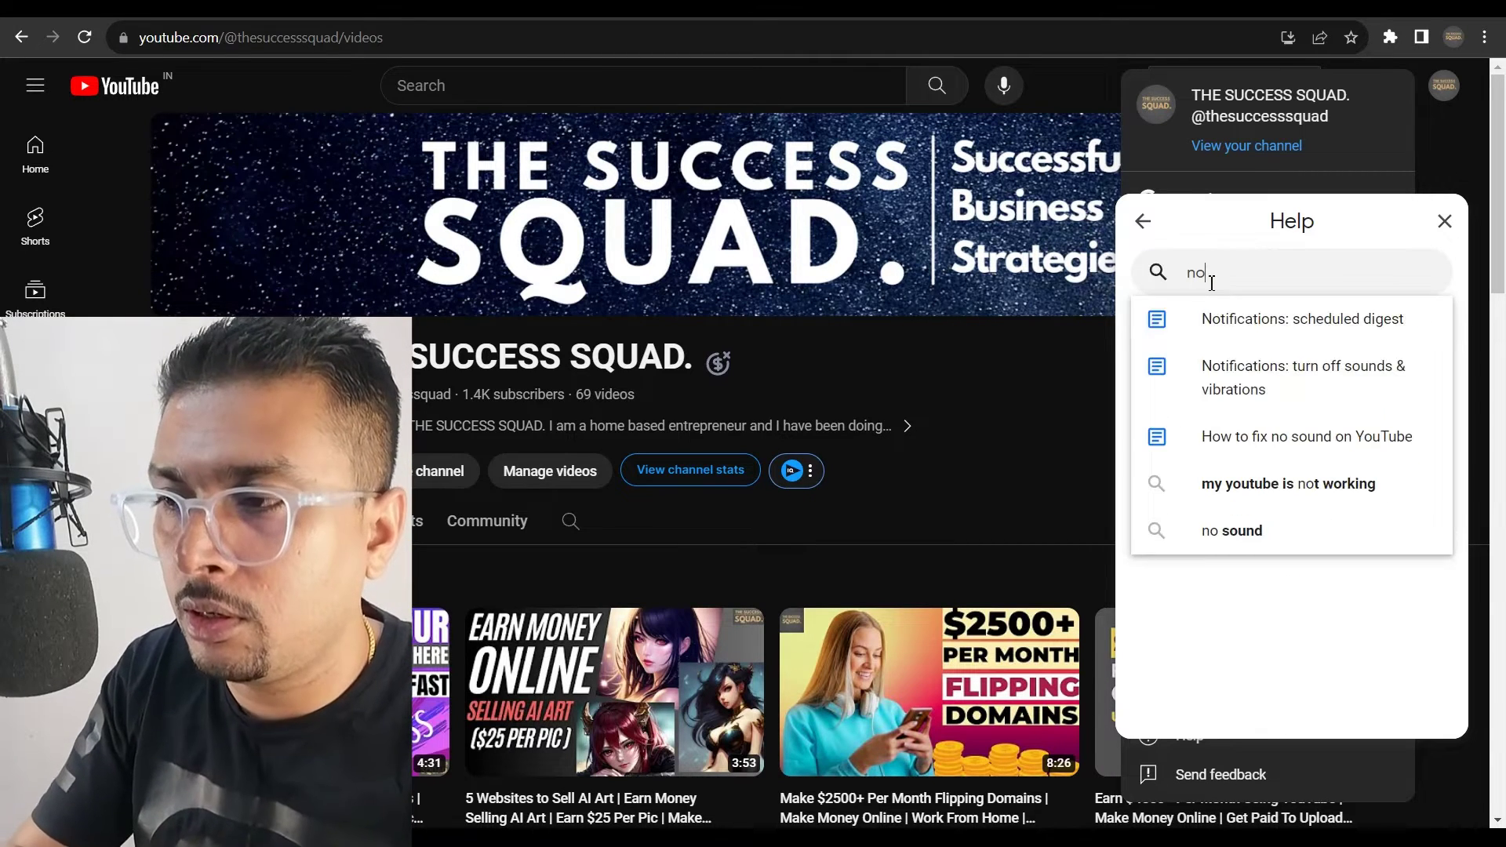
pyautogui.press('BackSpace')
pyautogui.press('BackSpace')
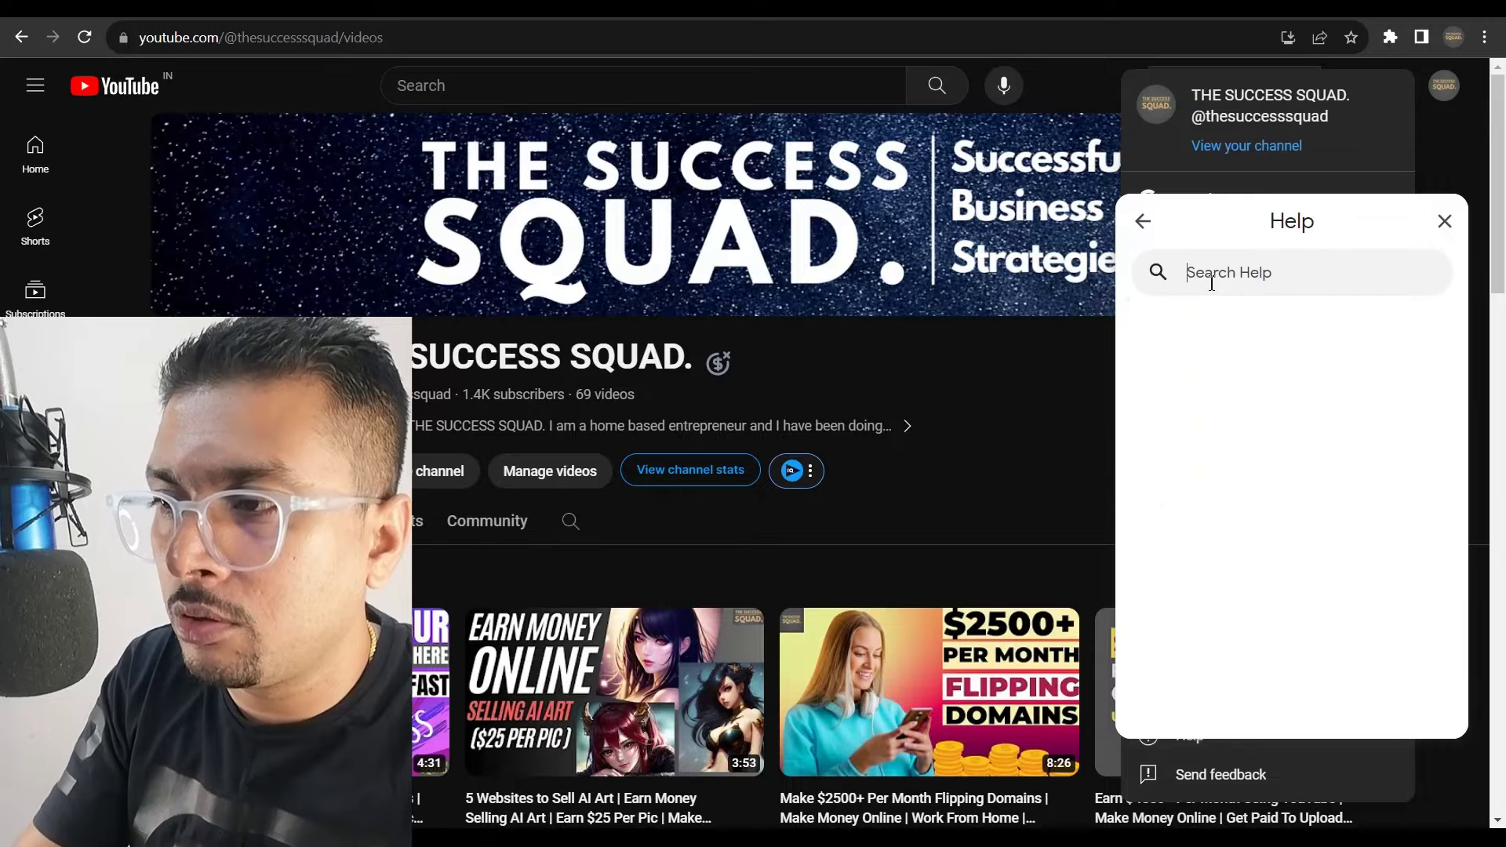
pyautogui.write('profi')
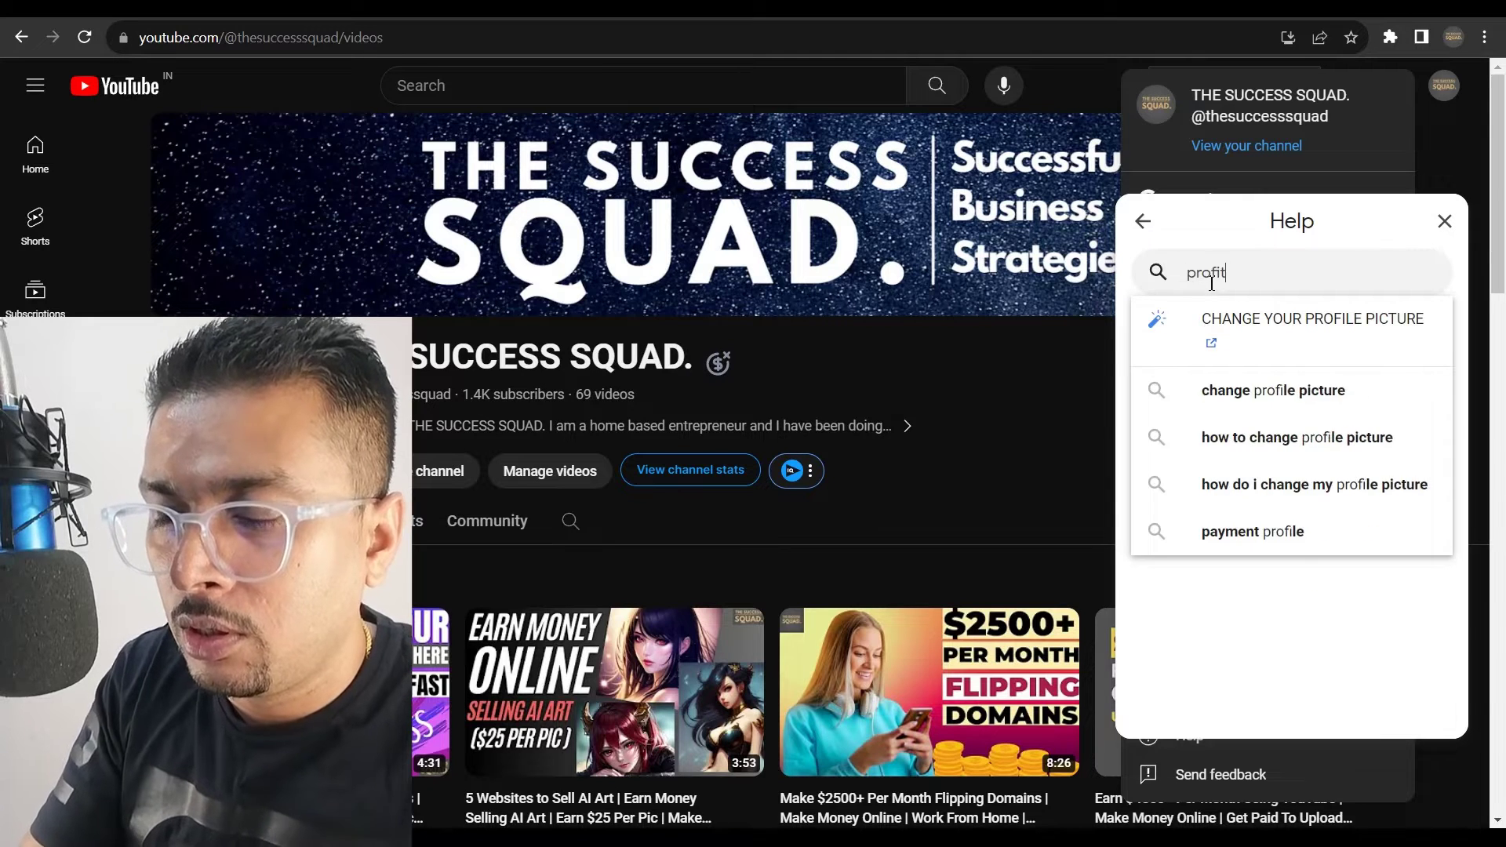
pyautogui.write('t')
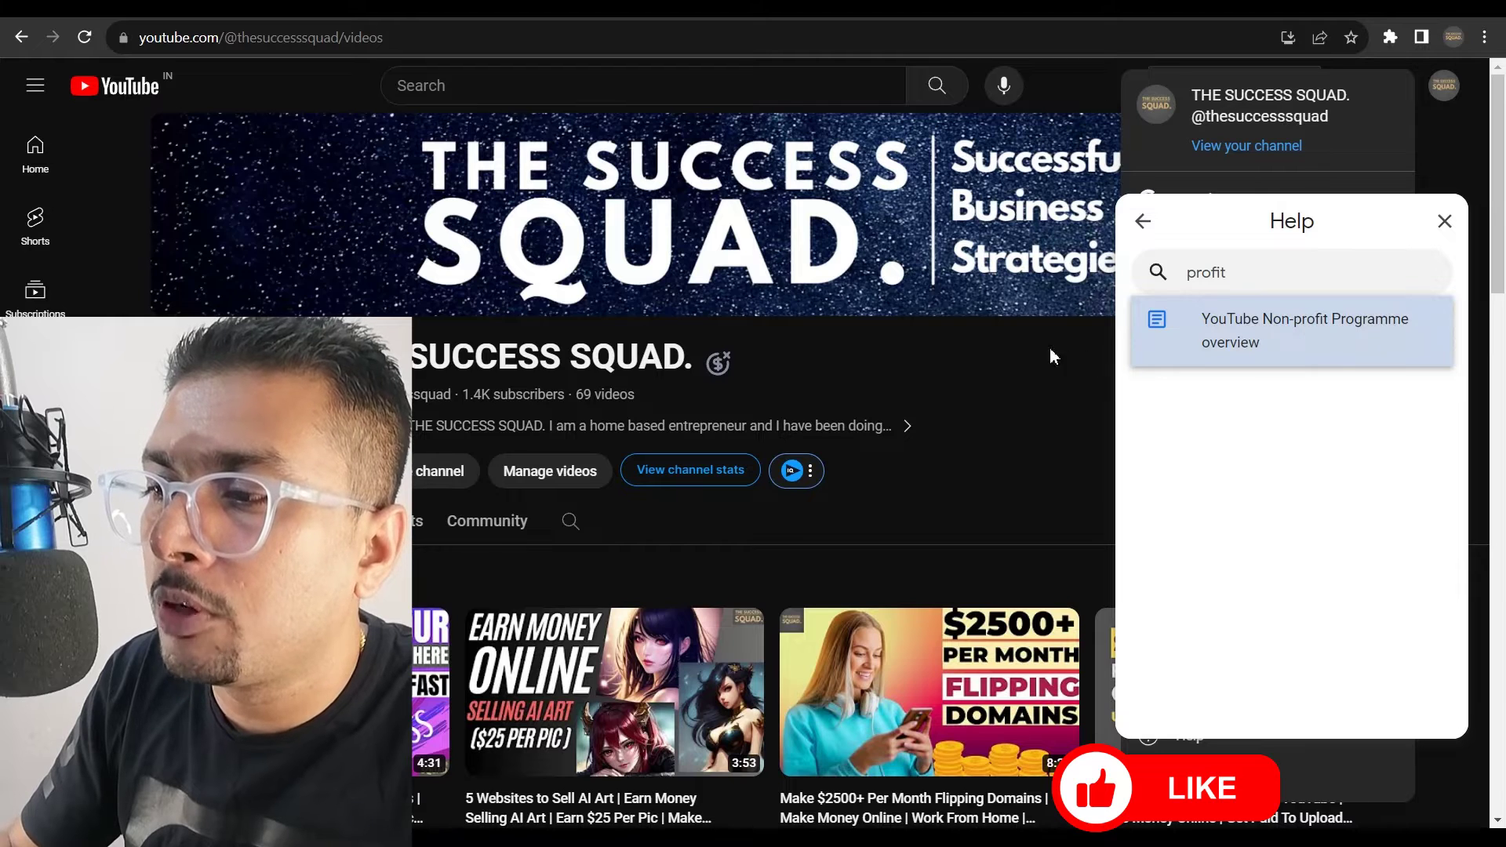
# Follow Non-profit Programme's Dedicated technical support link to the contact article in a new window
pyautogui.click(1258, 330)
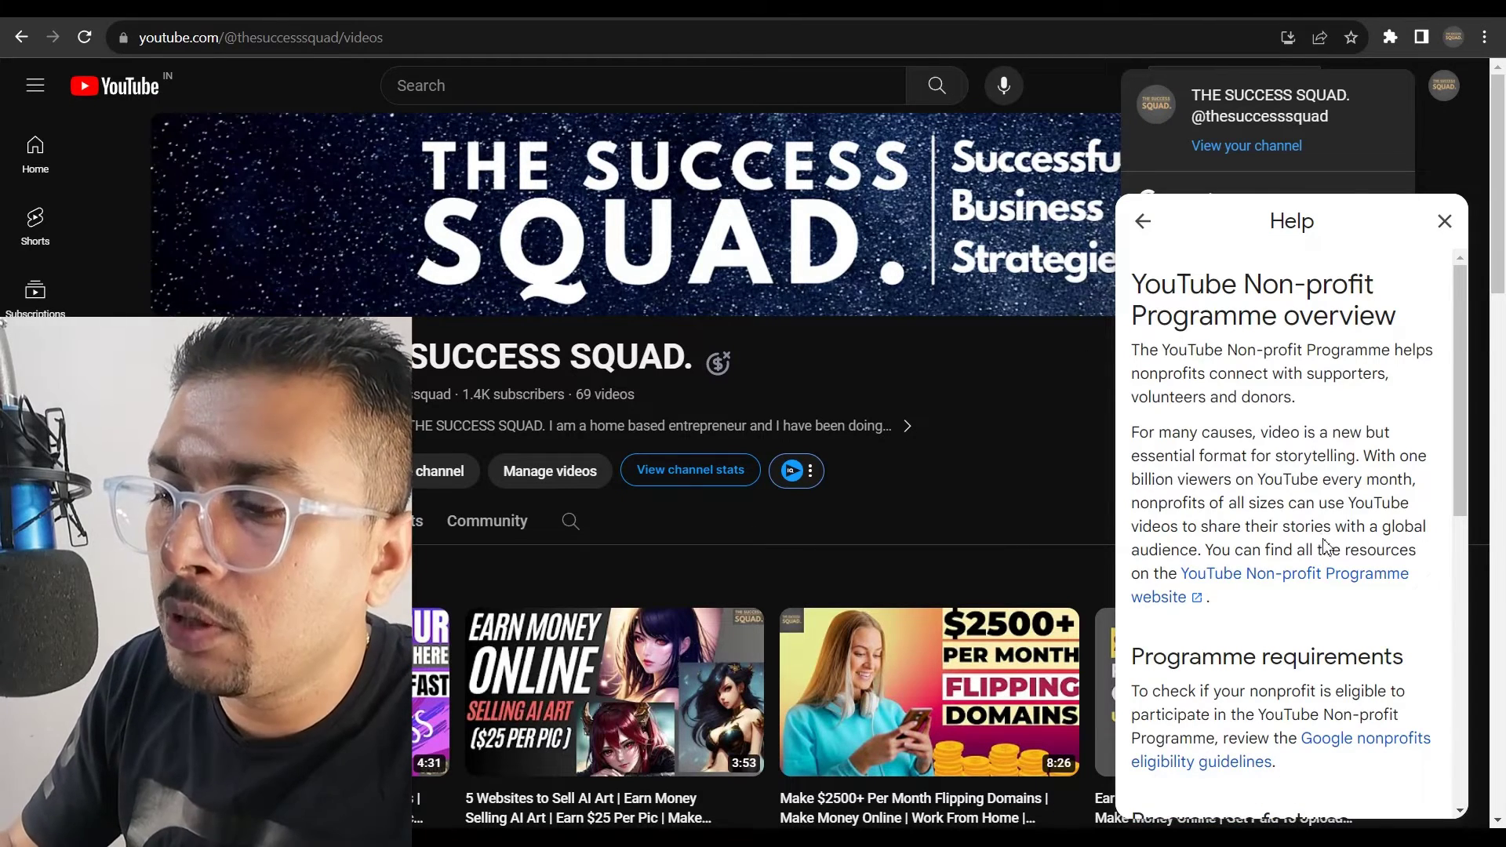
pyautogui.scroll(-3, 1326, 543)
pyautogui.scroll(-1, 1326, 544)
pyautogui.scroll(-1, 1329, 554)
pyautogui.scroll(-2, 1310, 589)
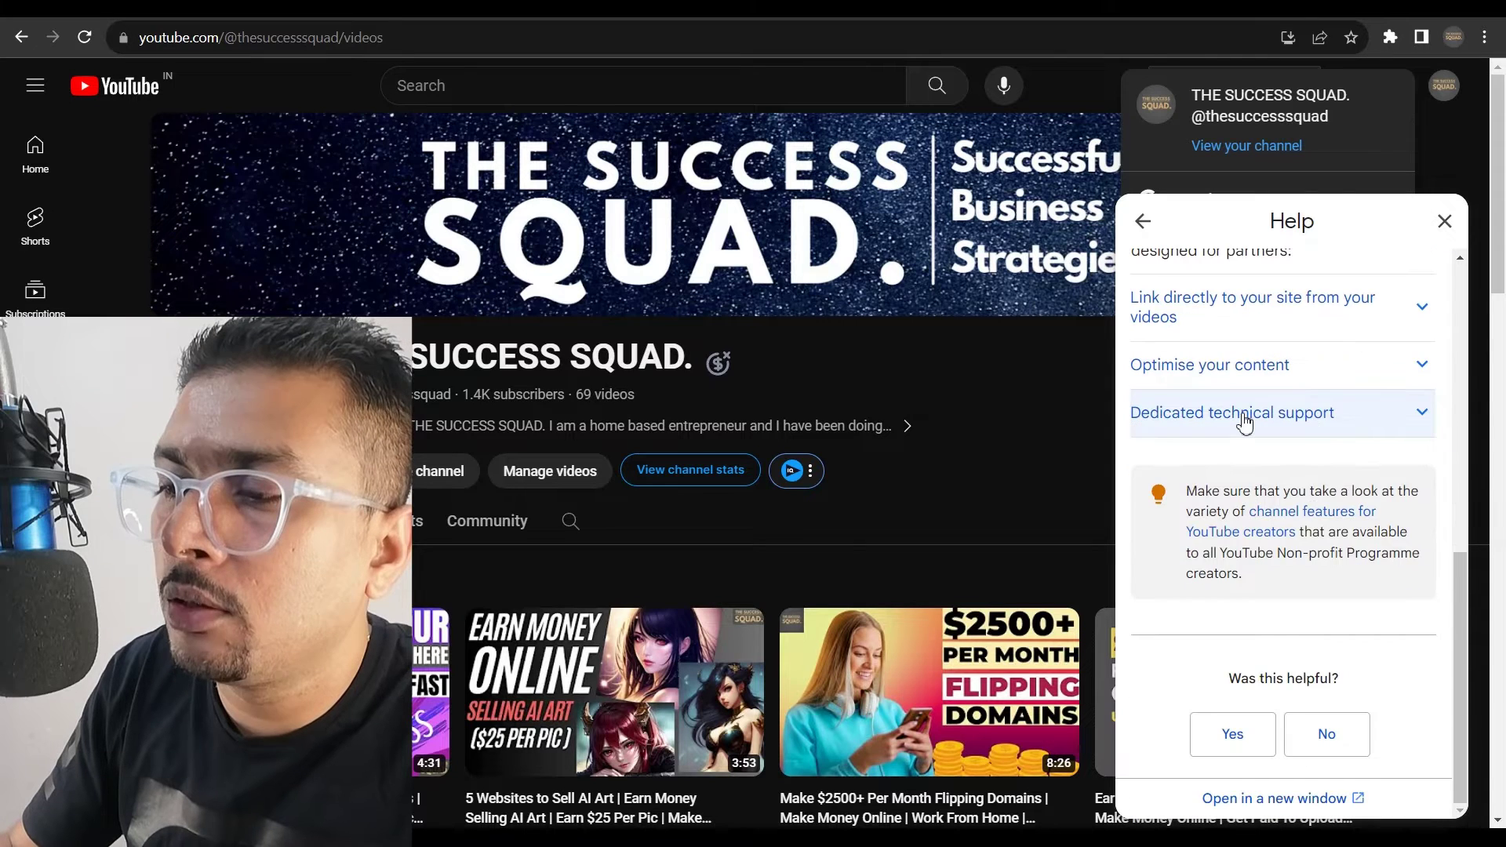
pyautogui.click(1244, 421)
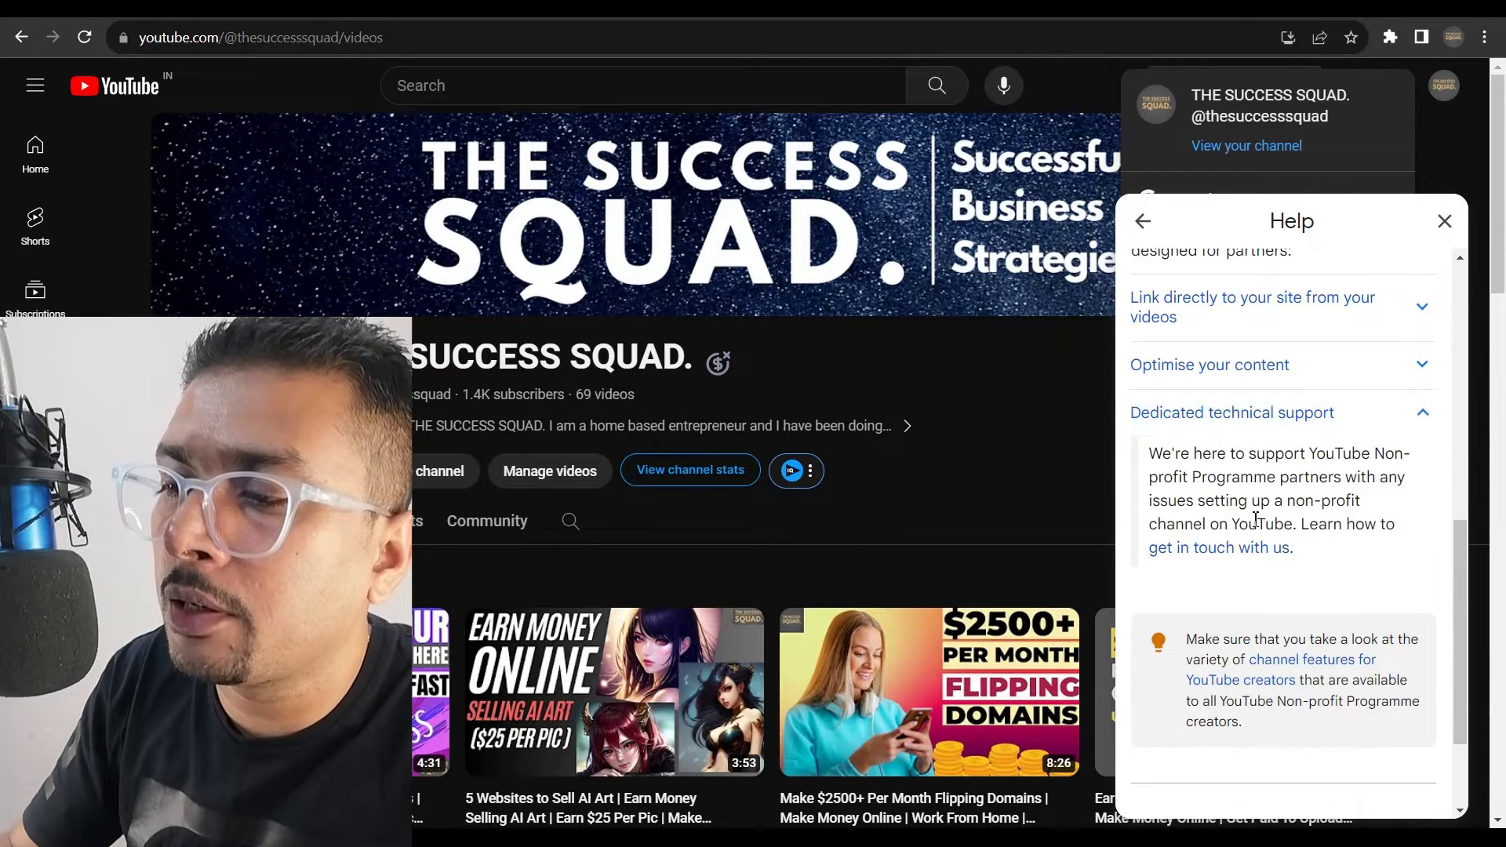
pyautogui.click(1217, 548)
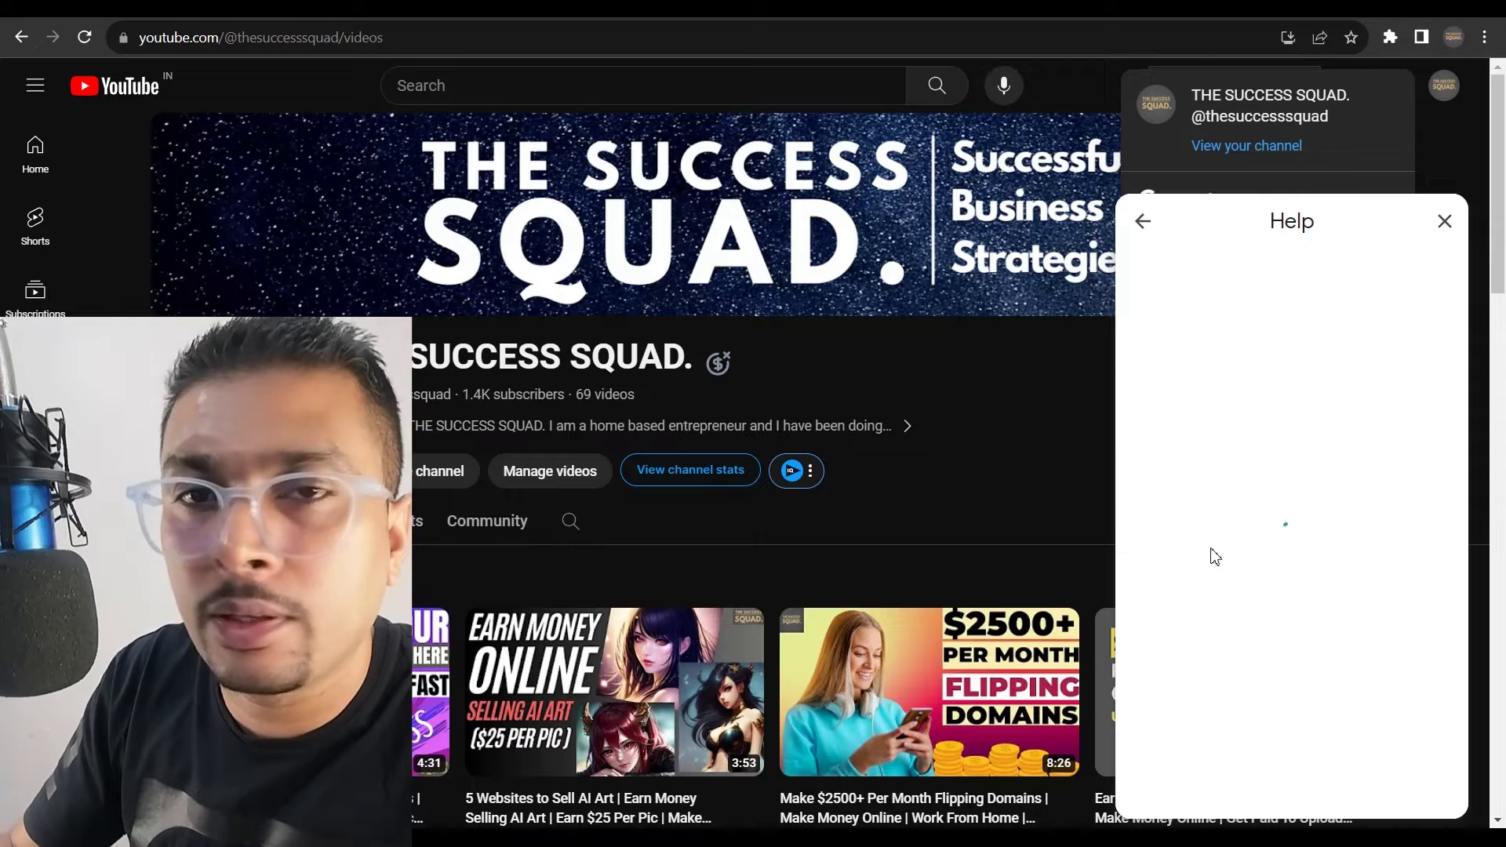
pyautogui.scroll(-3, 1239, 629)
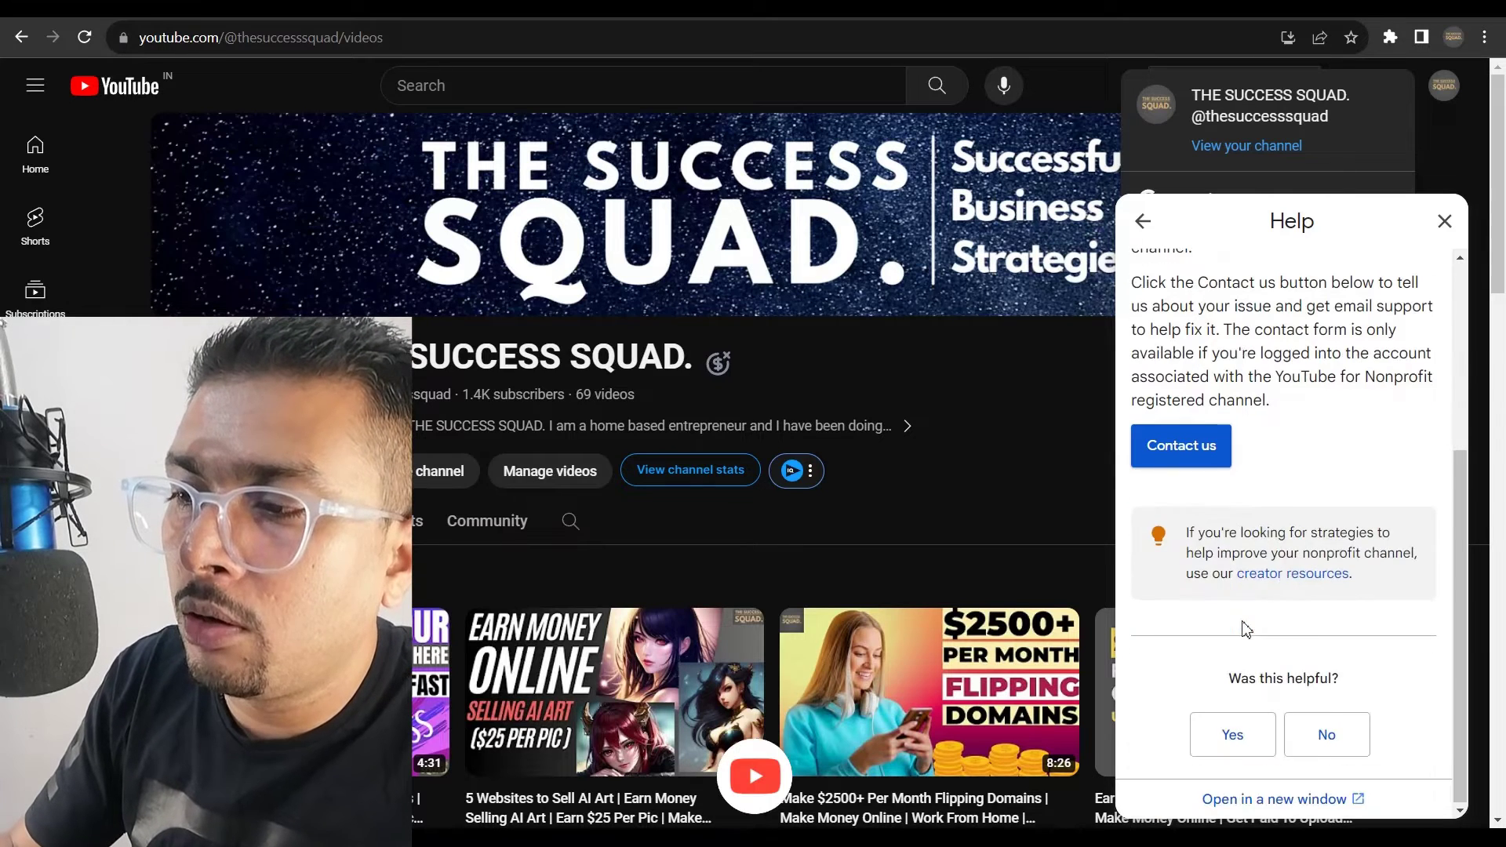
pyautogui.click(1180, 448)
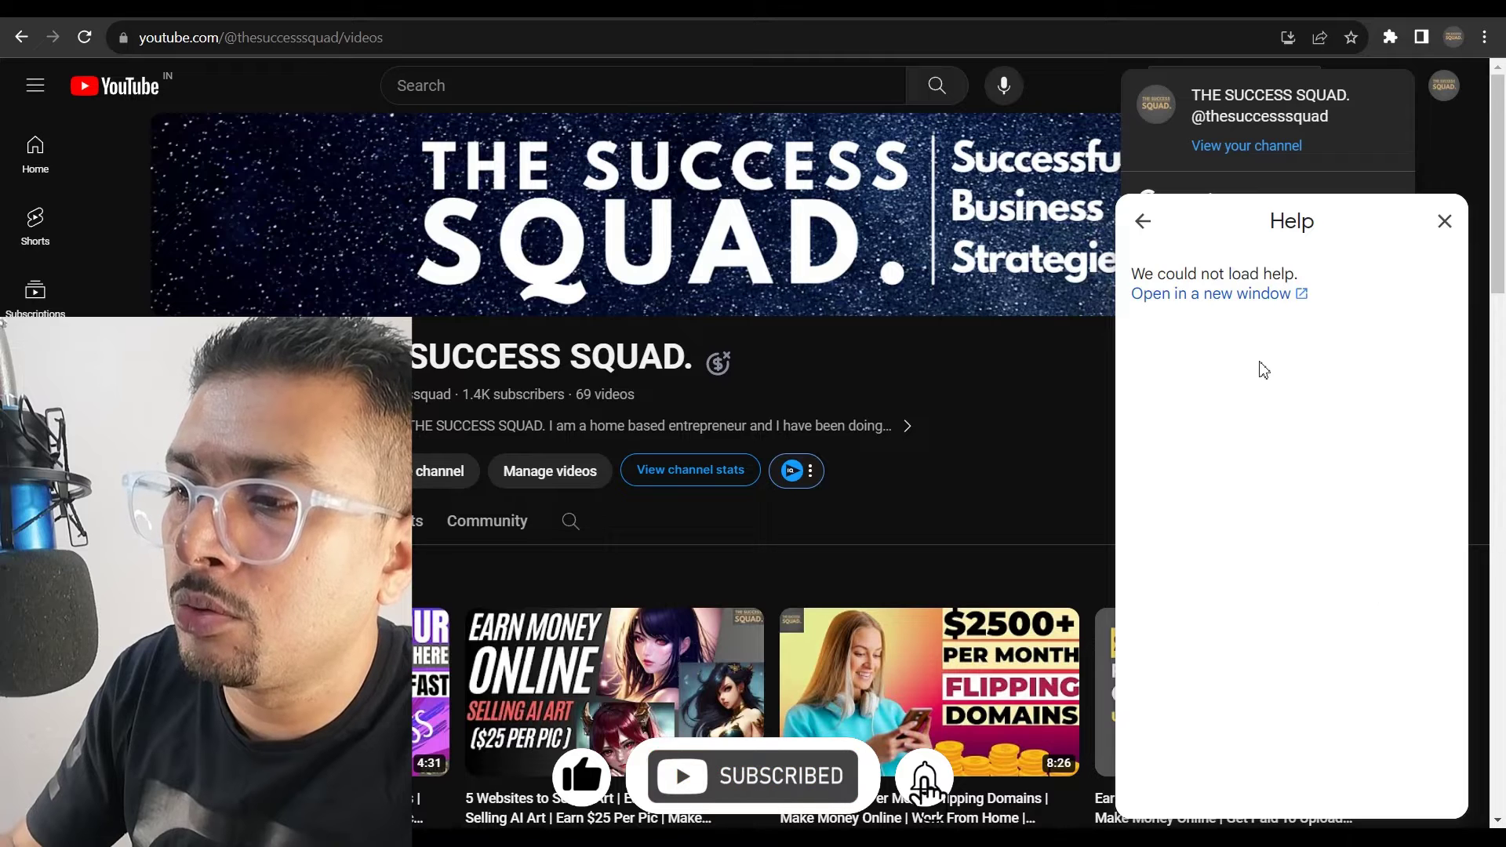
pyautogui.click(1205, 295)
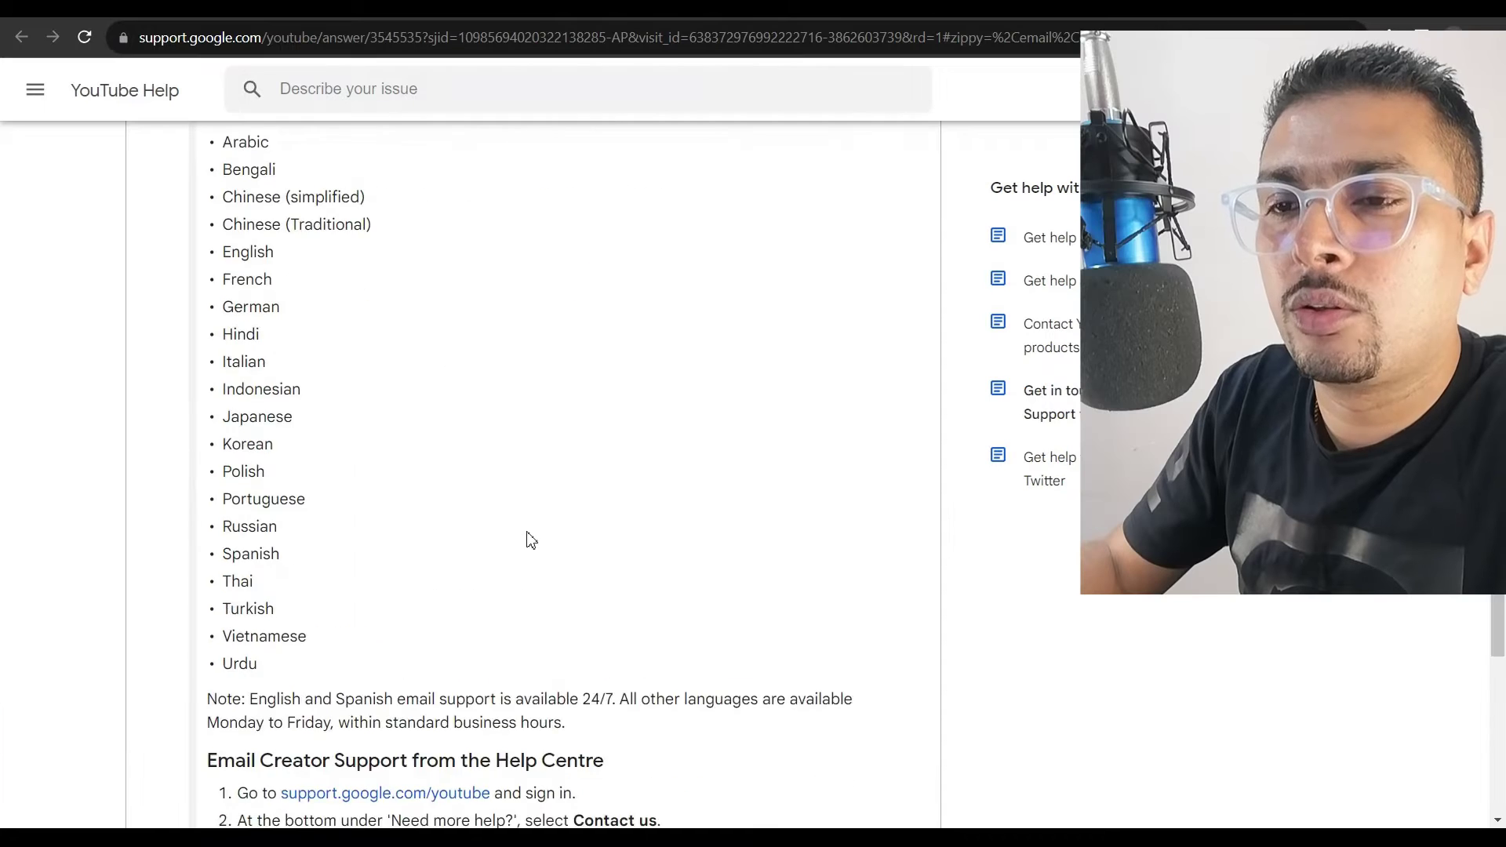
pyautogui.scroll(-4, 525, 540)
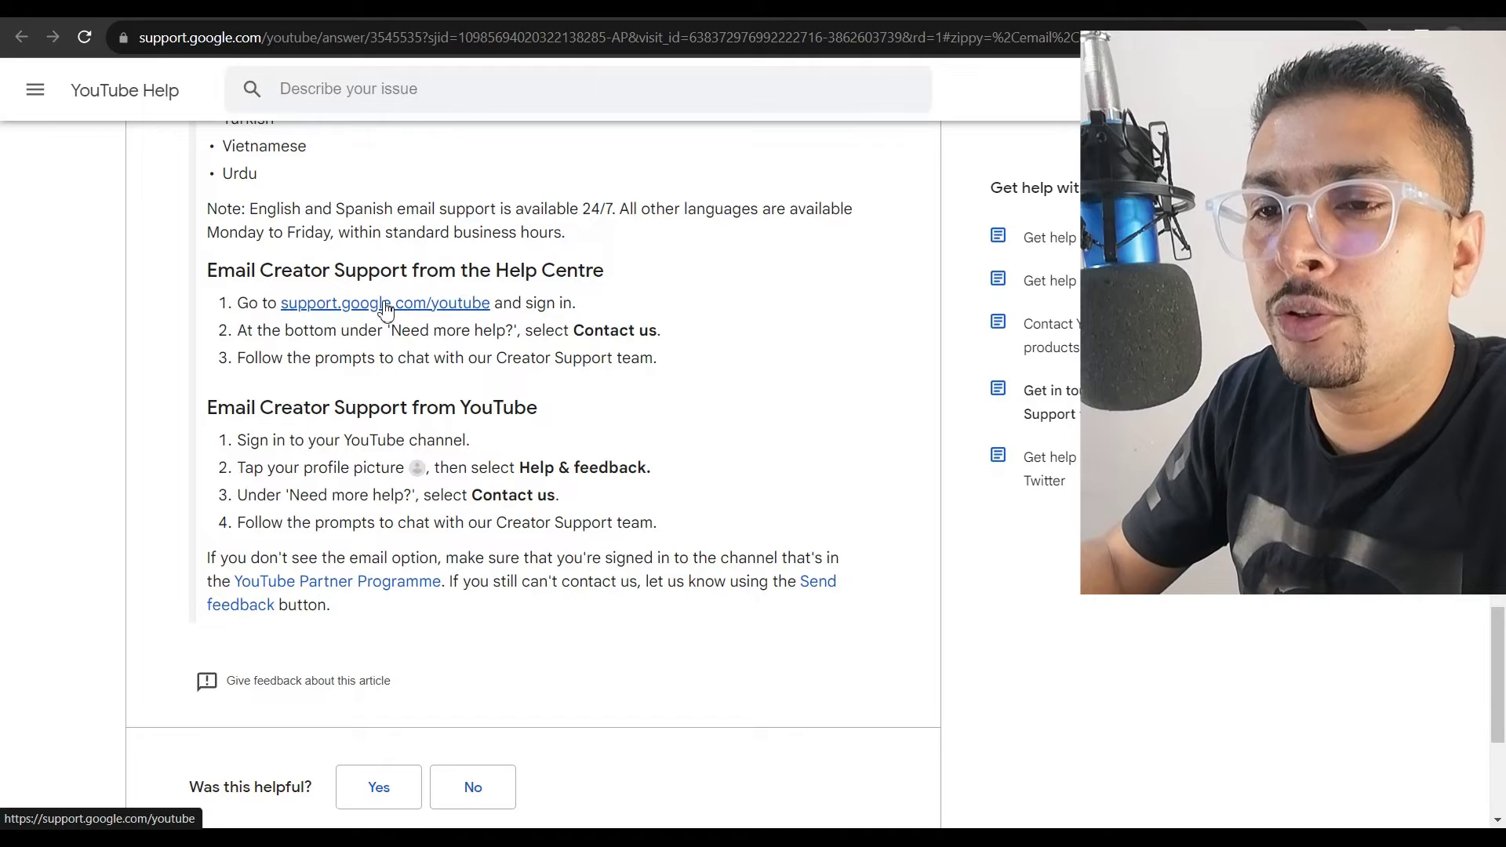
# Start a Contact Us request about recovering a deleted video and choose Email support
pyautogui.click(386, 304)
pyautogui.click(828, 639)
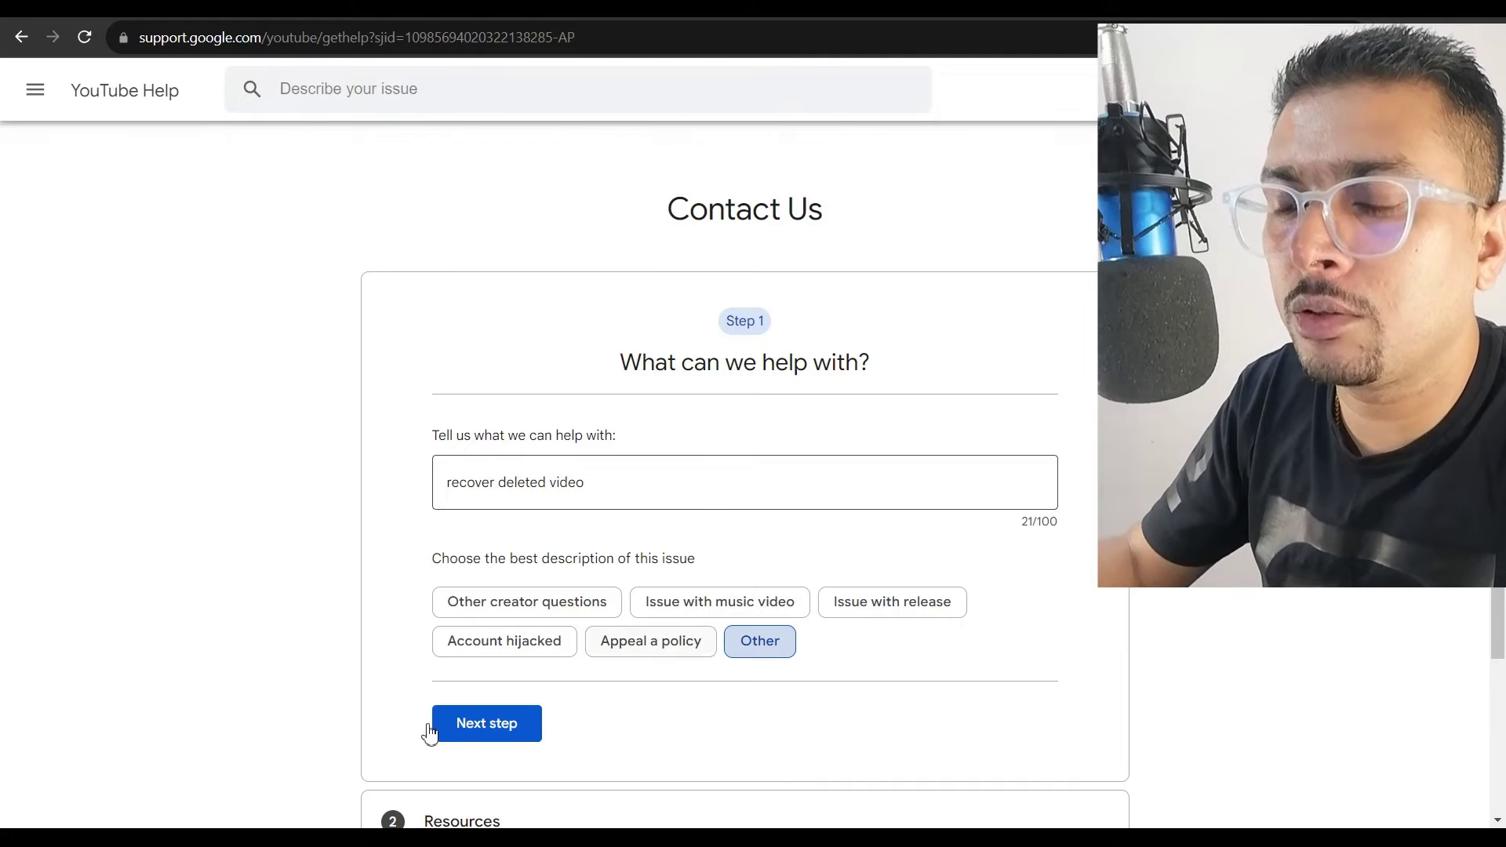
pyautogui.click(497, 726)
pyautogui.scroll(-5, 613, 564)
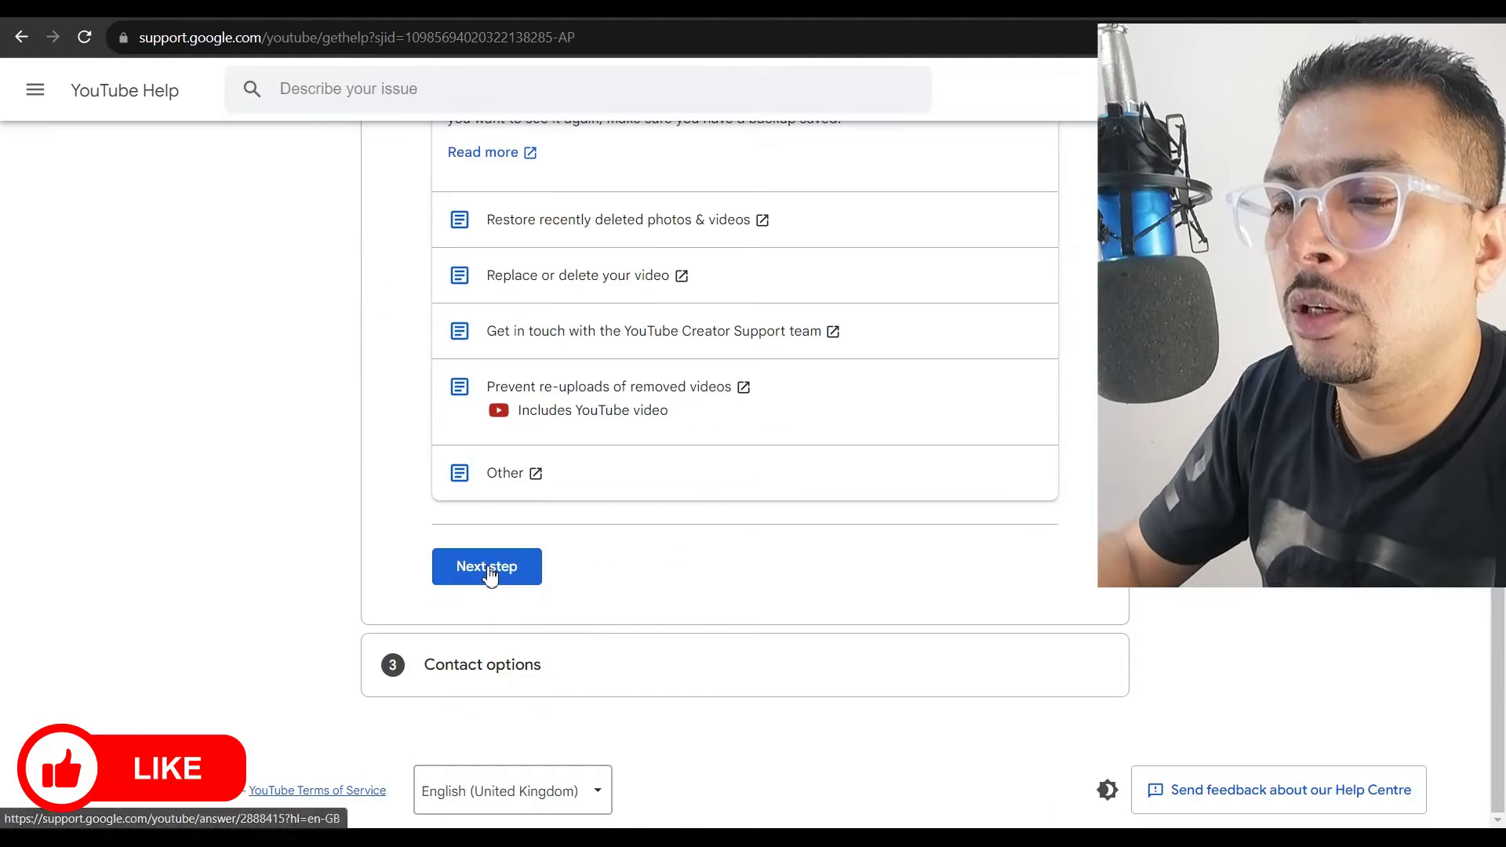
pyautogui.click(489, 573)
pyautogui.click(820, 519)
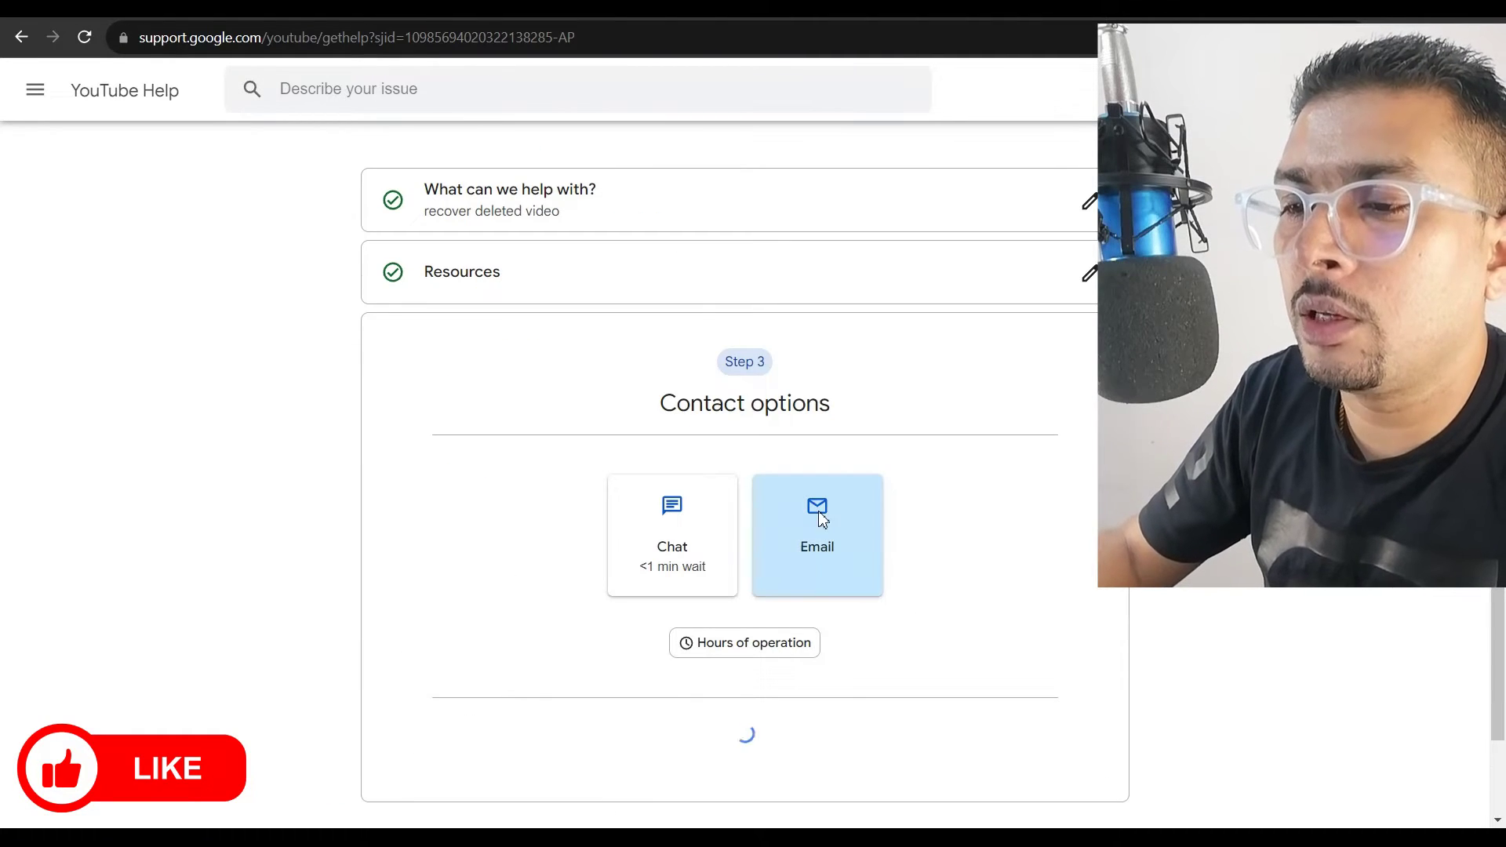
pyautogui.scroll(-2, 1016, 596)
pyautogui.scroll(-5, 1025, 577)
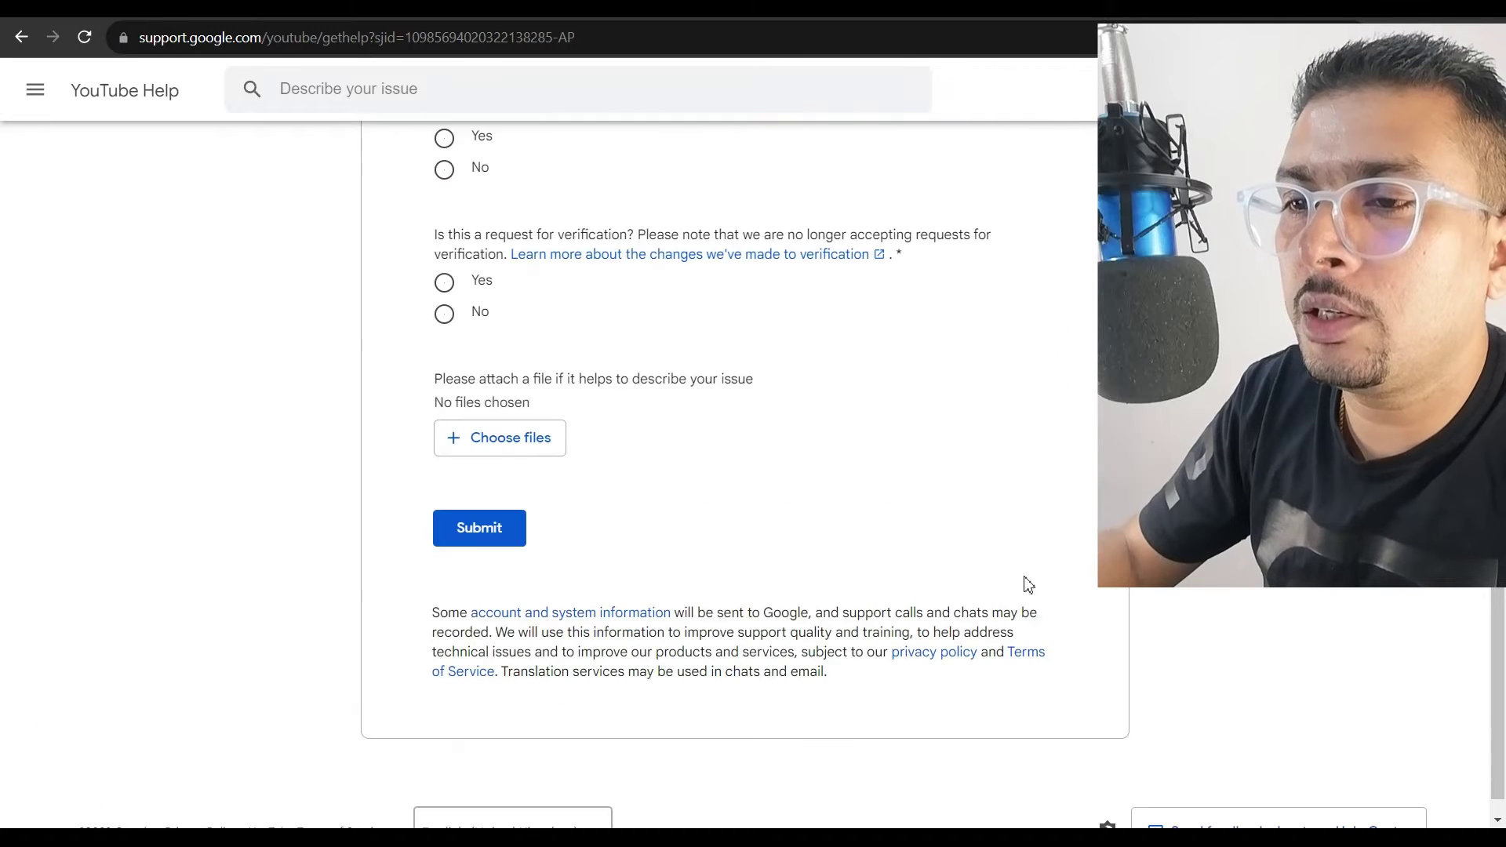
pyautogui.scroll(-1, 1026, 583)
pyautogui.scroll(1, 1024, 584)
pyautogui.scroll(3, 1024, 584)
pyautogui.scroll(2, 1025, 584)
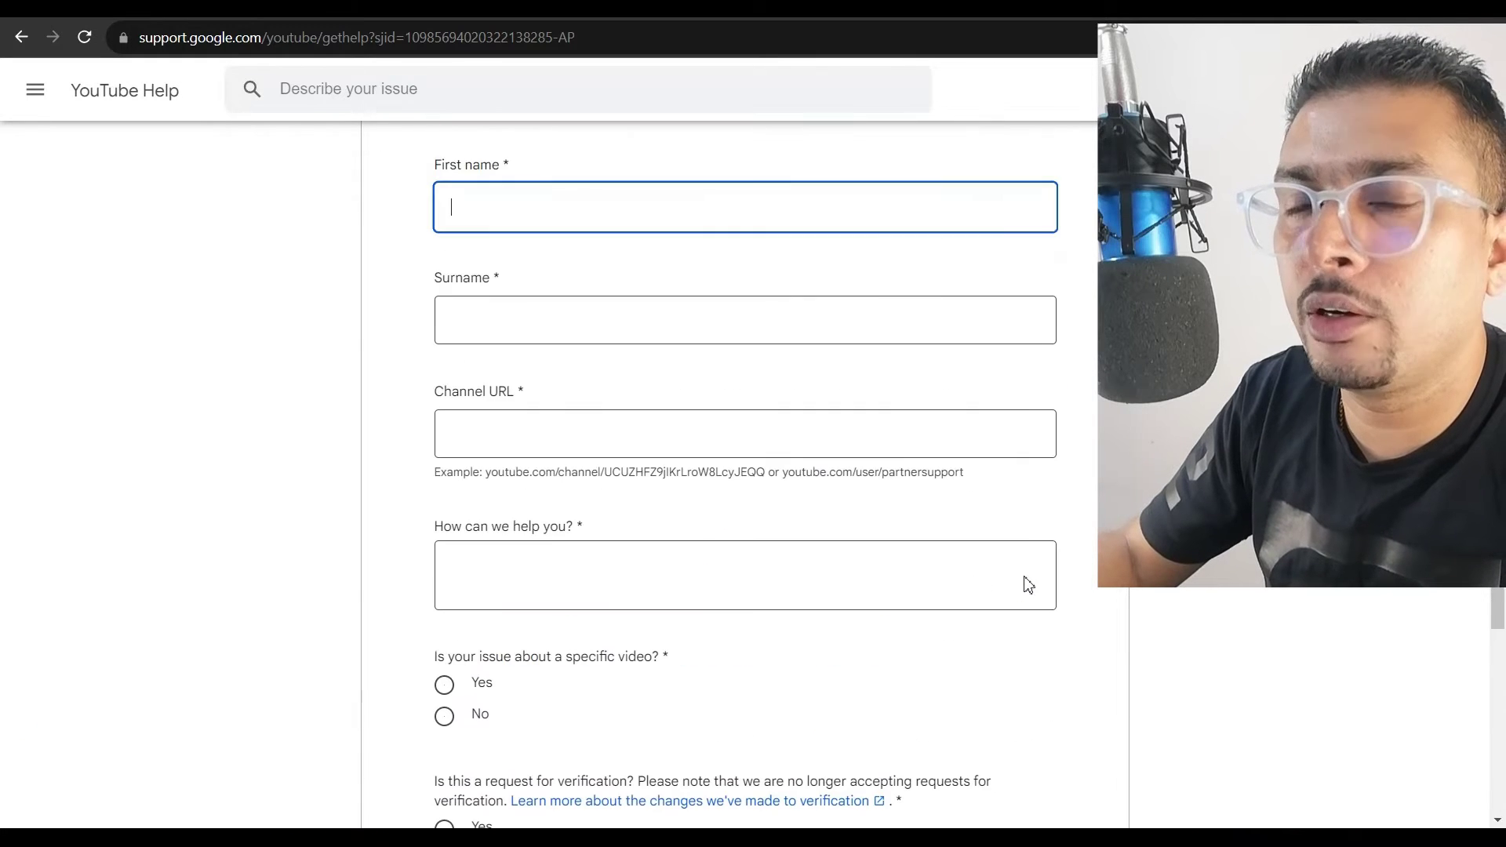
pyautogui.scroll(2, 1027, 577)
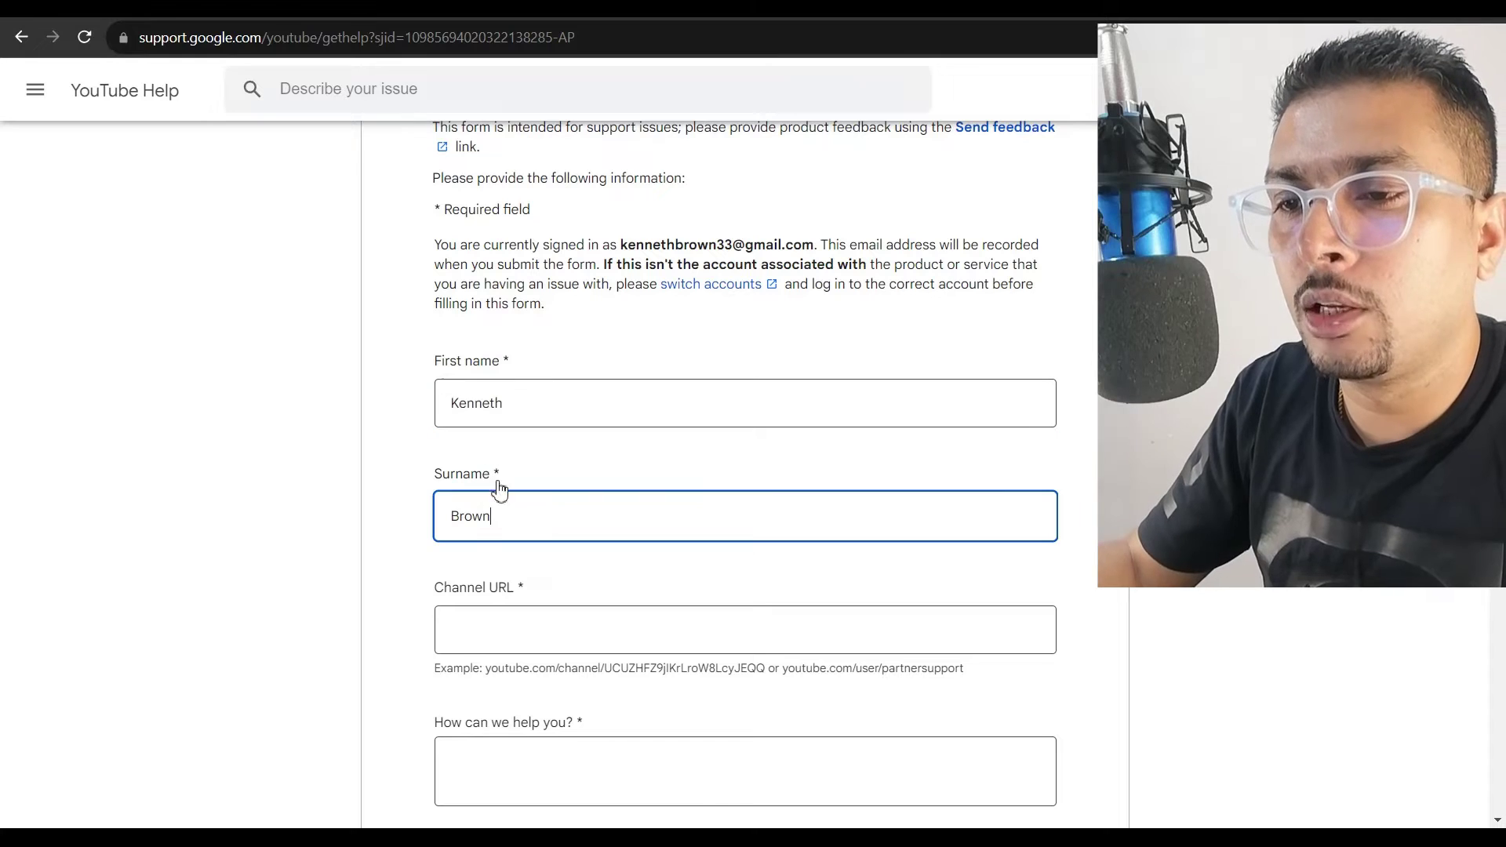
# Paste the channel's videos link into Channel URL and answer the specific-video question No
pyautogui.click(512, 630)
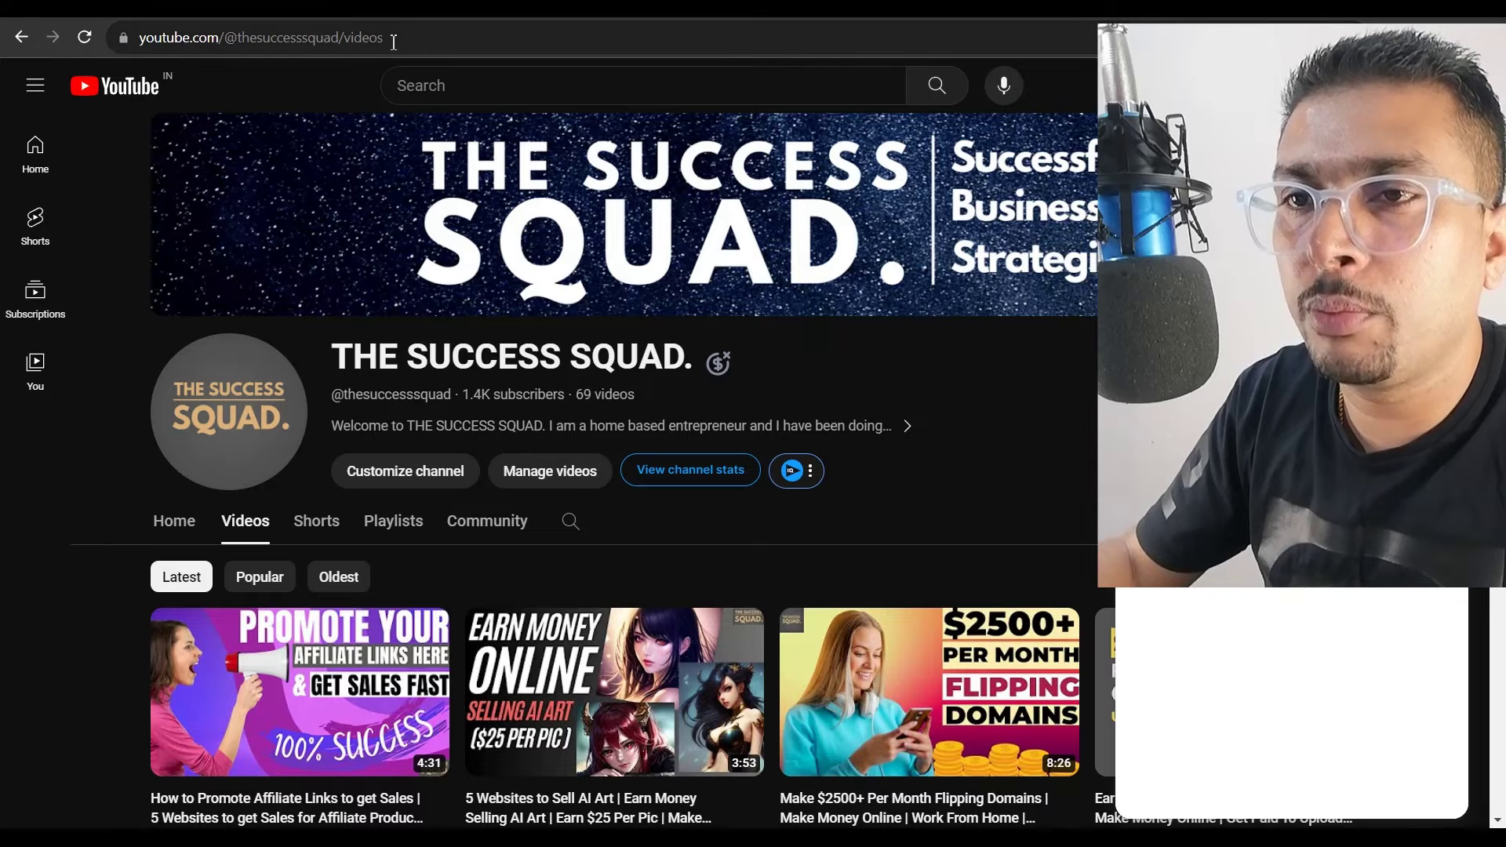
pyautogui.moveTo(392, 39); pyautogui.dragTo(180, 44)
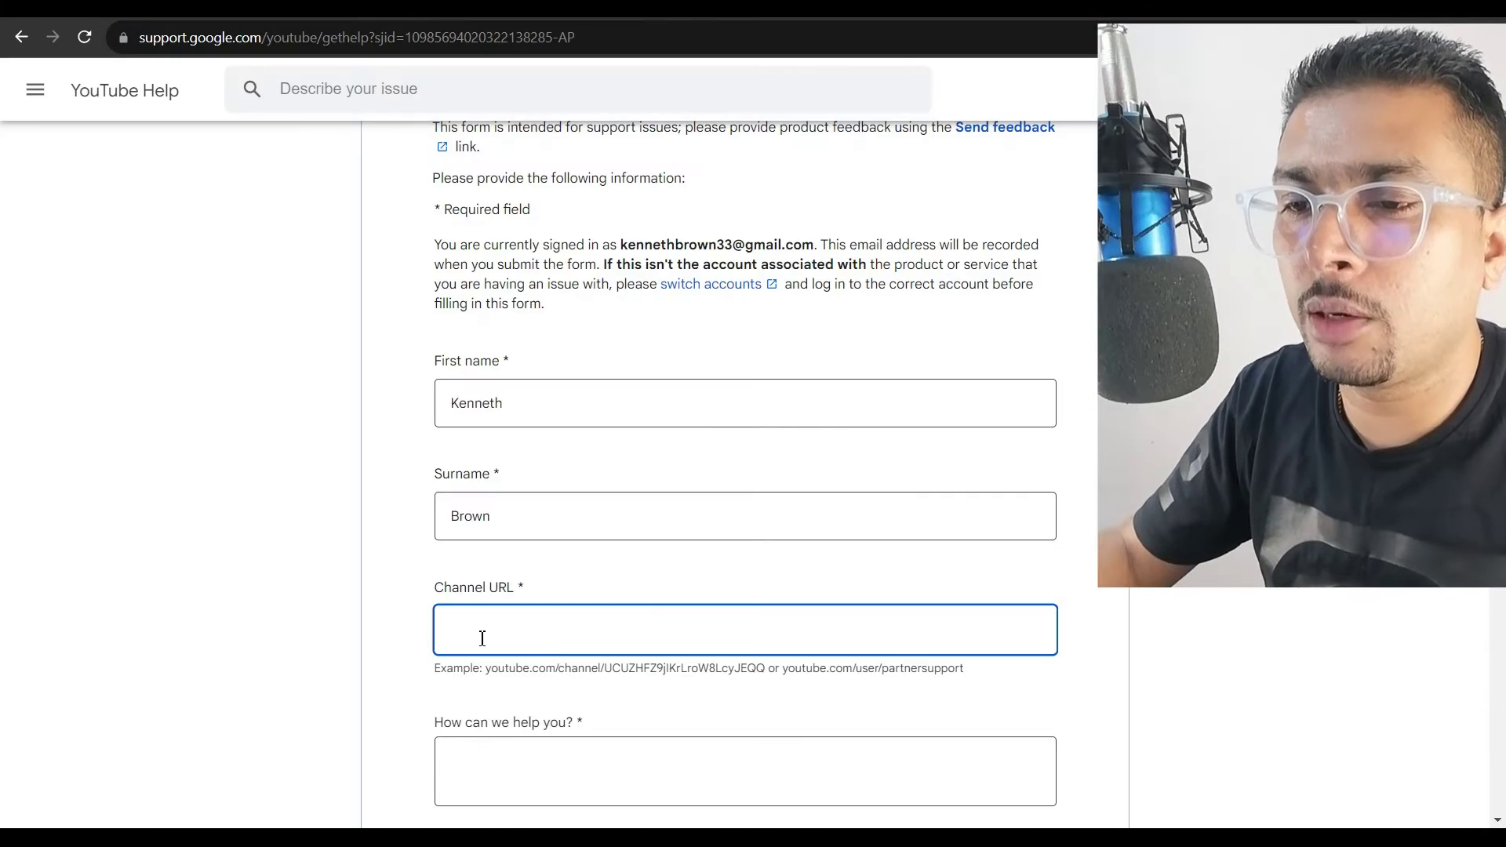
pyautogui.write('https://www.youtube.com/@thesuccesssquad/videos')
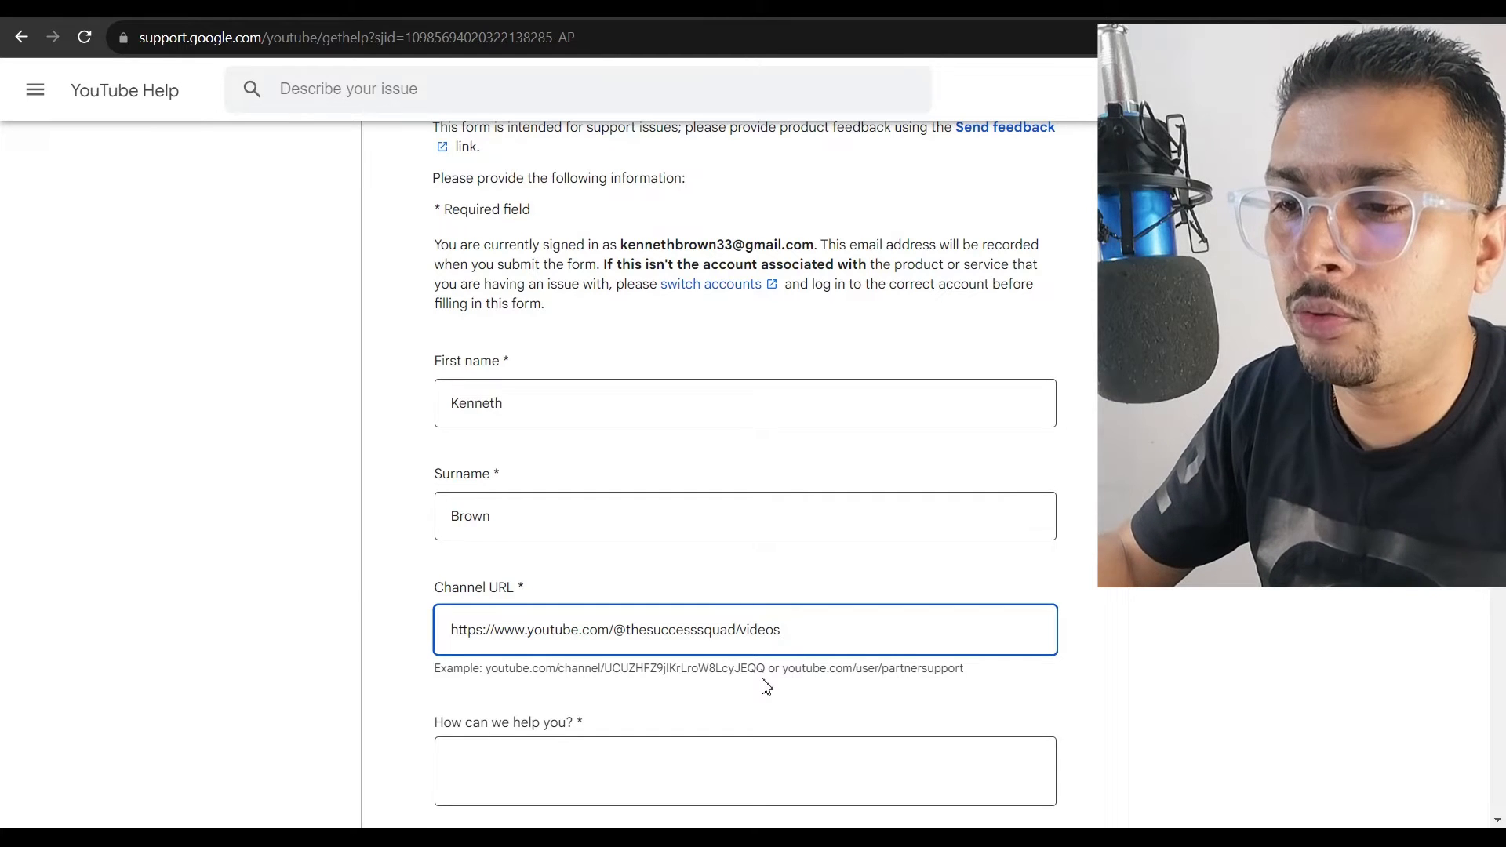
pyautogui.scroll(-2, 762, 686)
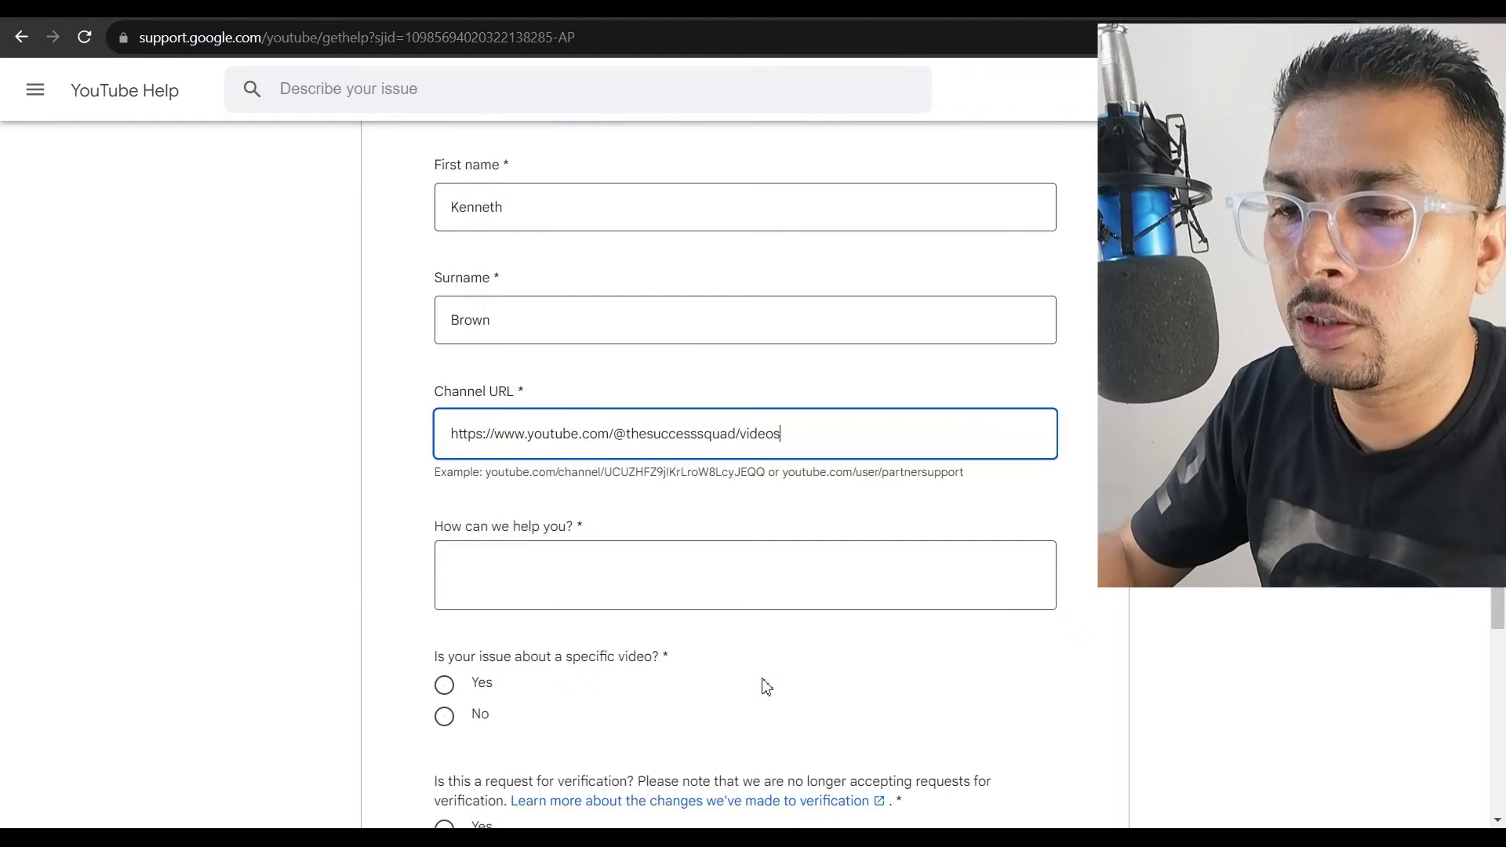
pyautogui.click(475, 570)
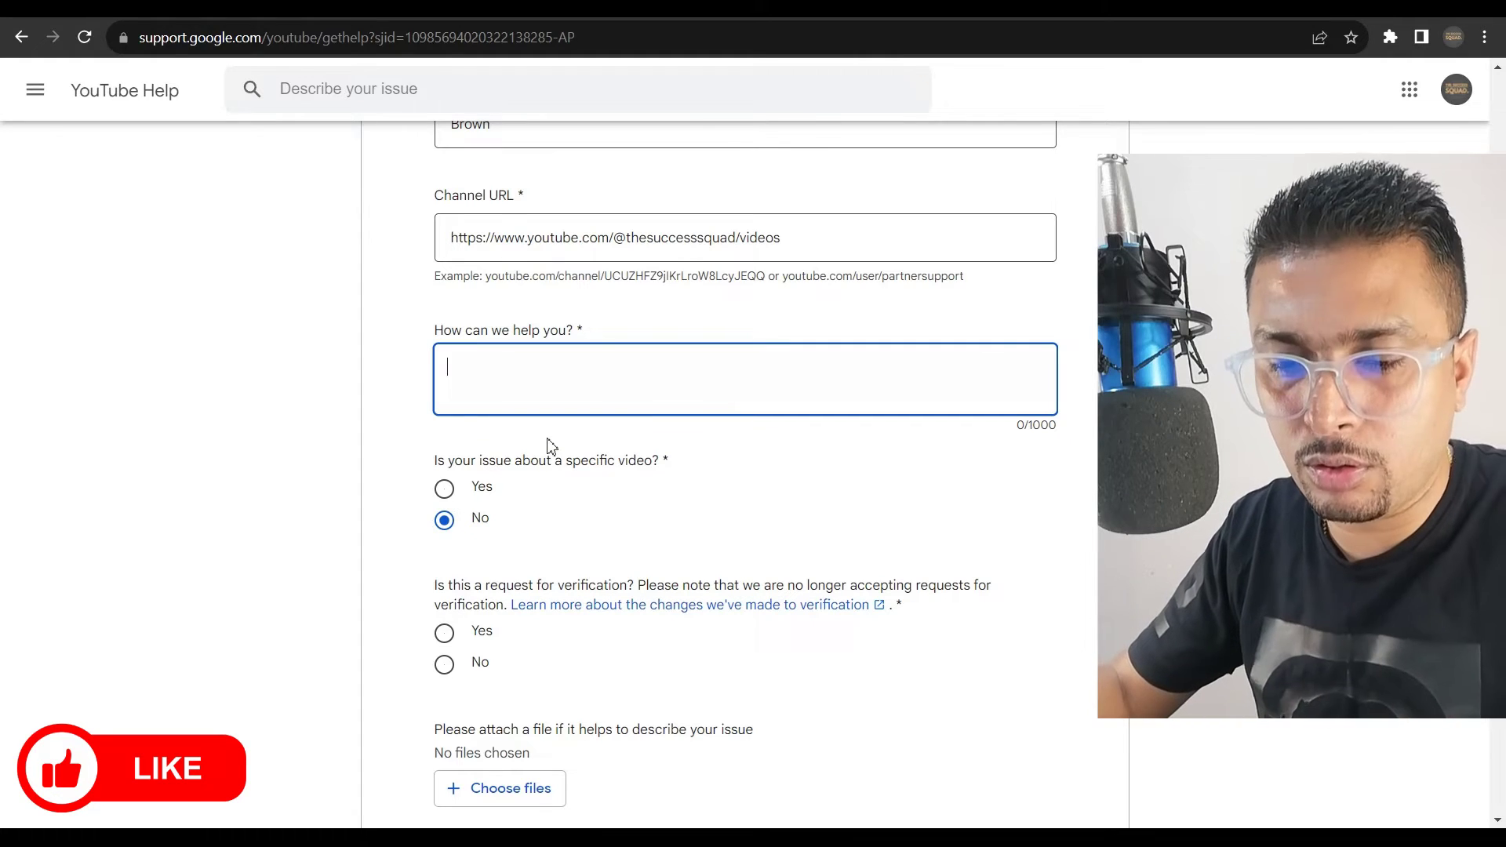
pyautogui.hotkey('alt', 'Tab')
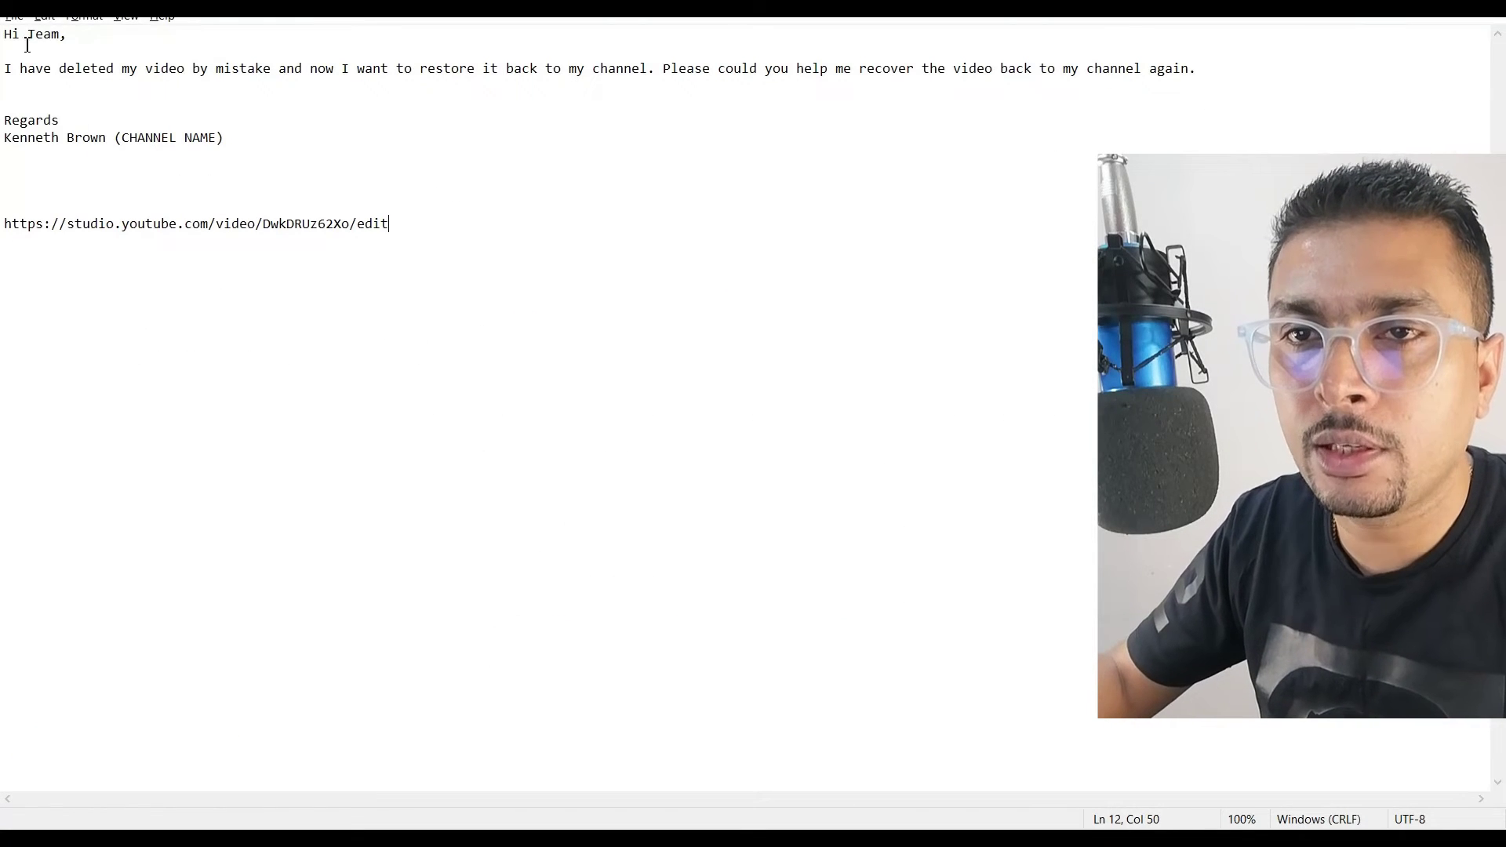
# Select the whole Notepad letter from 'Hi Team,' to the signature
pyautogui.moveTo(3, 33); pyautogui.dragTo(230, 138)
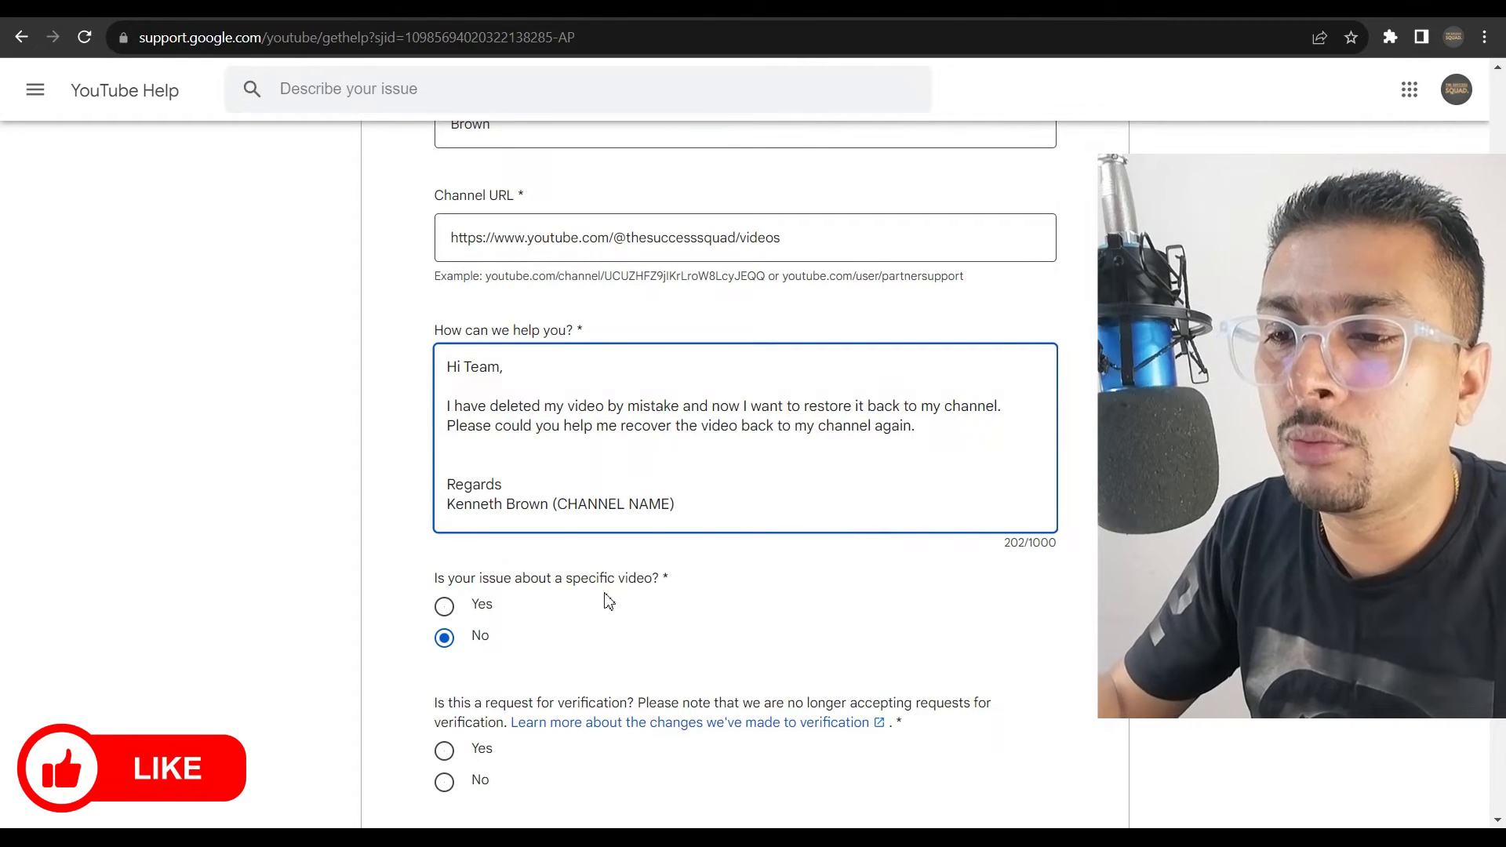
# Answer Yes to the specific-video question and place the cursor in Video ID
pyautogui.click(444, 607)
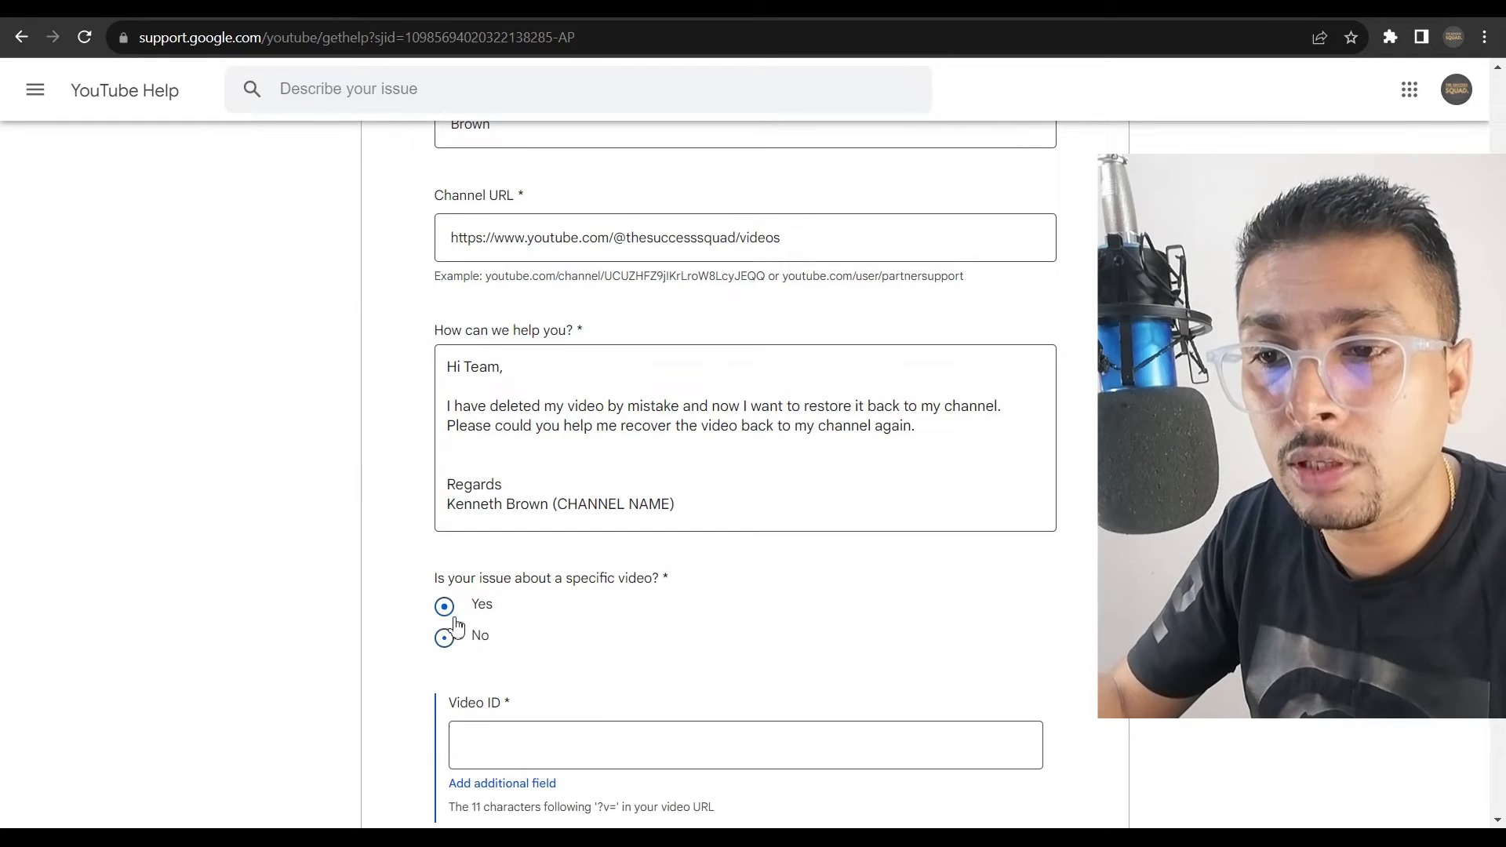
pyautogui.scroll(-3, 595, 635)
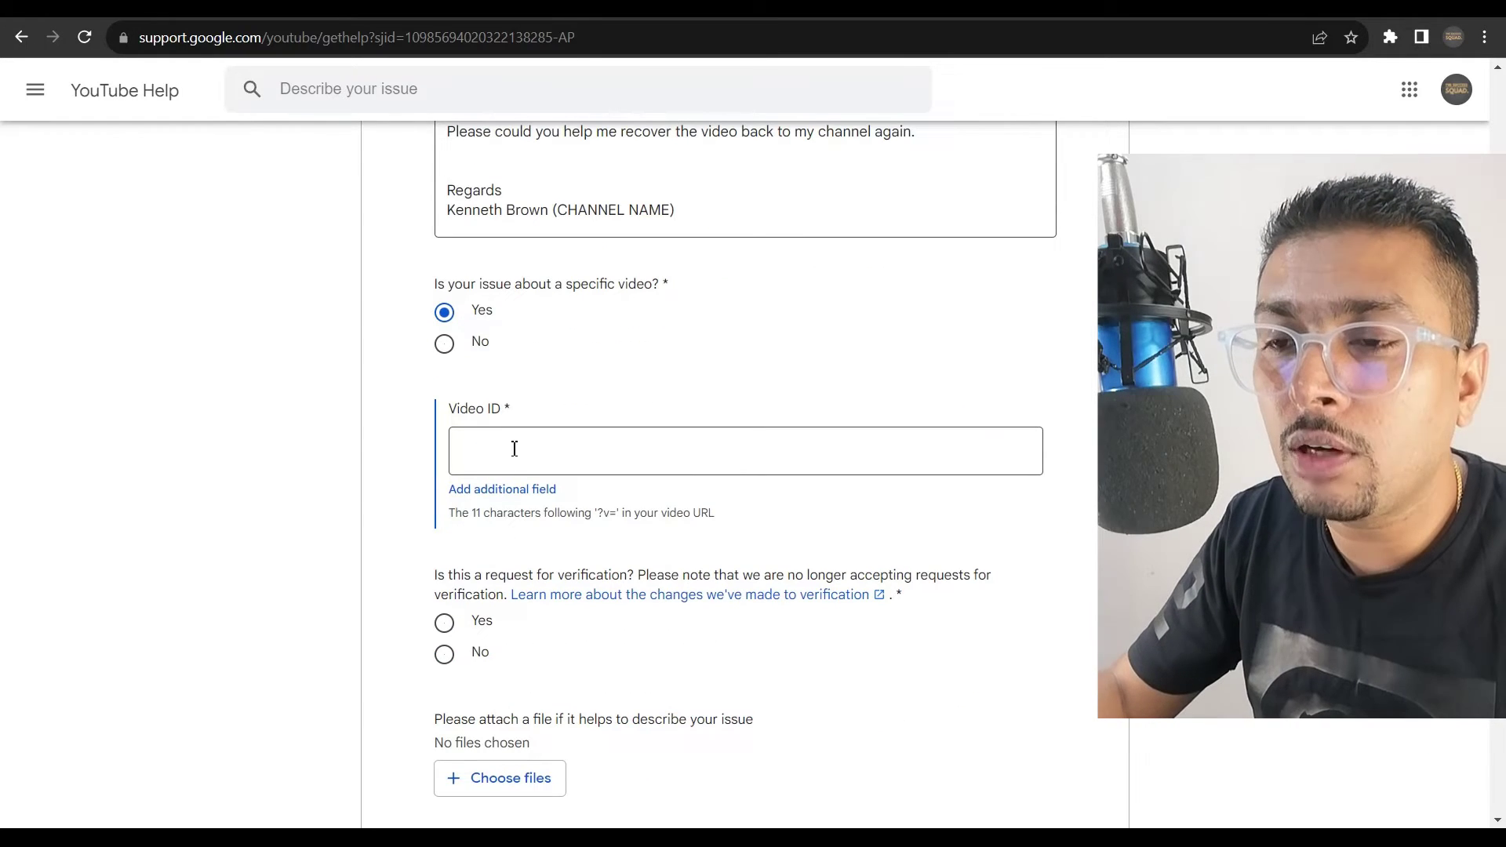
pyautogui.click(515, 449)
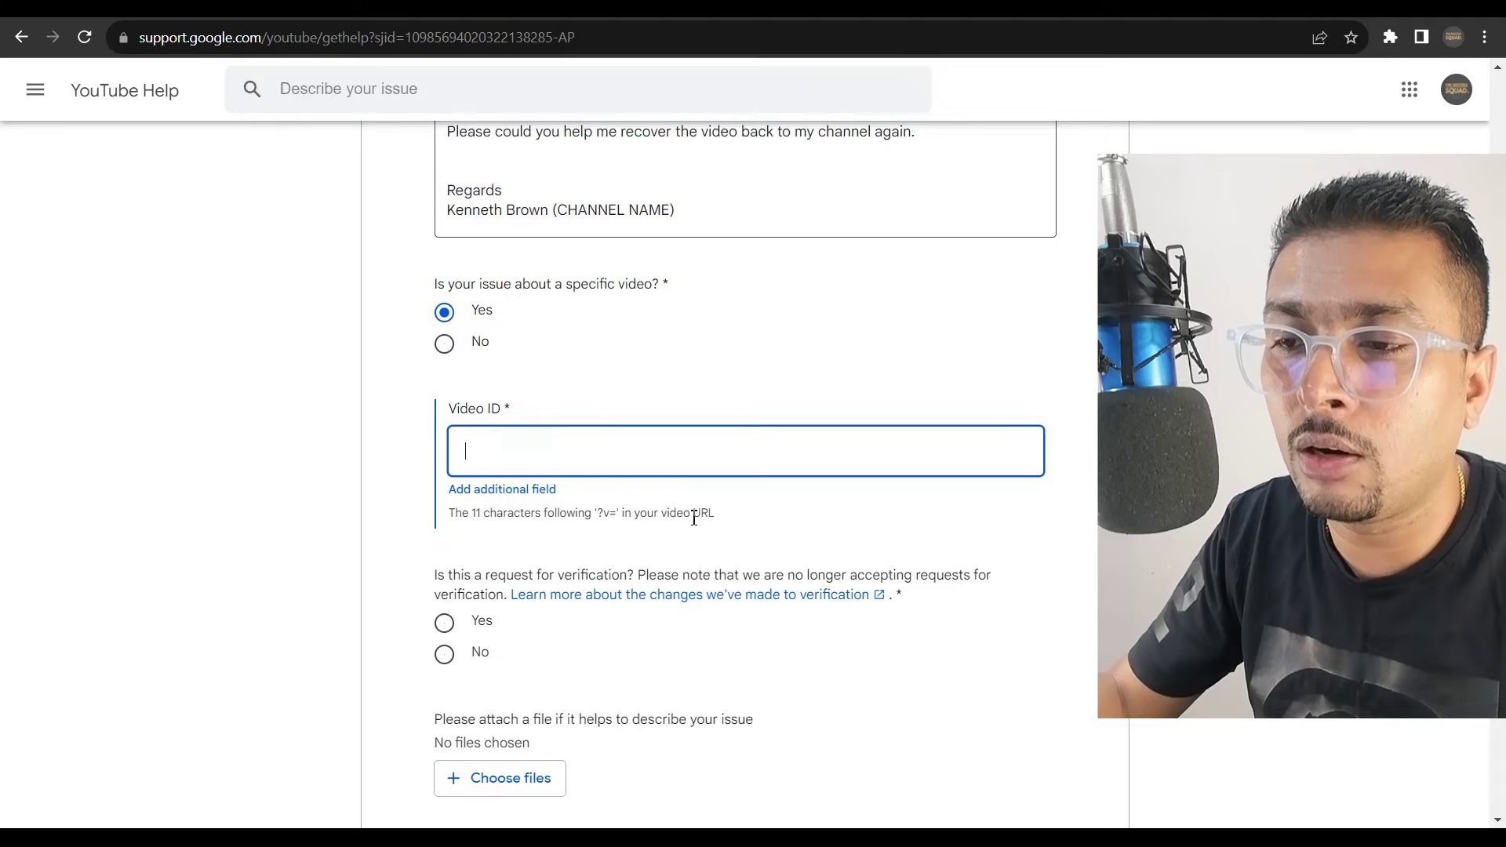
pyautogui.hotkey('alt', 'Tab')
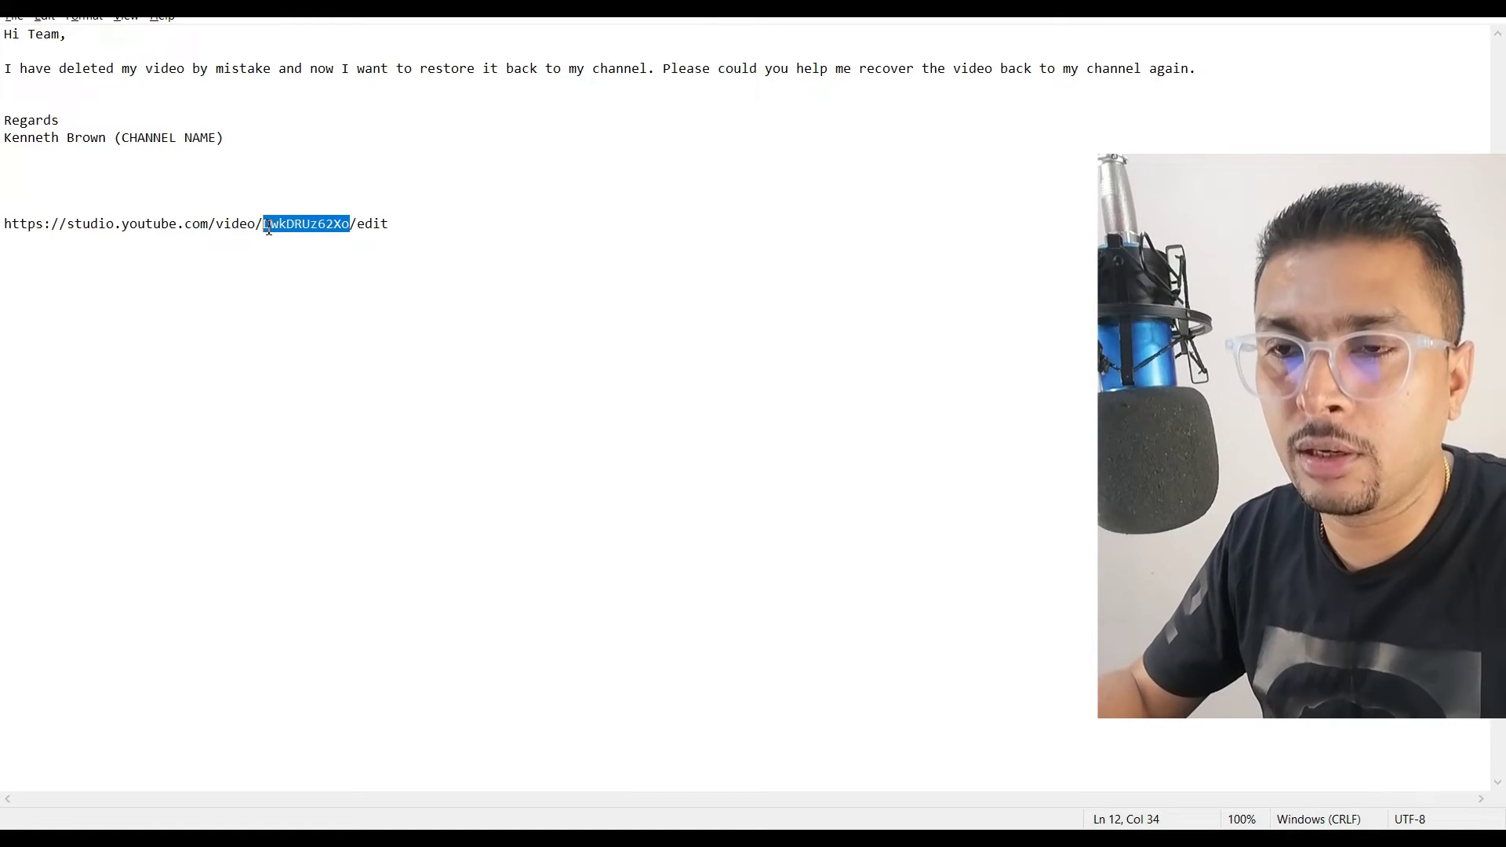
# Paste video ID DwkDRUz62Xo into Video ID and answer No to the verification question
pyautogui.hotkey('alt', 'Tab')
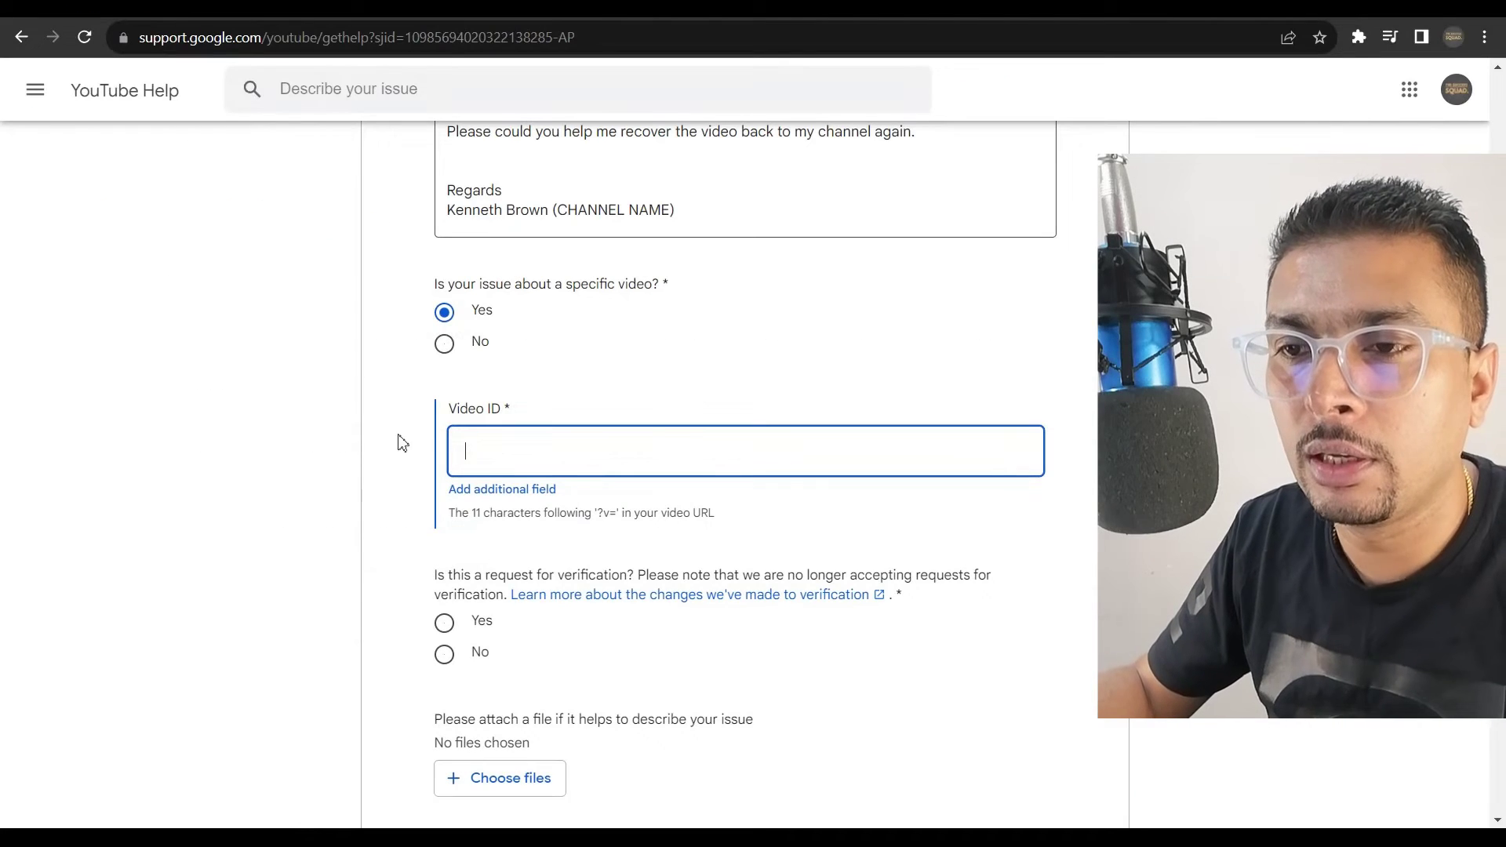
pyautogui.write('DwkDRUz62Xo')
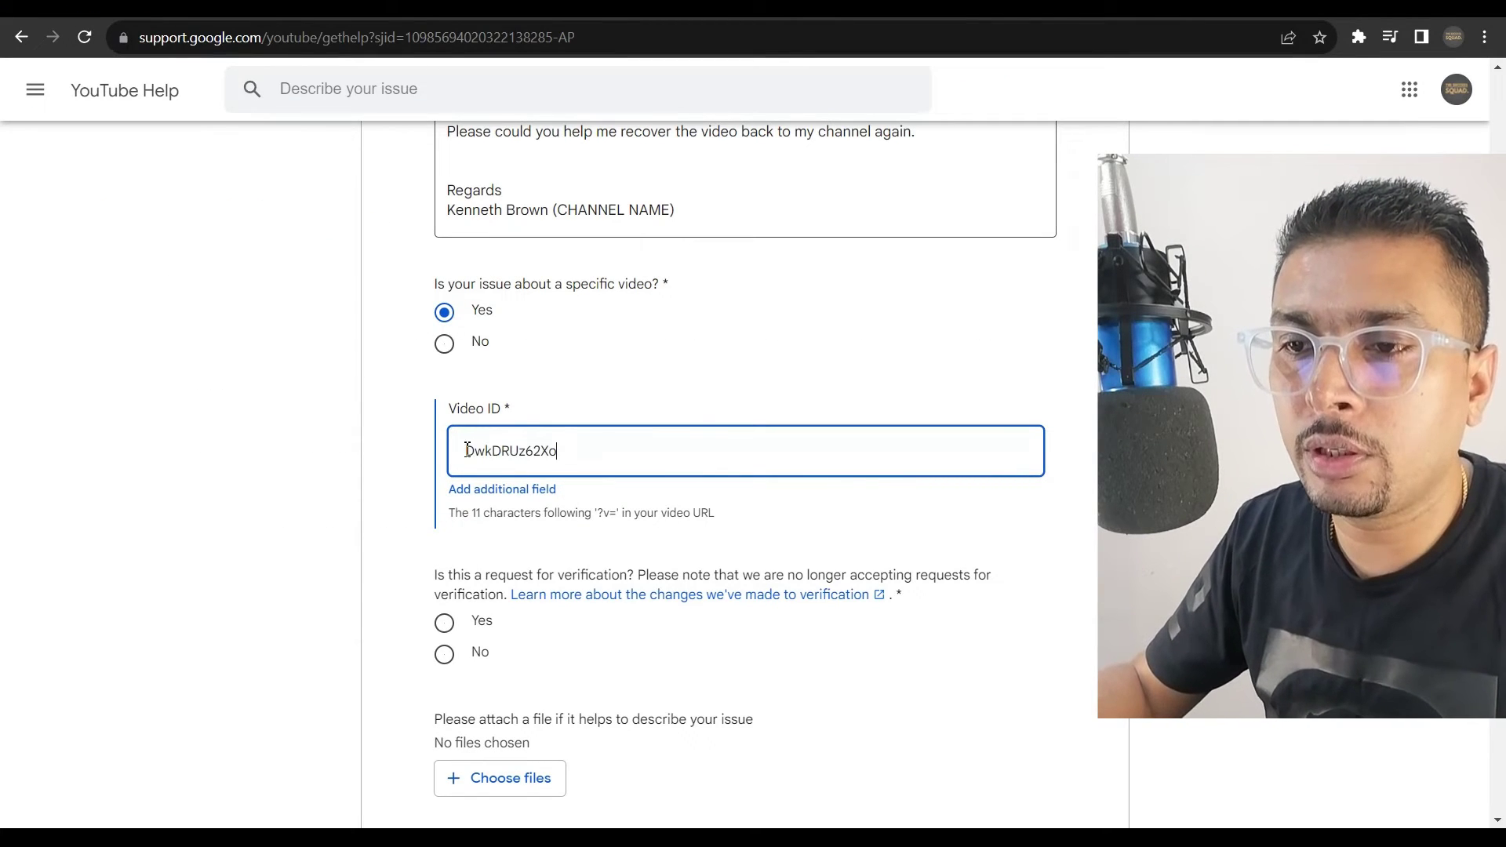
pyautogui.click(470, 447)
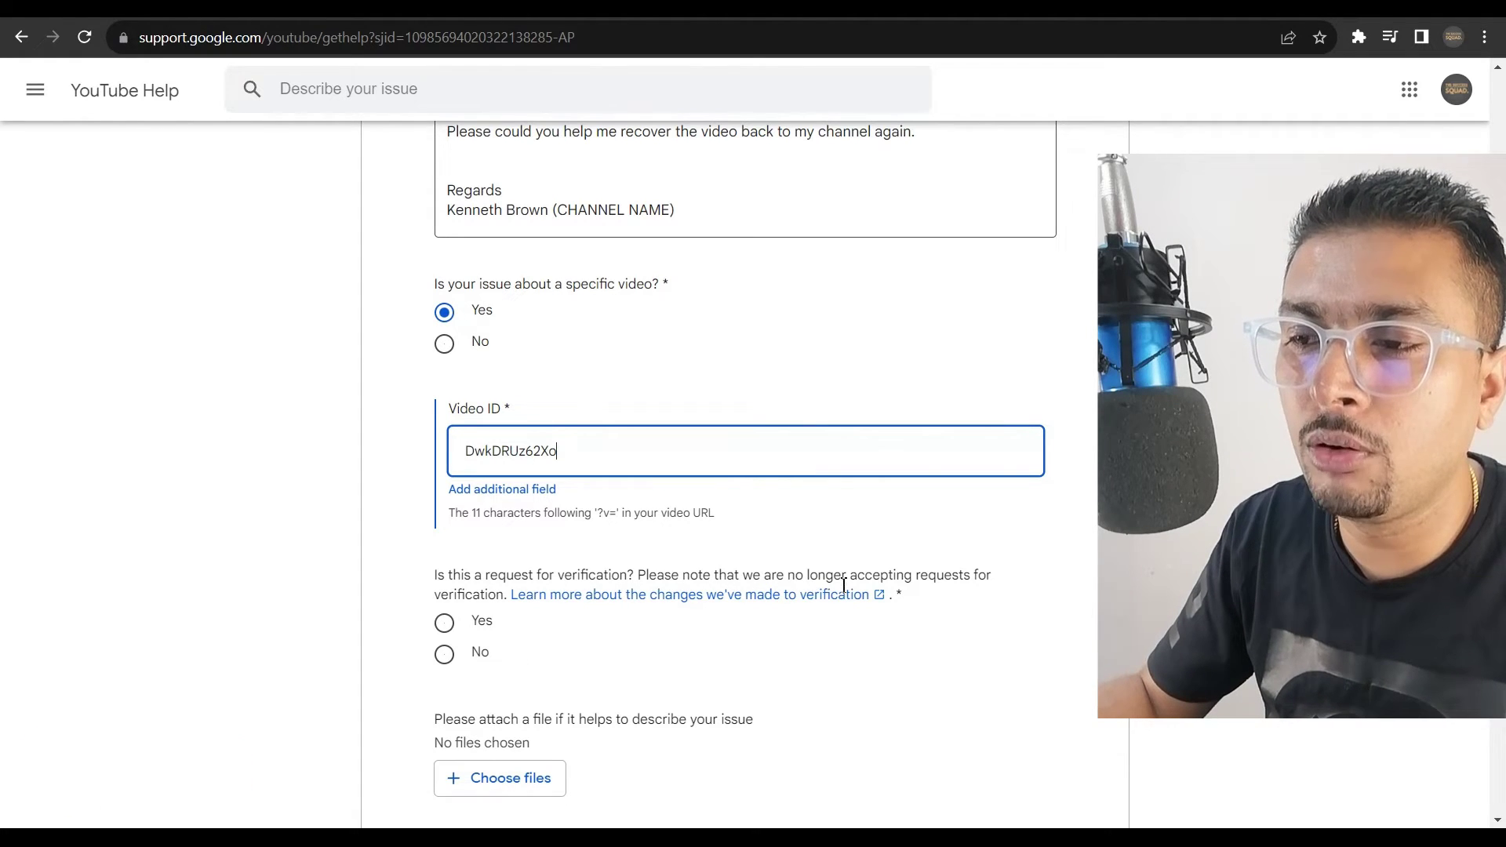
pyautogui.click(464, 649)
pyautogui.scroll(-1, 723, 621)
pyautogui.scroll(-1, 589, 587)
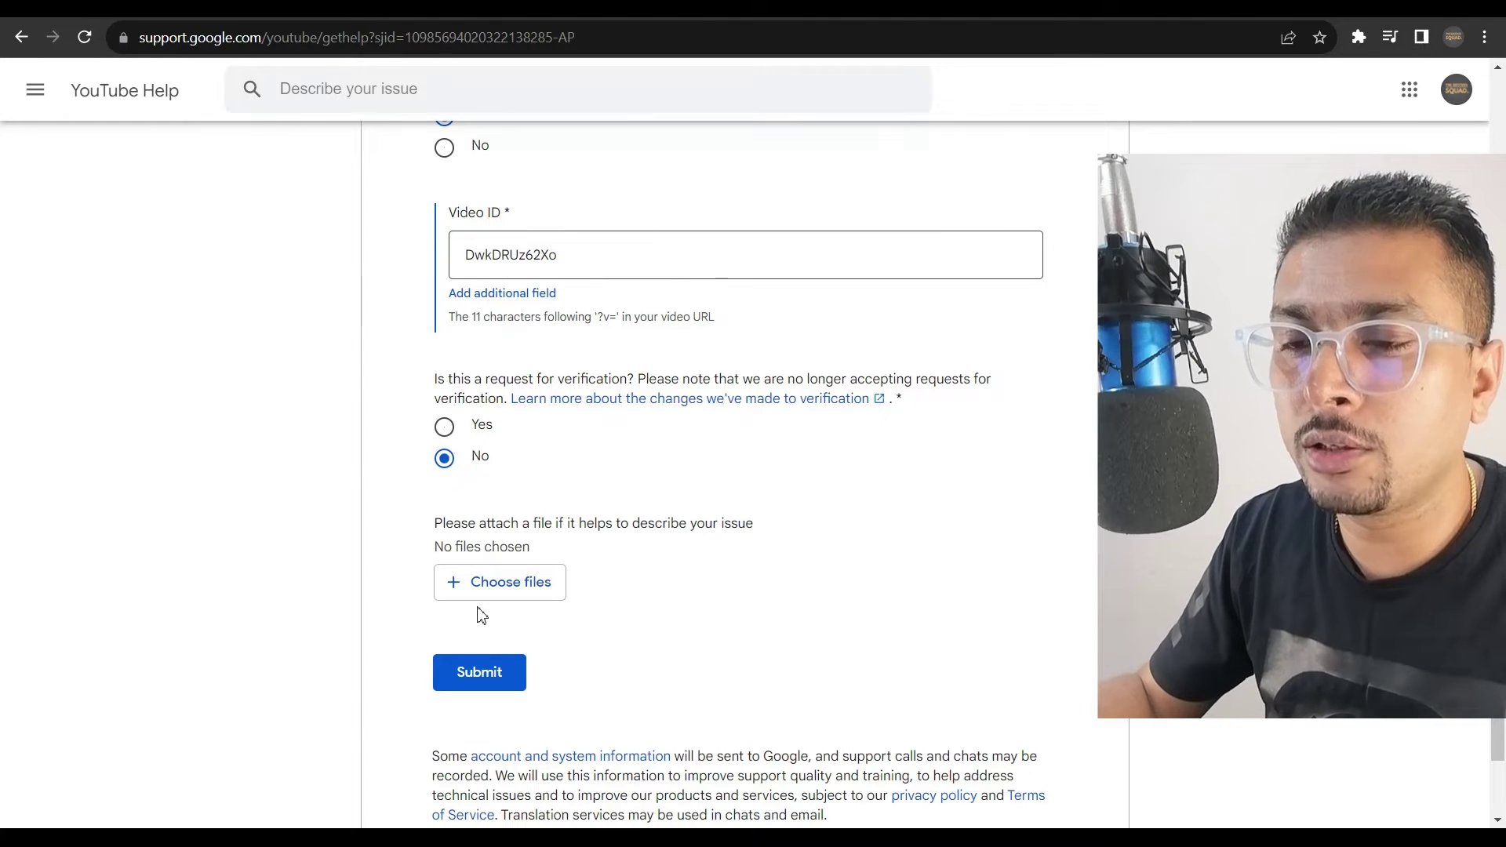
pyautogui.scroll(1, 706, 608)
pyautogui.scroll(4, 578, 484)
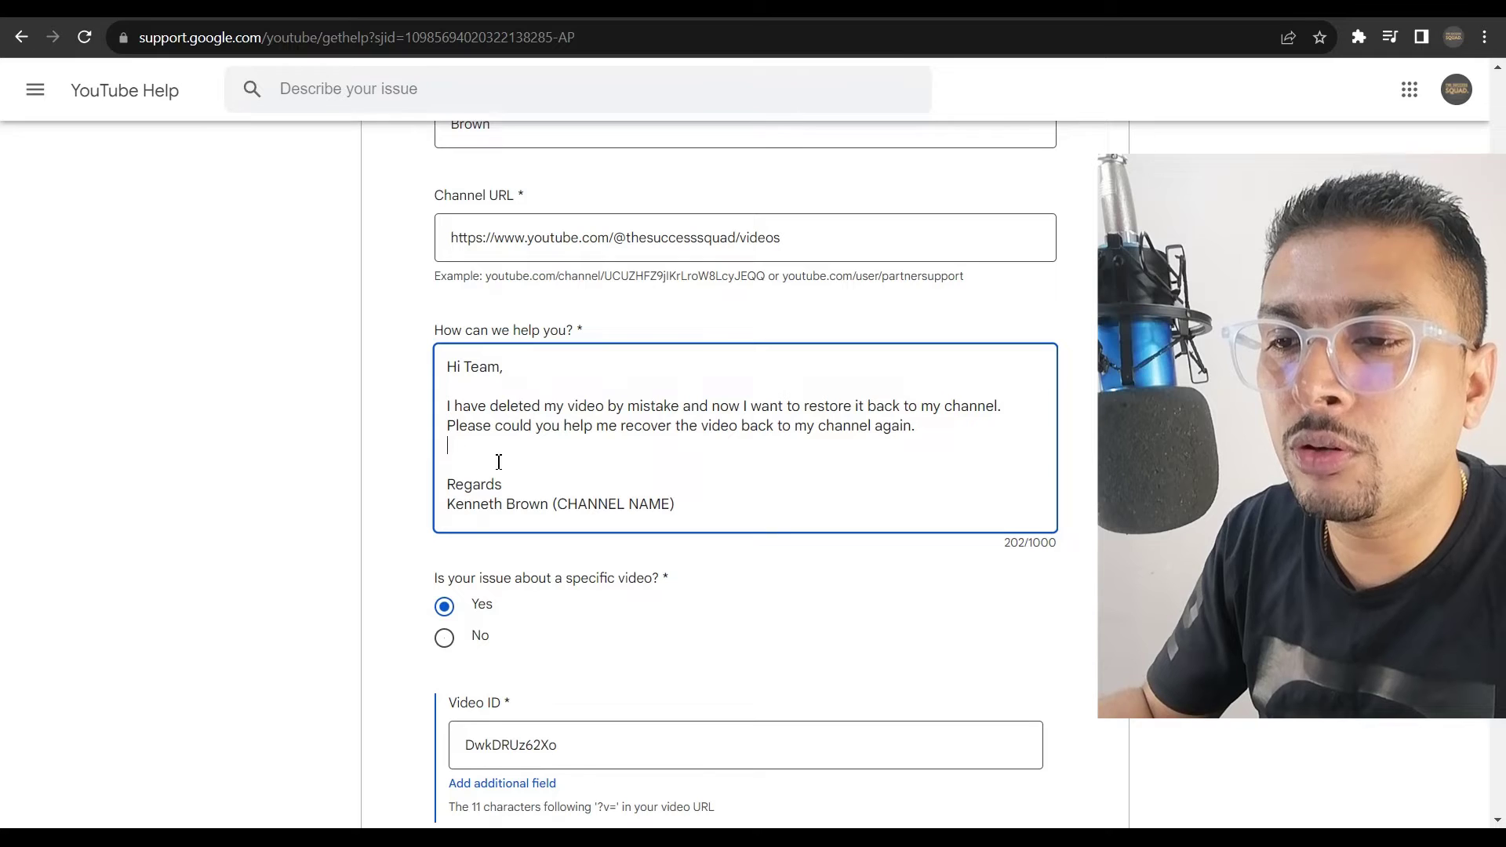
pyautogui.write('Video URL')
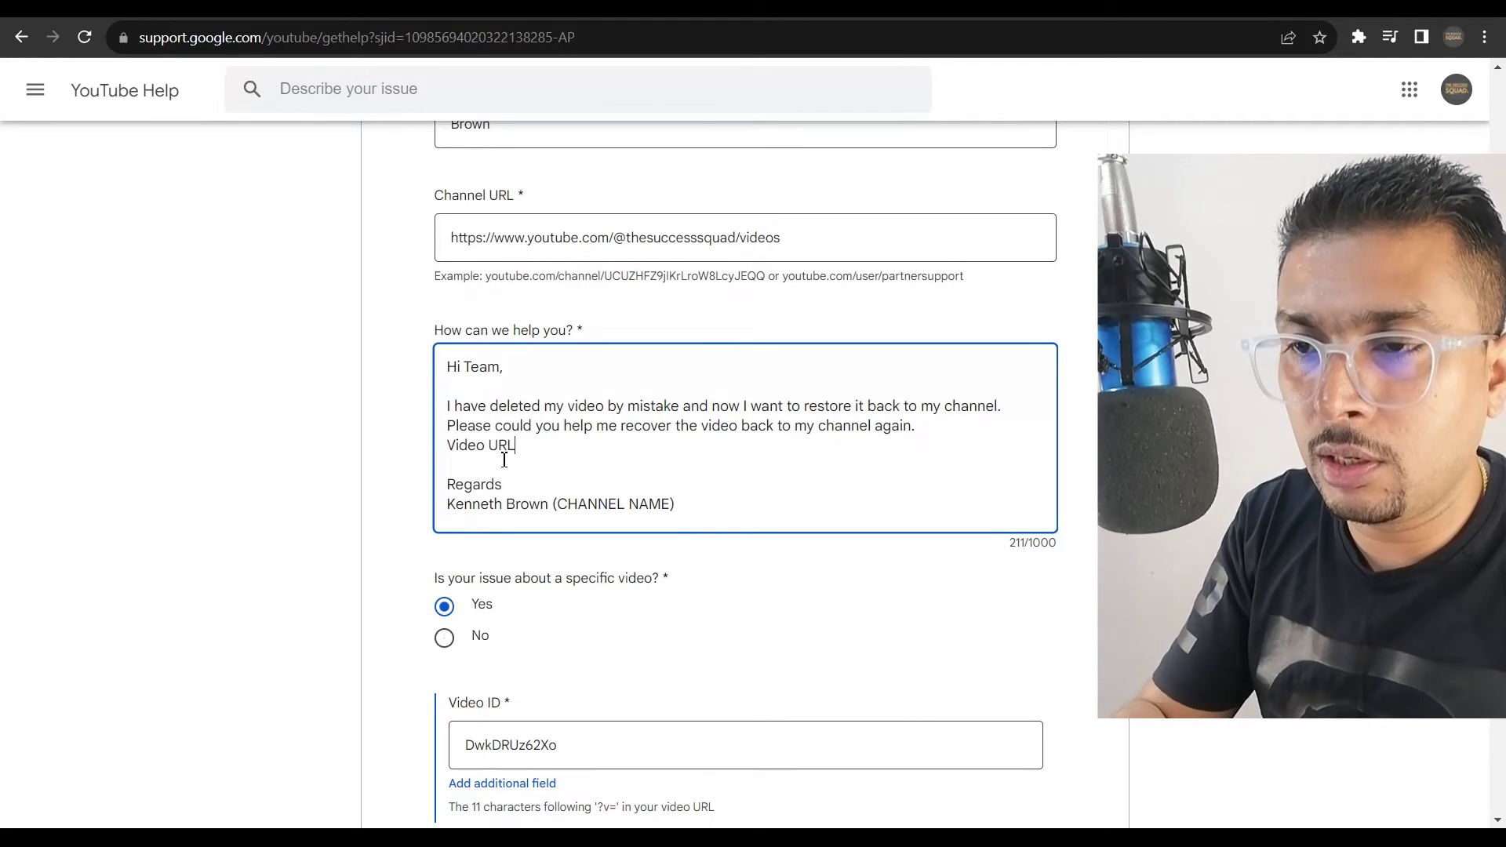
pyautogui.write(':')
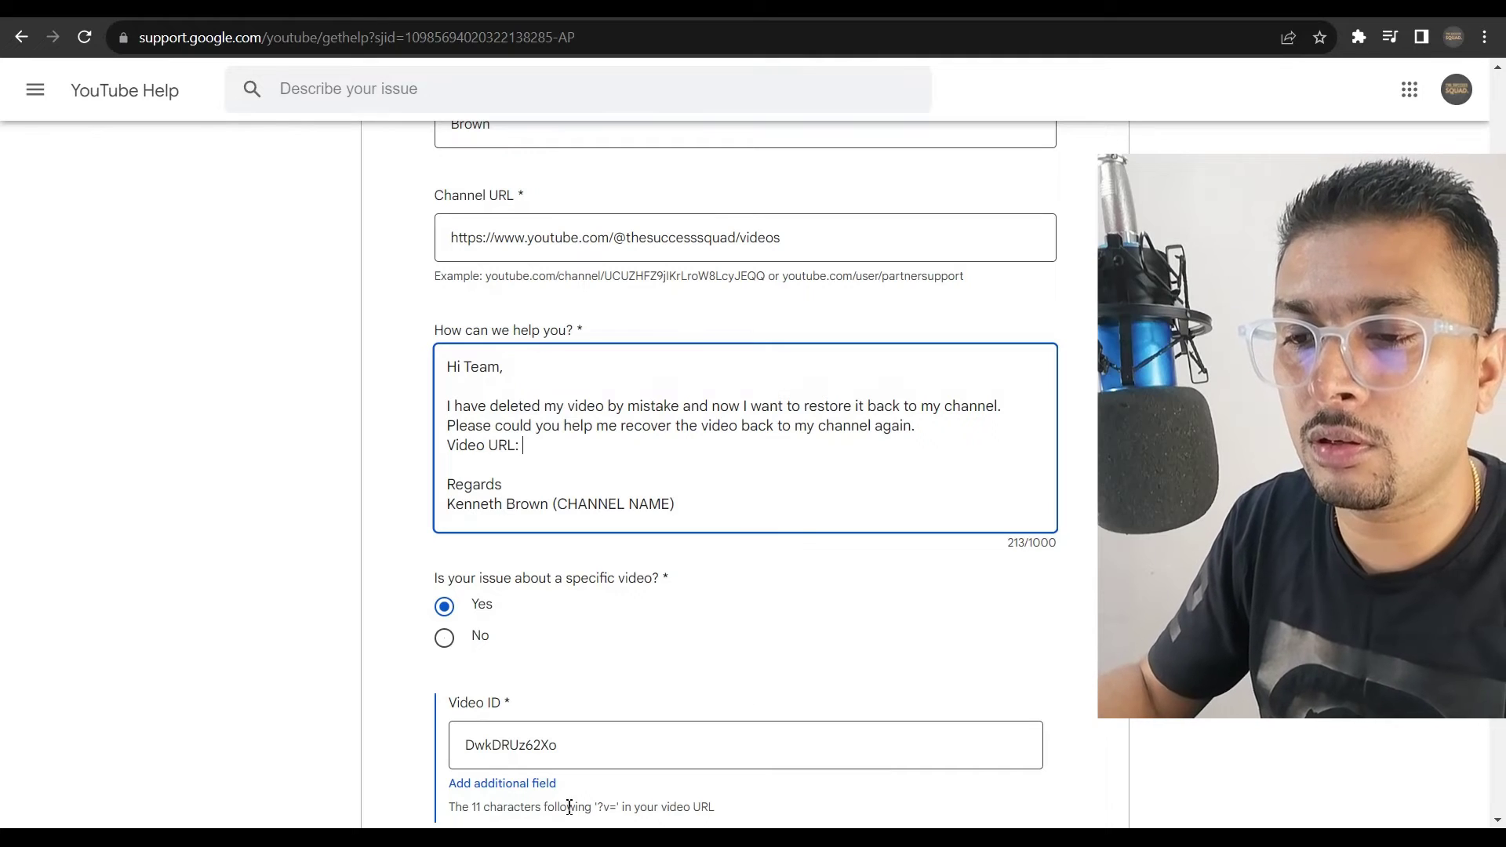
# Paste the studio.youtube.com link from Notepad under 'Video URL:' and select the CHANNEL NAME placeholder
pyautogui.hotkey('alt', 'Tab')
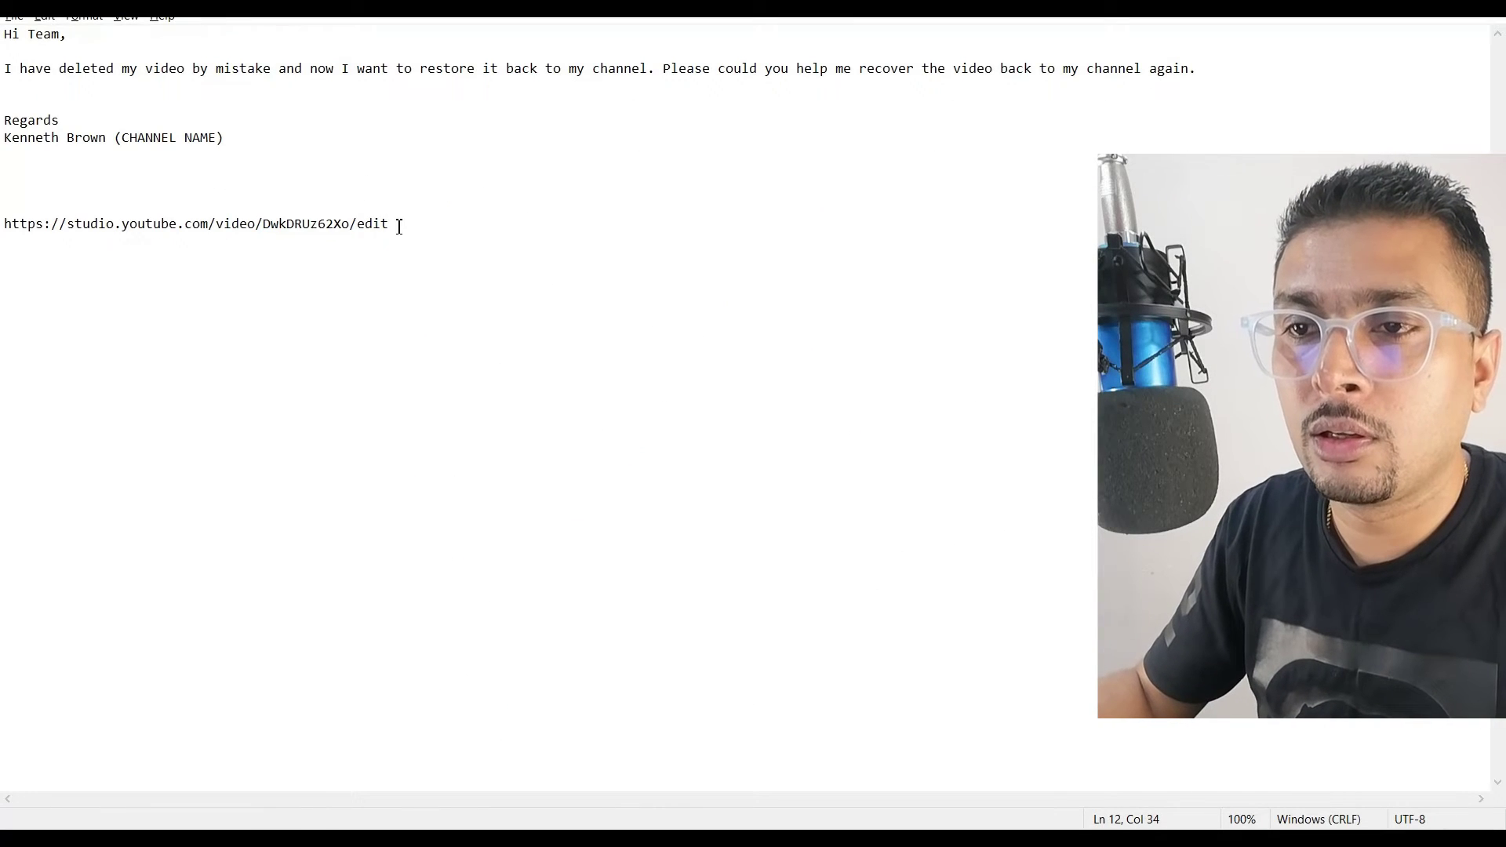
pyautogui.moveTo(398, 226); pyautogui.dragTo(61, 207)
pyautogui.hotkey('ctrl', 'c')
pyautogui.hotkey('alt', 'Tab')
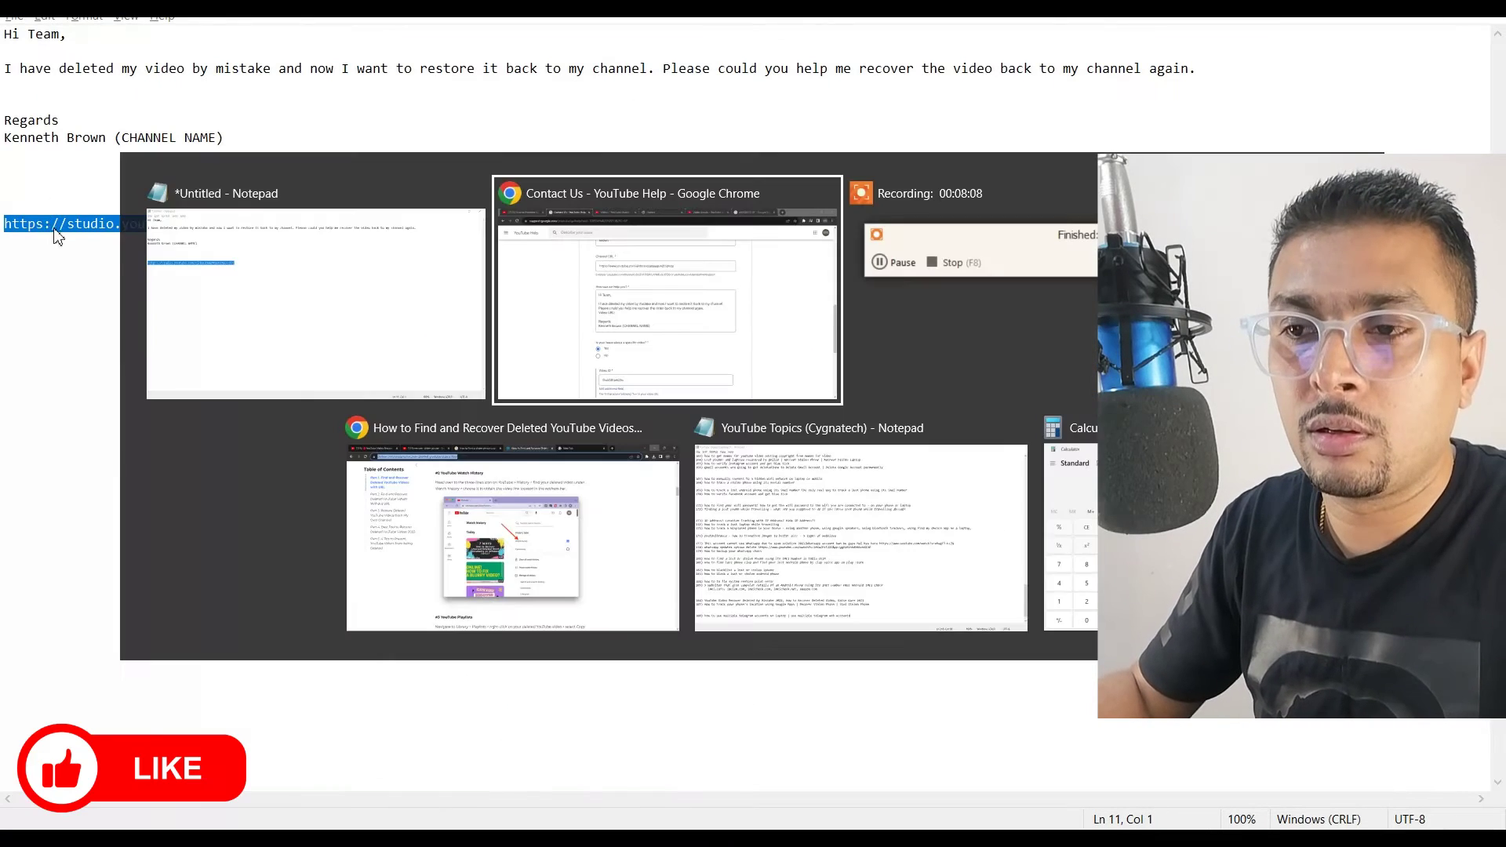
pyautogui.click(571, 474)
pyautogui.hotkey('ctrl', 'v')
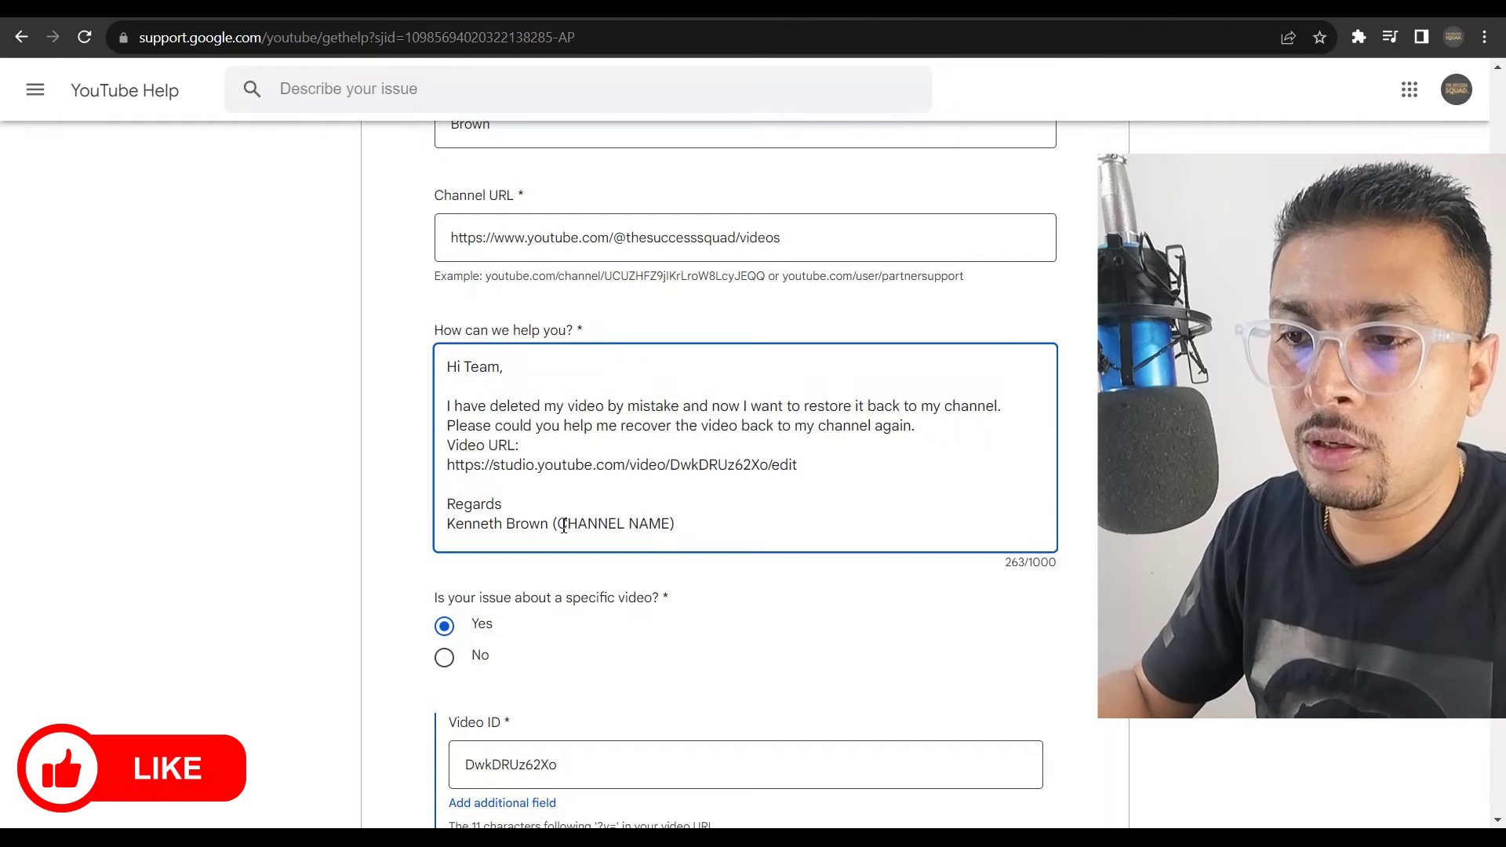
pyautogui.moveTo(626, 529); pyautogui.dragTo(670, 531)
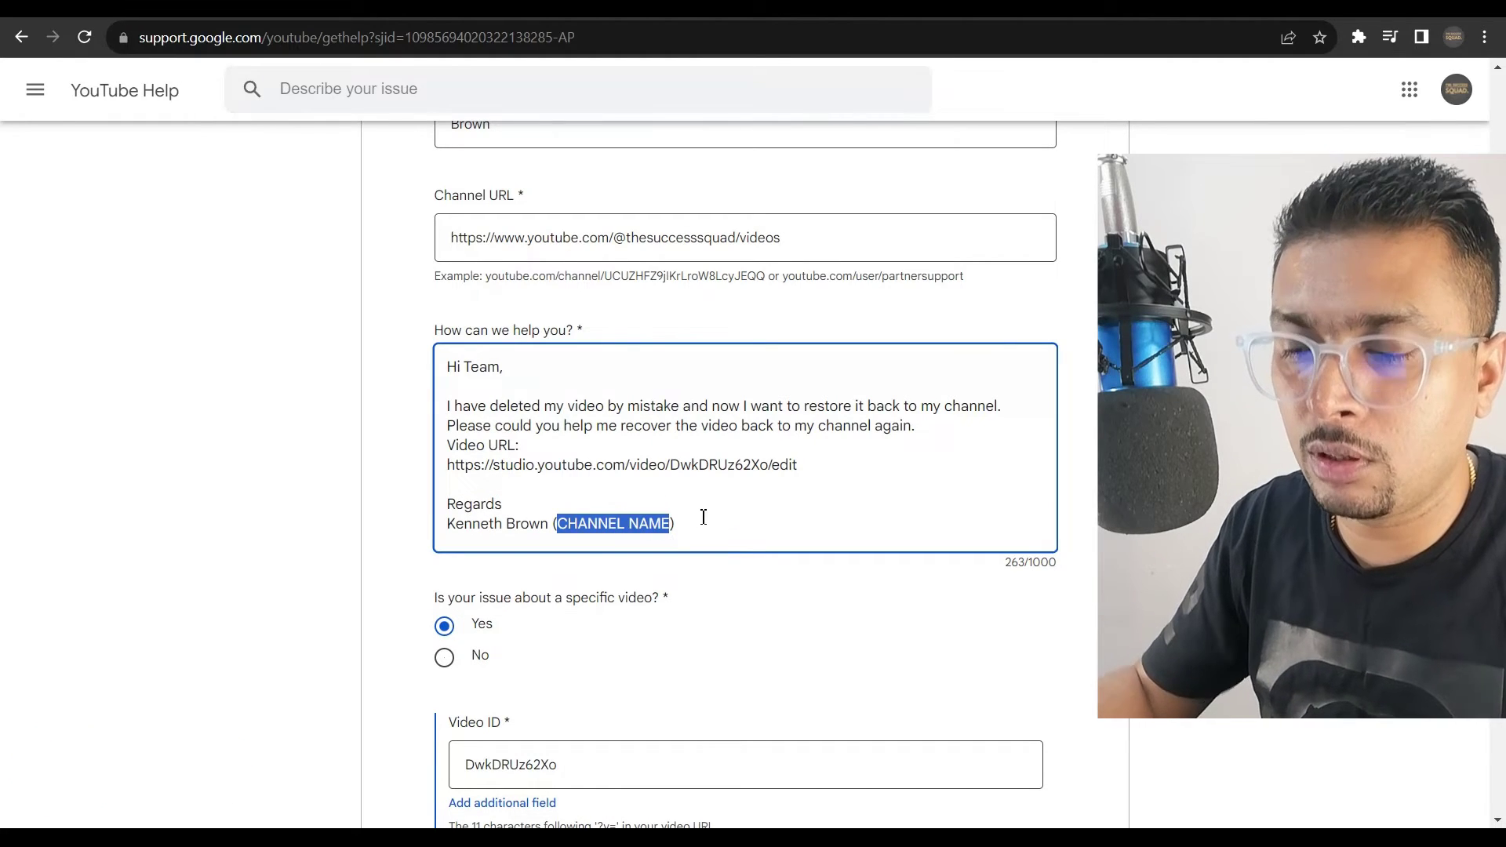
pyautogui.write('thesuccesssquad')
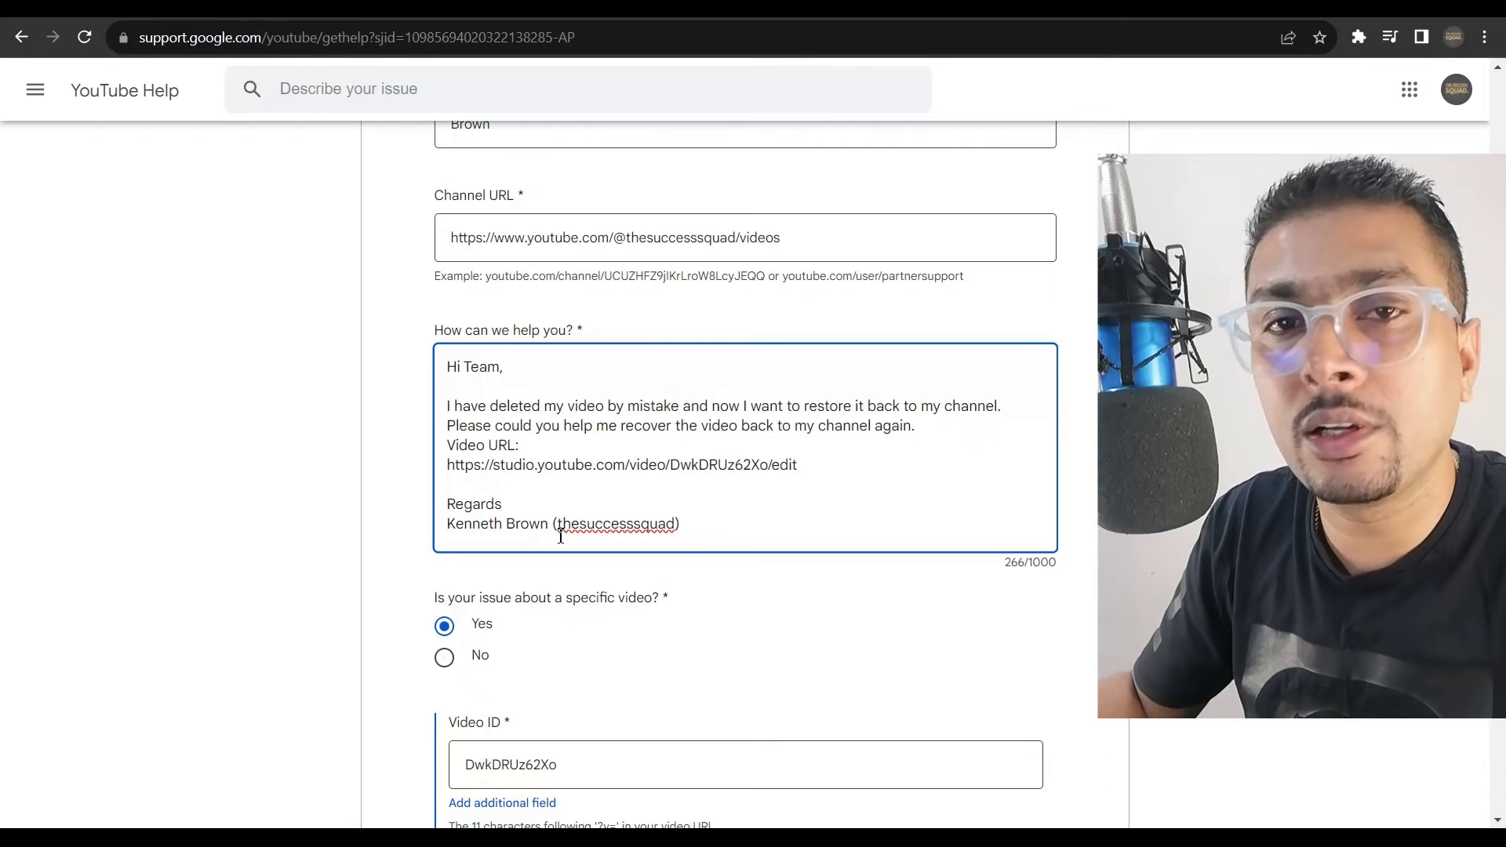
pyautogui.moveTo(561, 535); pyautogui.dragTo(682, 525)
pyautogui.scroll(-1, 773, 530)
pyautogui.scroll(-3, 767, 545)
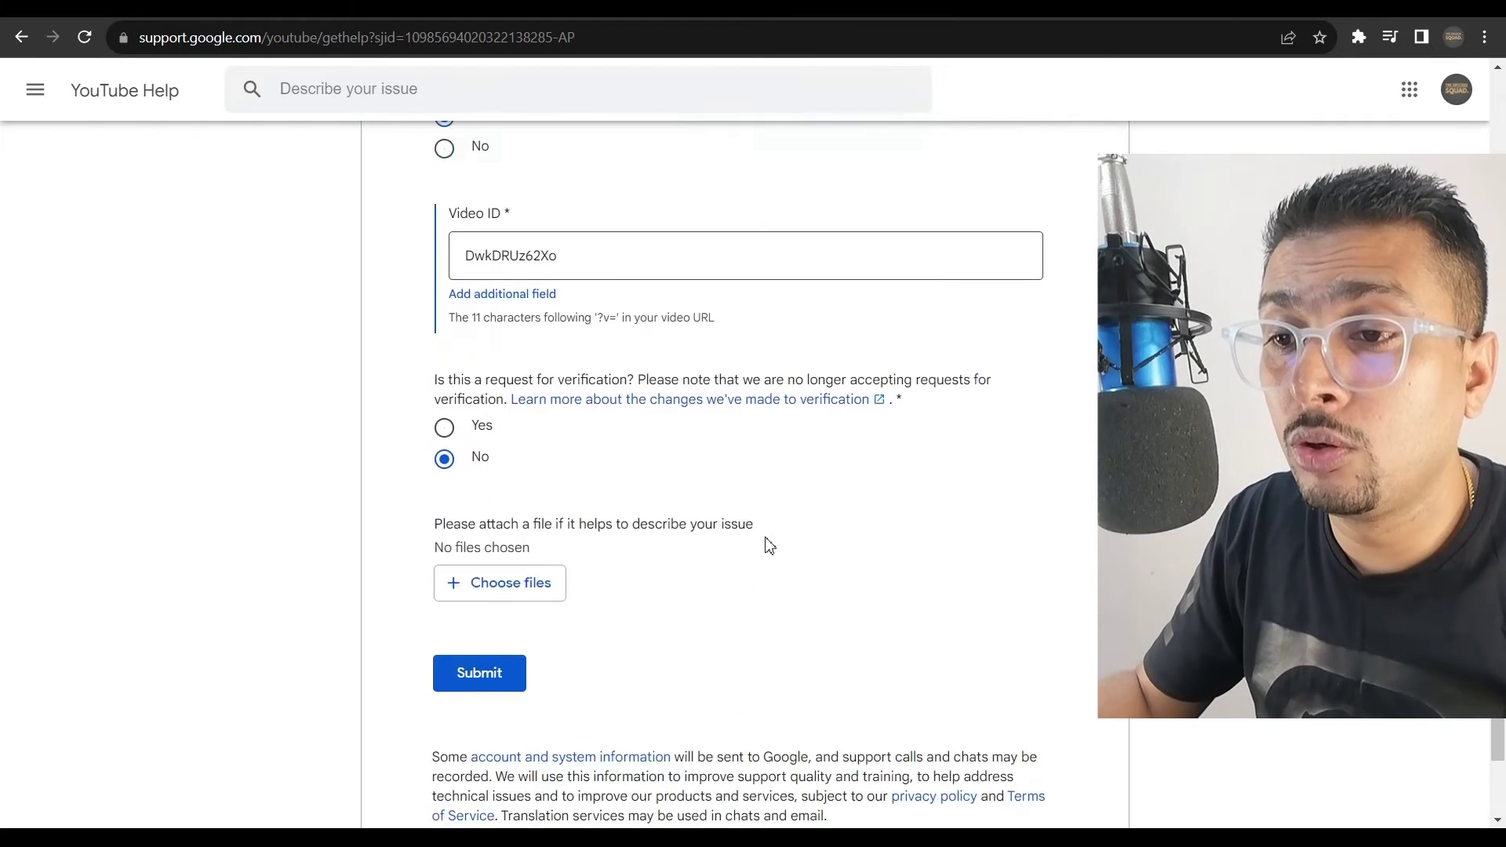
pyautogui.scroll(3, 764, 545)
pyautogui.scroll(3, 756, 549)
pyautogui.scroll(1, 623, 490)
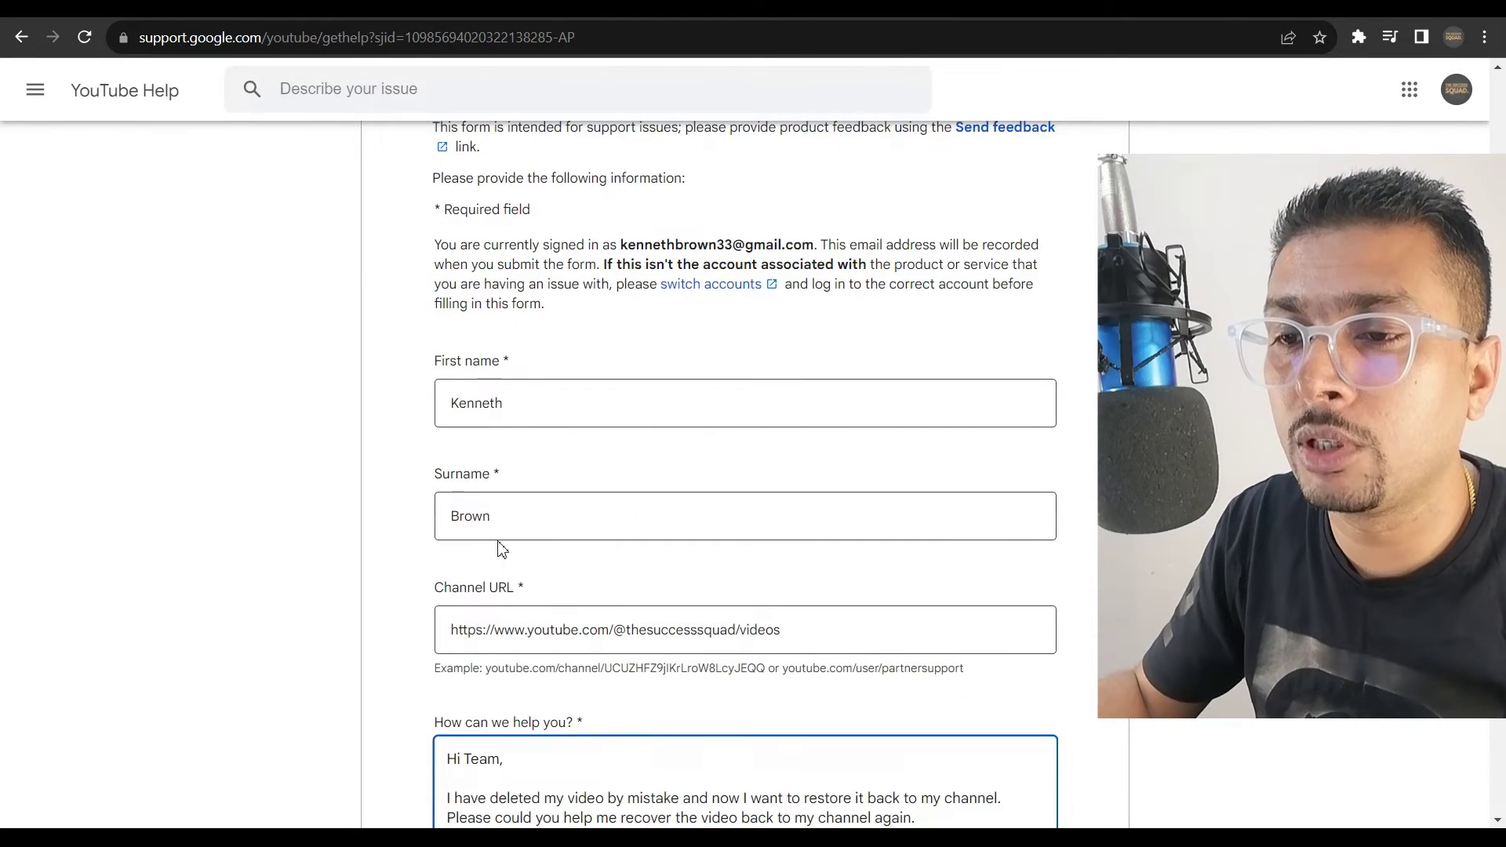
pyautogui.scroll(-2, 502, 548)
pyautogui.scroll(-2, 780, 452)
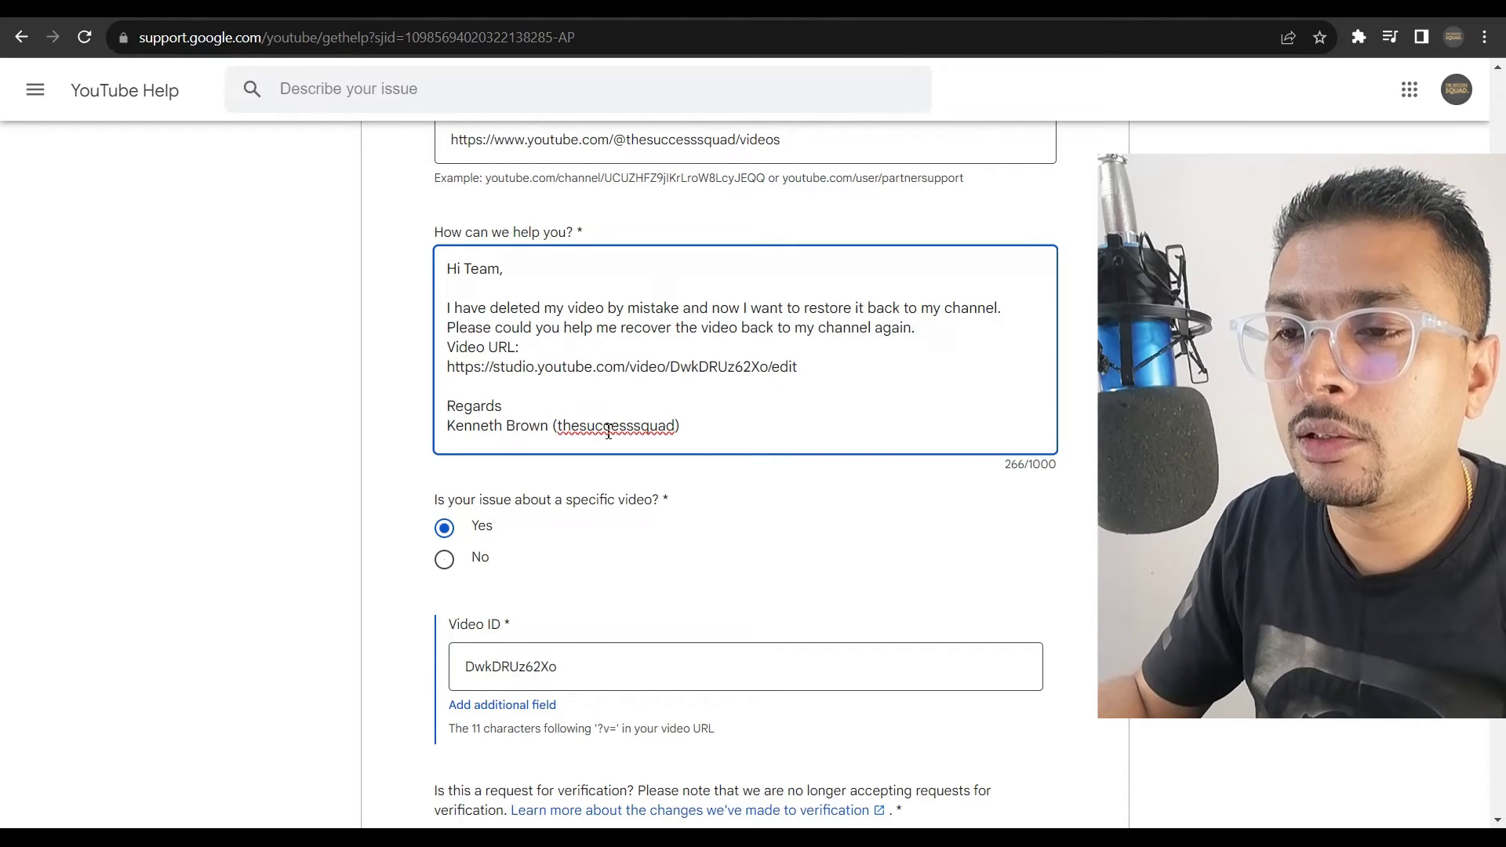
pyautogui.scroll(-2, 688, 436)
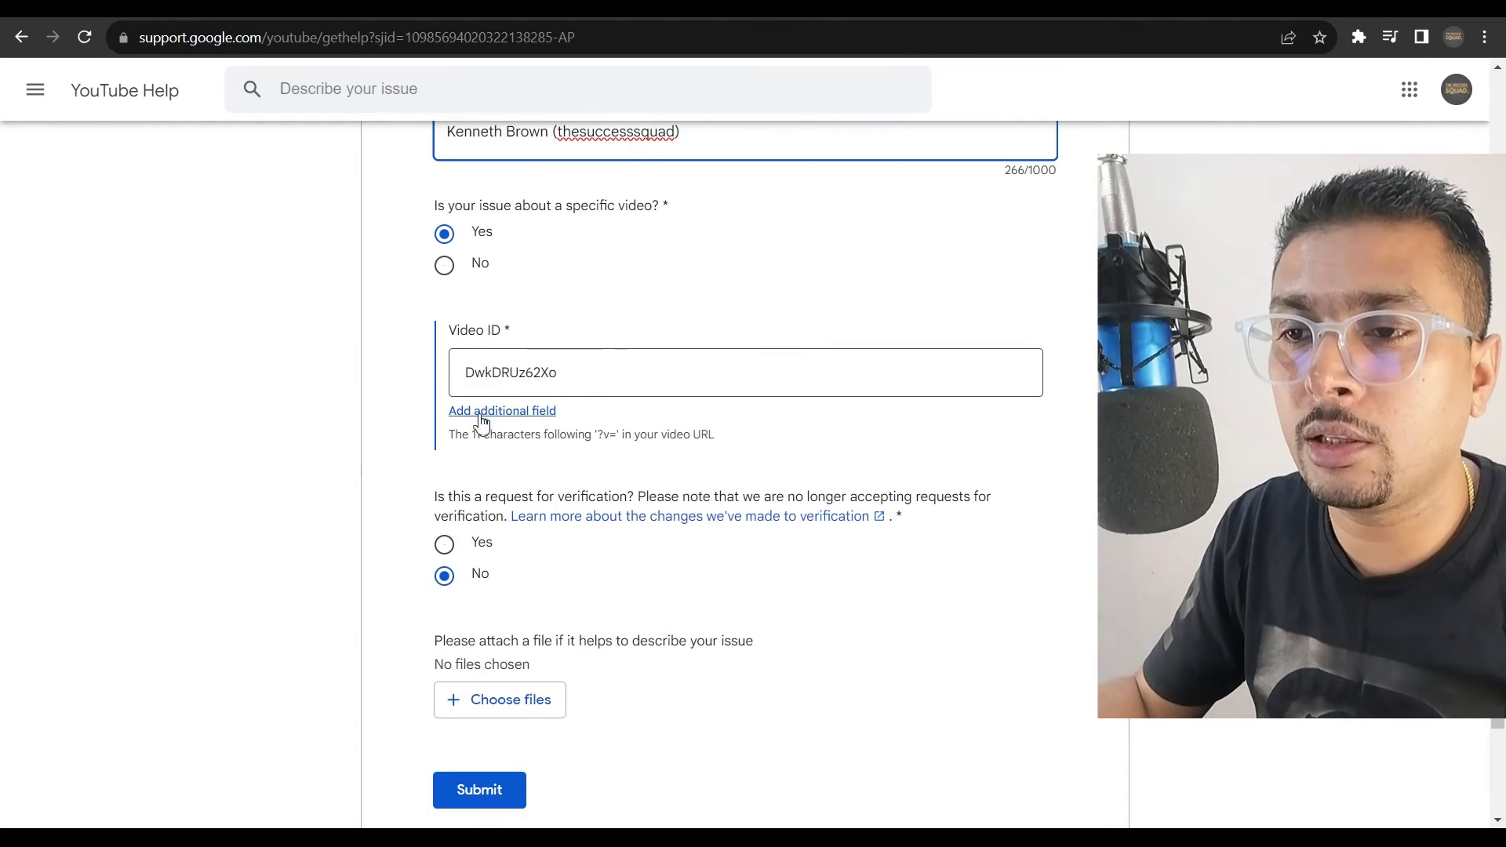
pyautogui.scroll(-2, 568, 417)
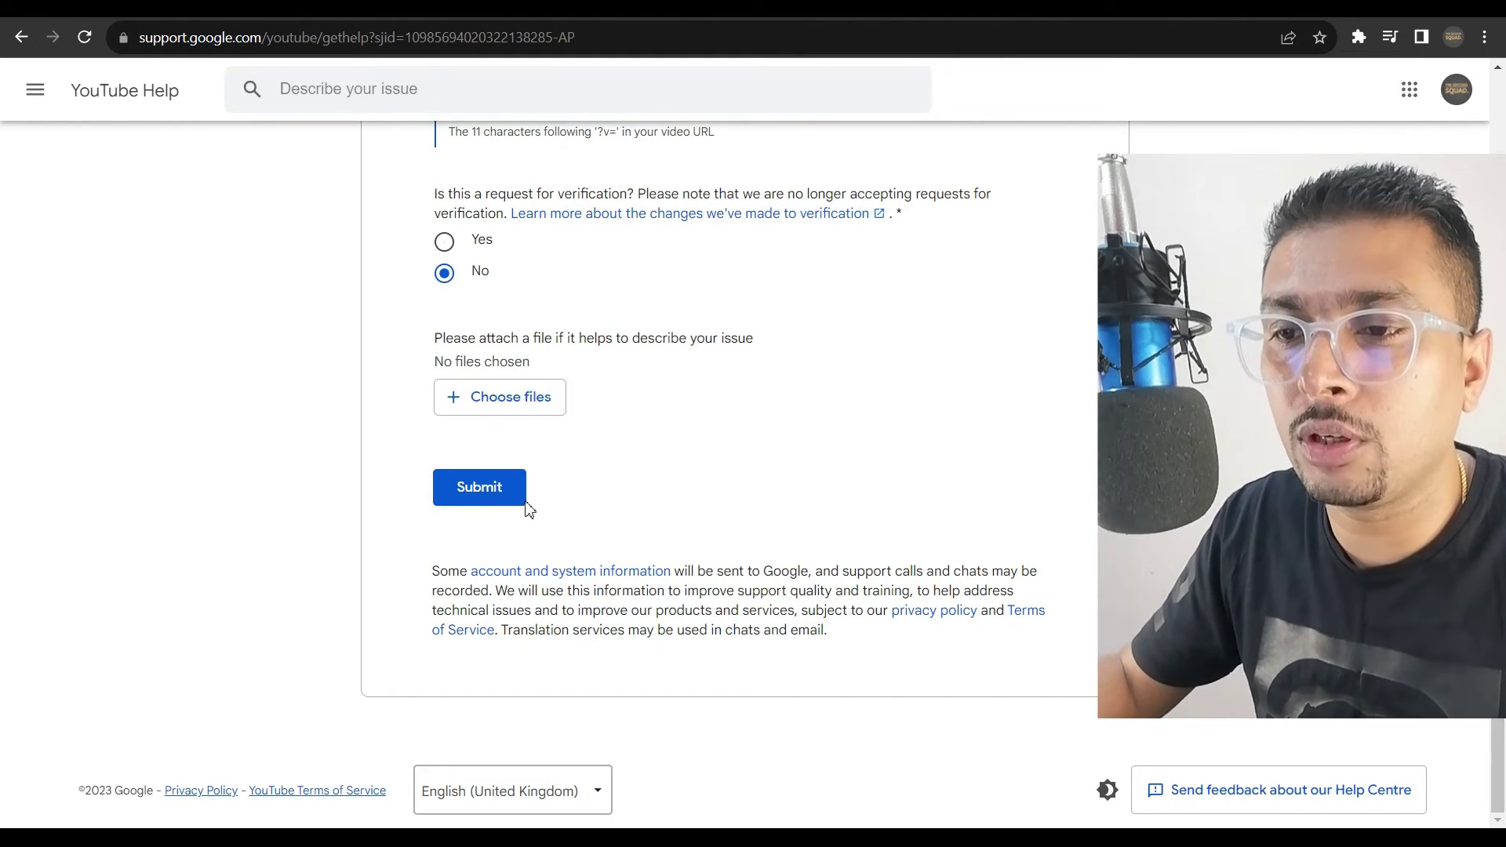
# Submit the Contact Us support request form
pyautogui.click(501, 495)
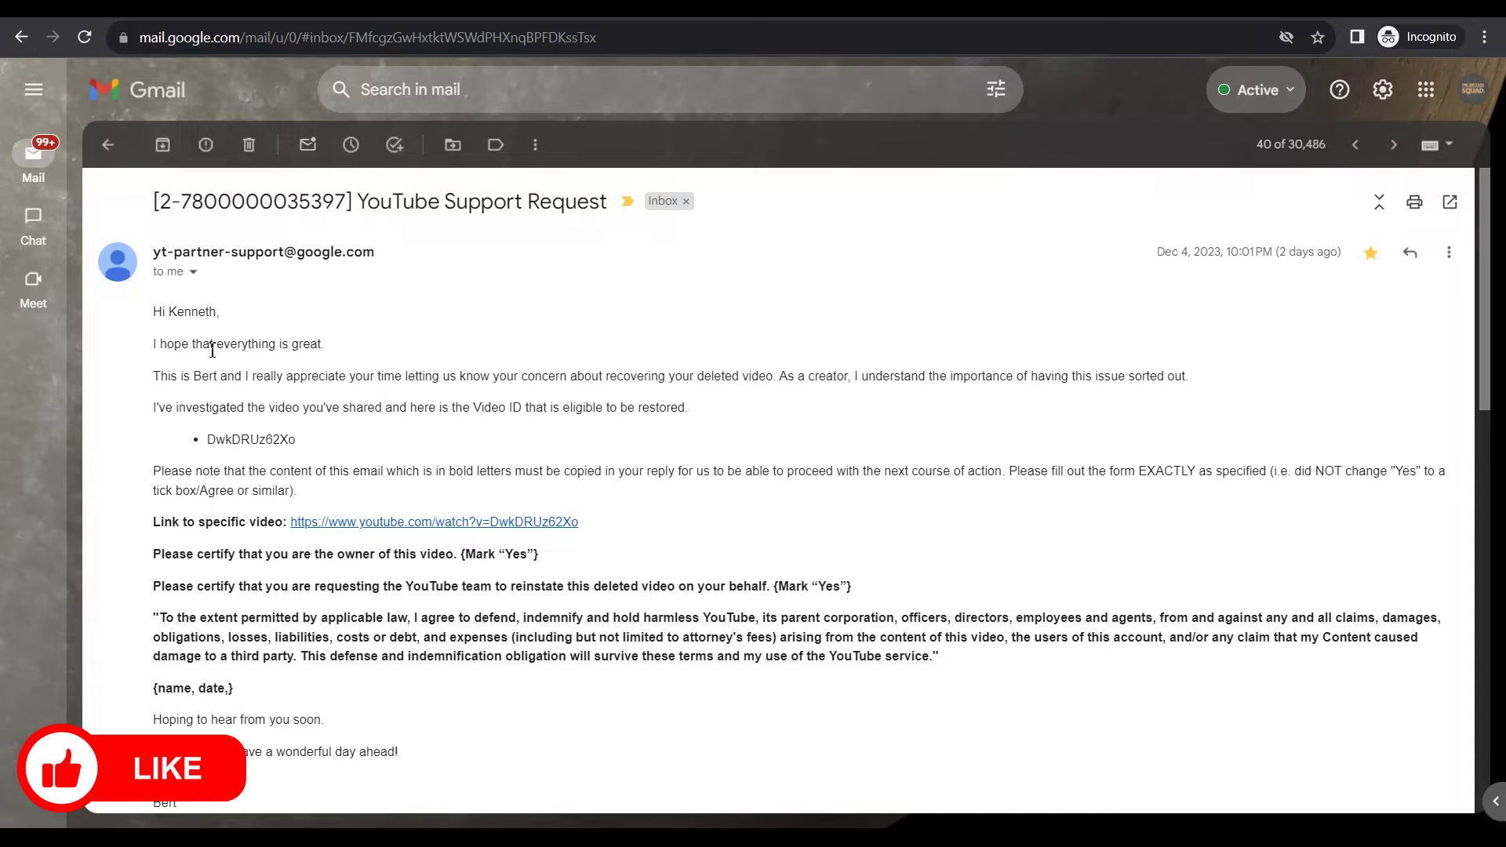
pyautogui.scroll(-2, 323, 463)
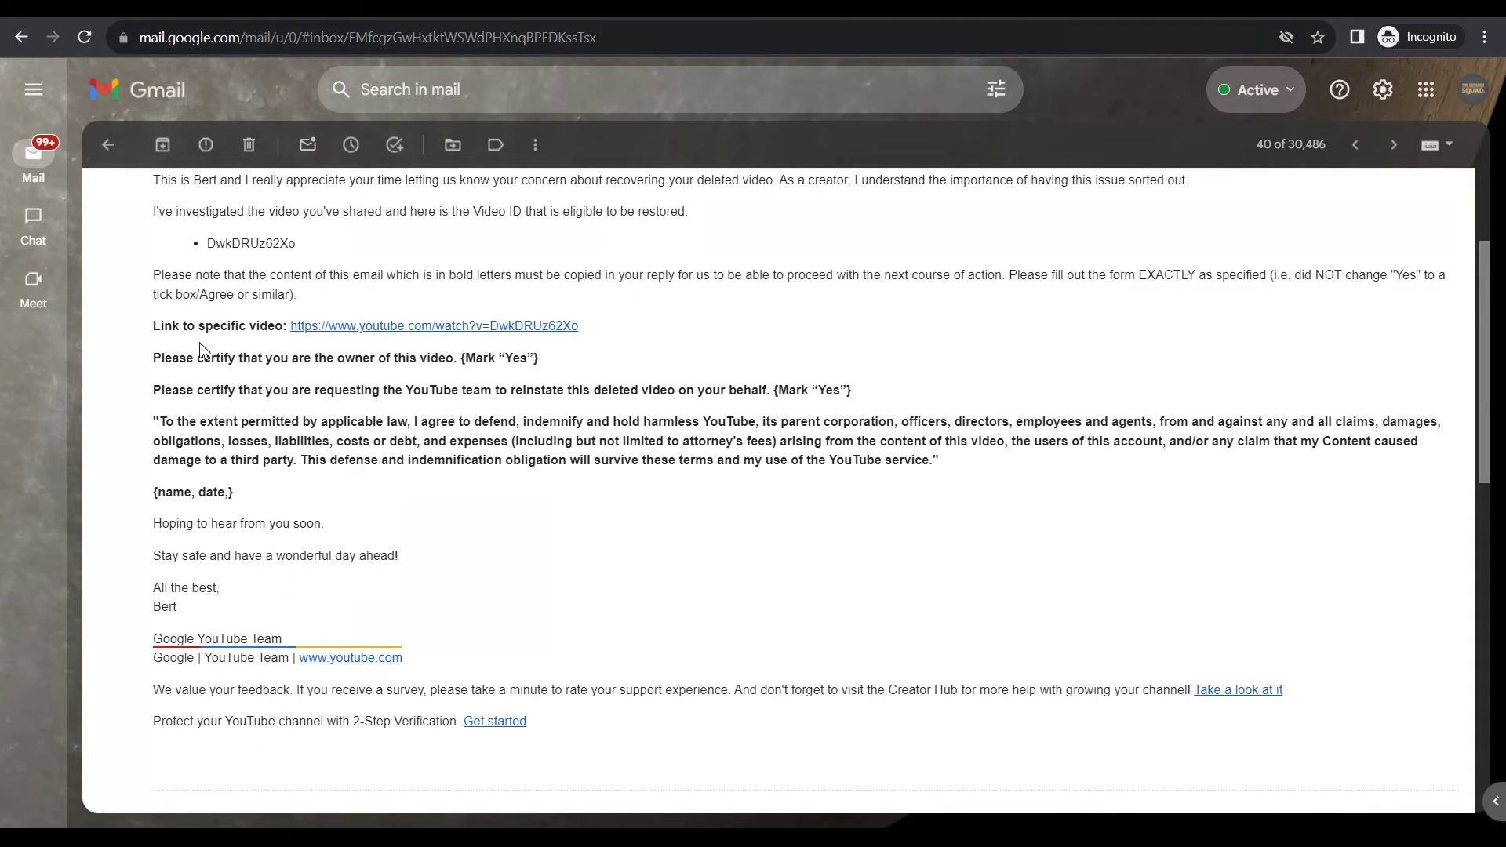
# Select the bold text from 'Link to specific video' through '{name, date,}'
pyautogui.moveTo(153, 326); pyautogui.dragTo(238, 498)
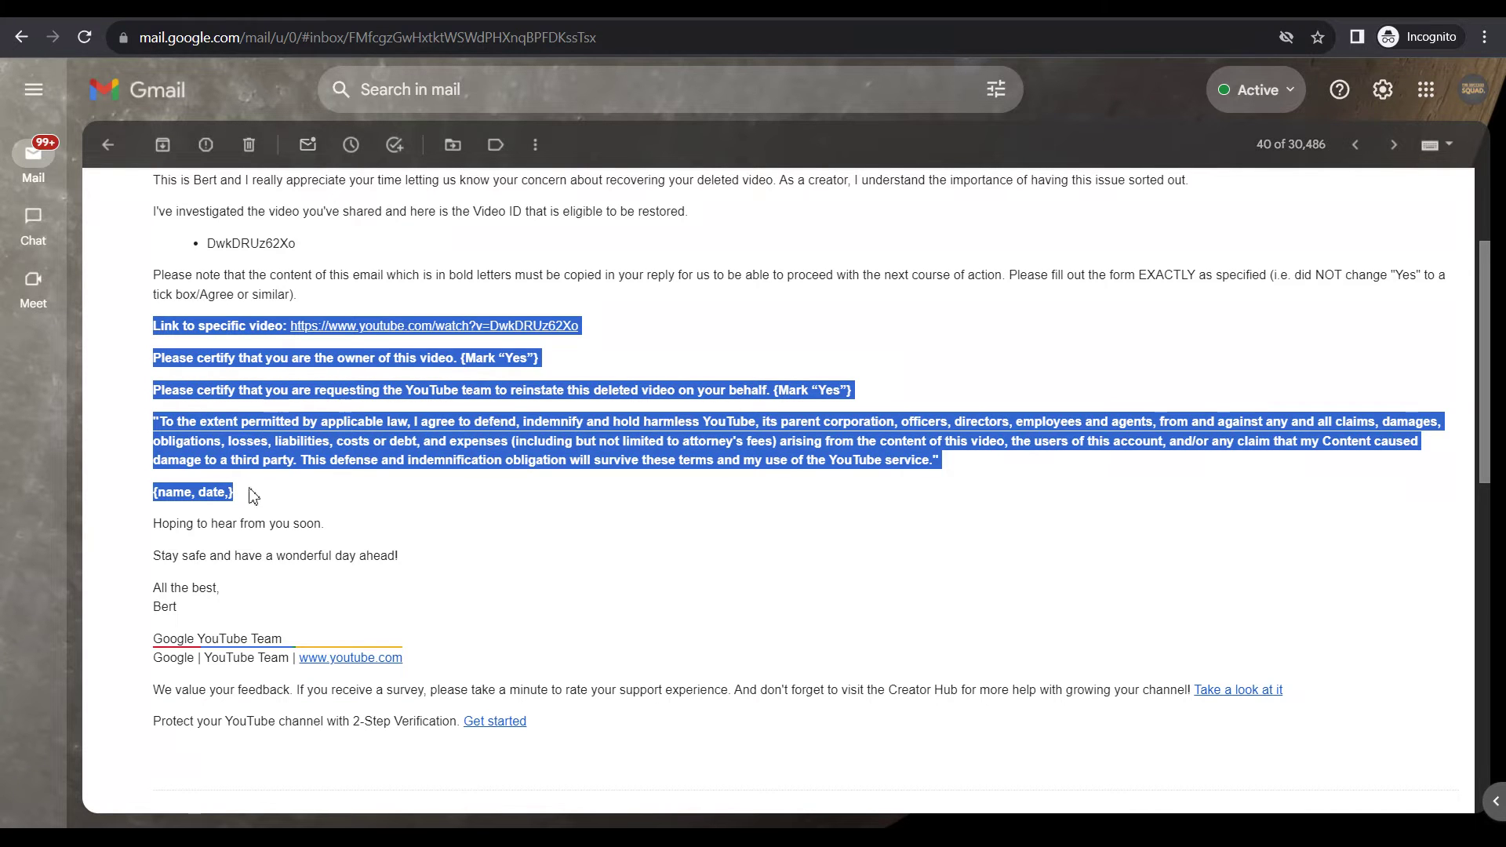
pyautogui.scroll(2, 1254, 319)
# Reply to Bert with the pasted certification text and mark the first certification {Yes}
pyautogui.click(1410, 256)
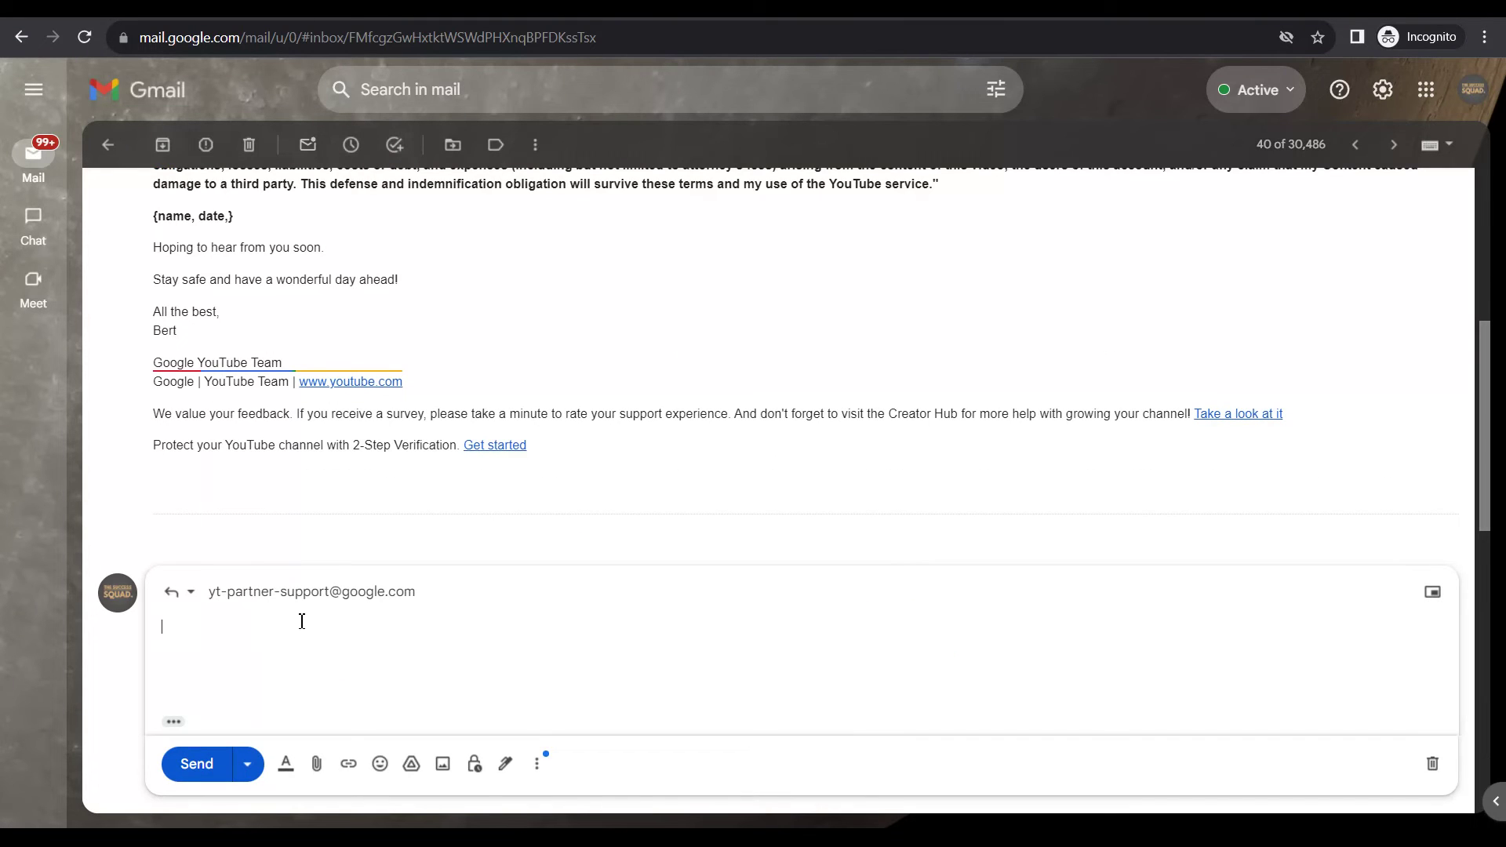
pyautogui.write('Hi Bert,')
pyautogui.press('Return')
pyautogui.press('Return')
pyautogui.write('Link to specific video: https://www.youtube.com/watch?v=DwkDRUz62Xo Please certify that you are the owner of this video. {Mark “Yes”} Please certify that you are requesting the YouTube team to reinstate this deleted video on your behalf. {Mark “Yes”} “To the extent permitted by applicable law, I agree to defend, indemnify and hold harmless YouTube, its parent corporation, officers, directors, employees and agents, from and against any and all claims, damages, obligations, losses, liabilities, costs or debt, and expenses (including but not limited to attorney’s fees) arising from the content of this video, the users of this account, and/or any claim that my Content caused damage to a third party. This defense and indemnification obligation will survive these terms and my use of the YouTube service.” {name, date,}')
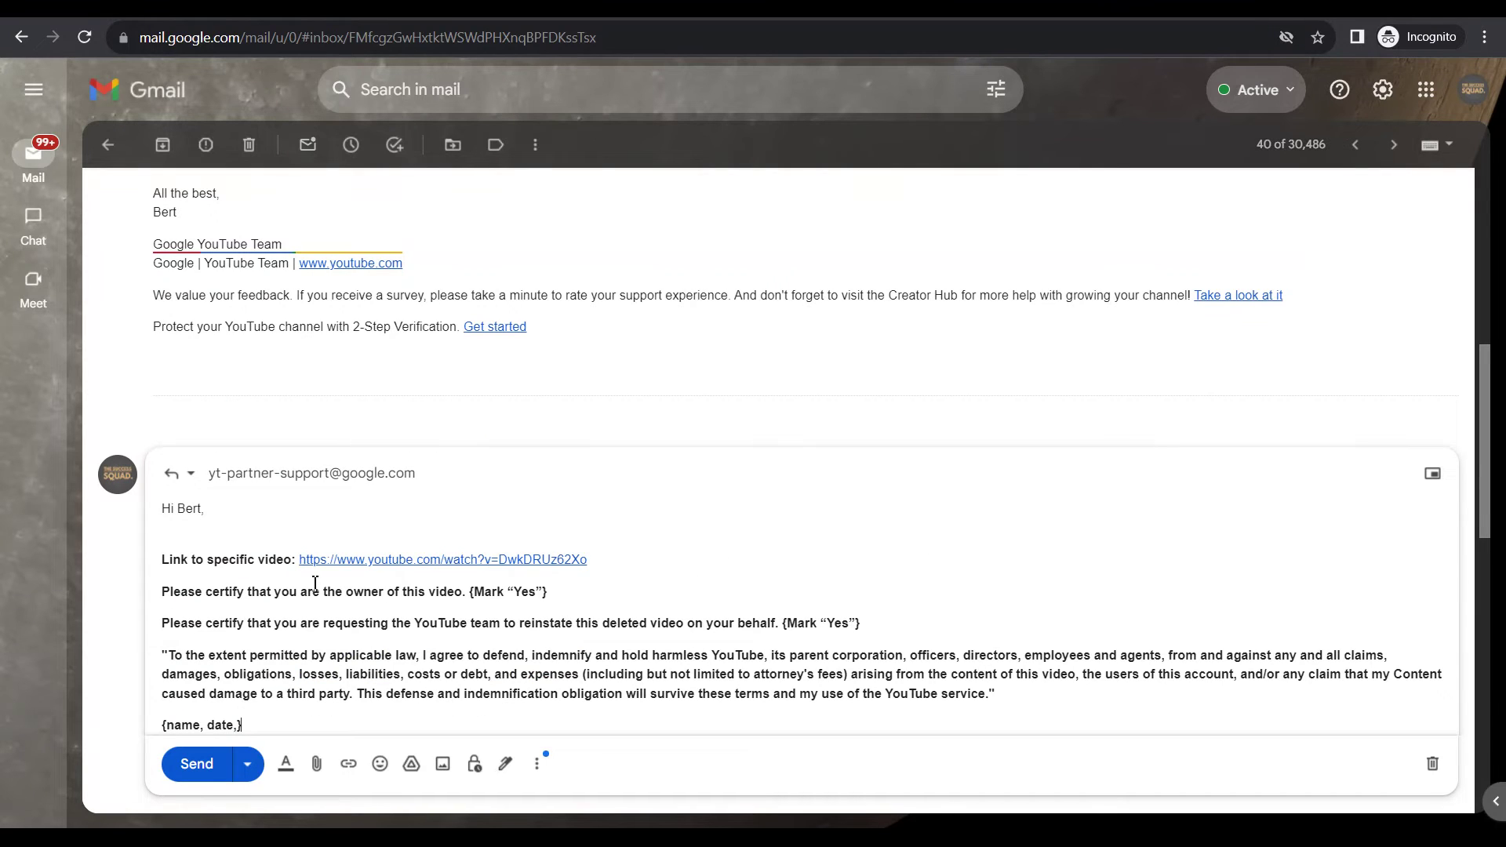
pyautogui.moveTo(472, 592); pyautogui.dragTo(517, 601)
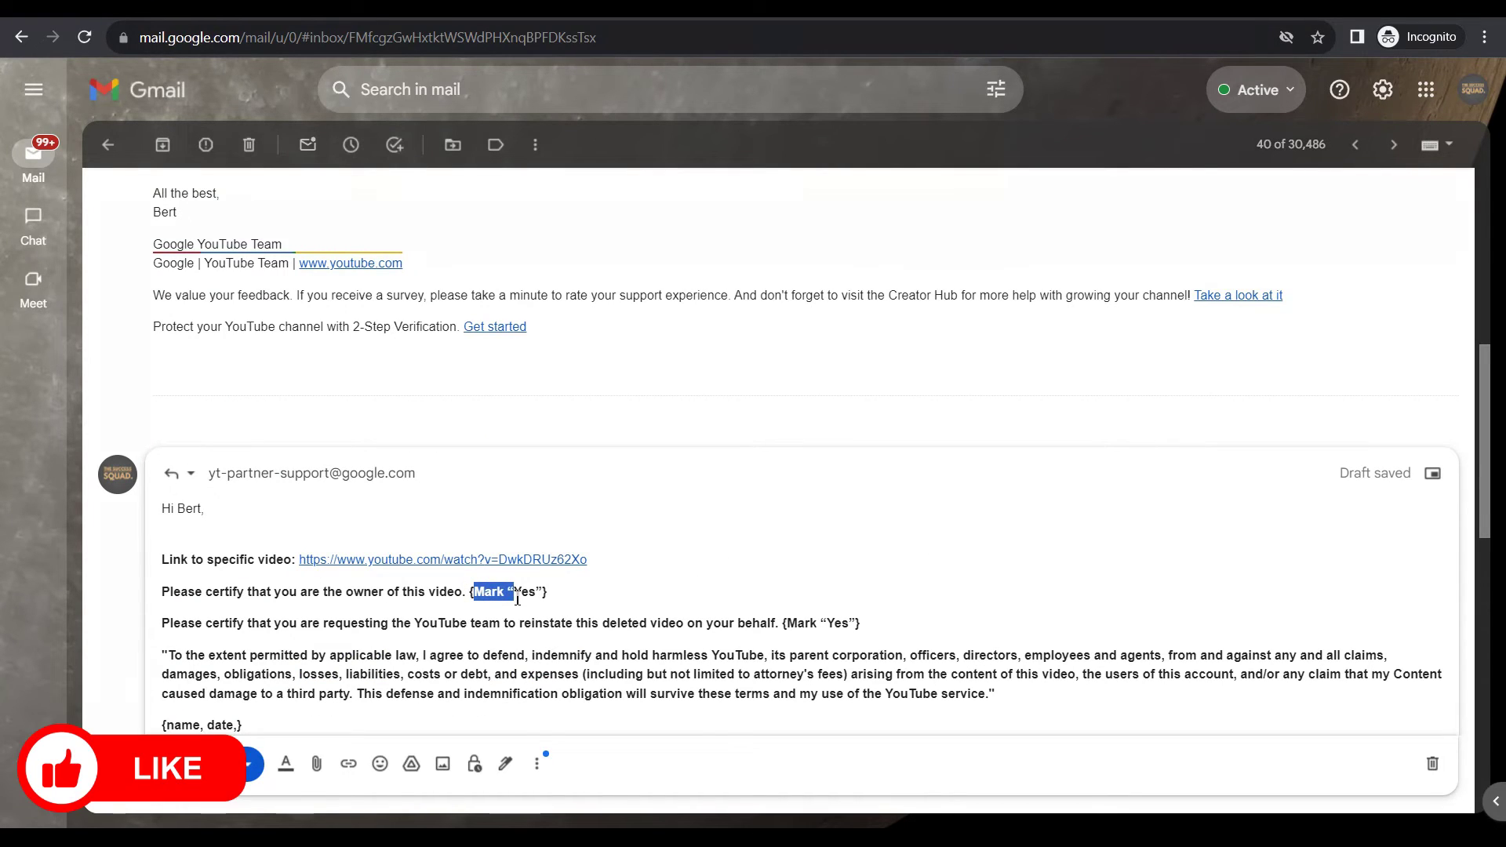
pyautogui.press('BackSpace')
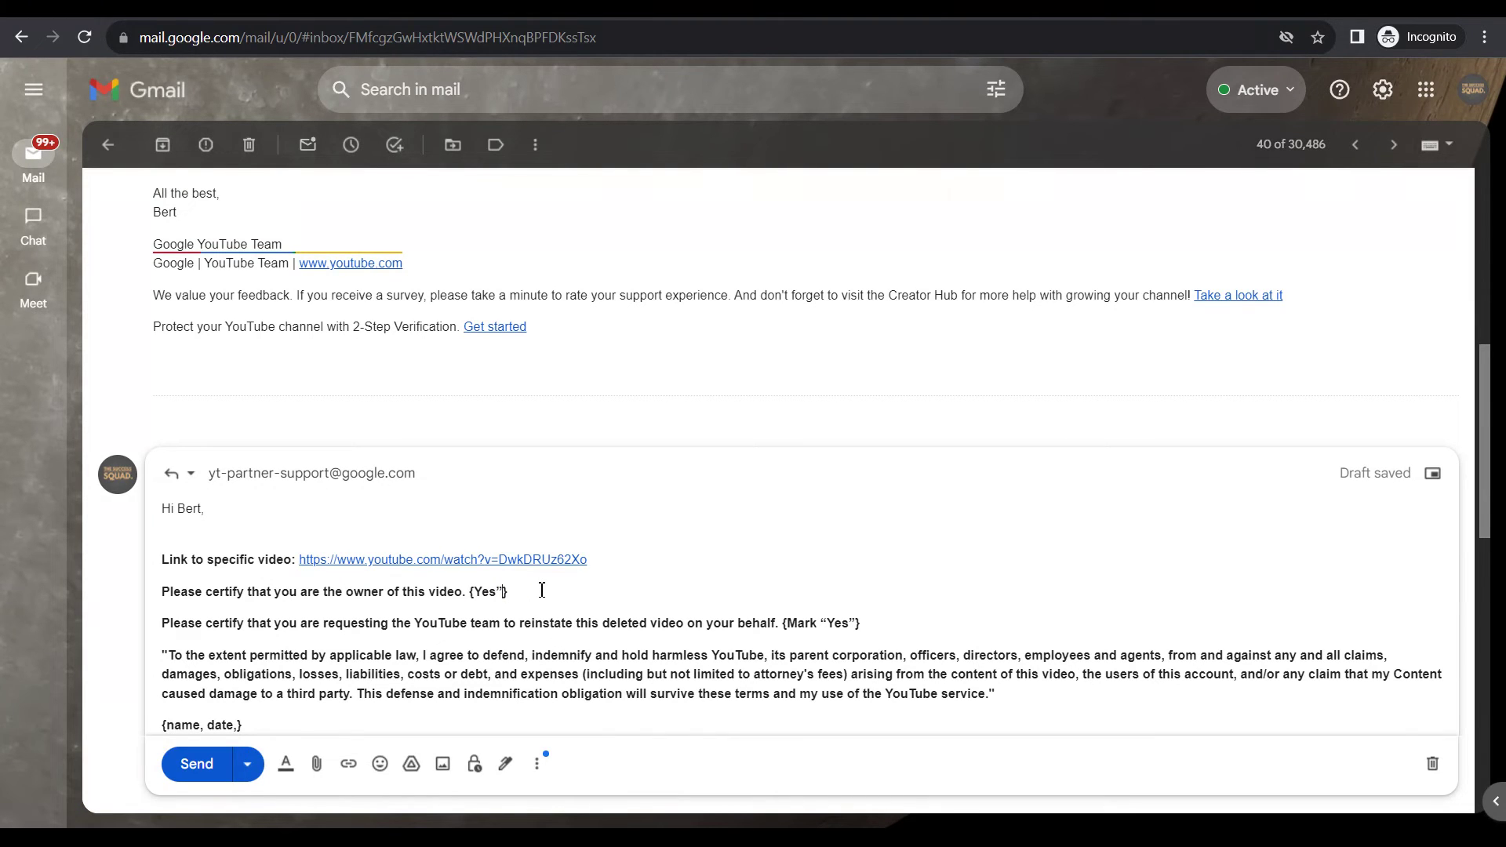
pyautogui.press('BackSpace')
# Remove the 'Mark' wording and stray quotes so the second certification reads {Yes}
pyautogui.press('BackSpace')
pyautogui.press('BackSpace')
pyautogui.press('BackSpace')
pyautogui.press('BackSpace')
pyautogui.press('BackSpace')
pyautogui.press('BackSpace')
pyautogui.press('BackSpace')
pyautogui.hotkey('ctrl', 'z')
pyautogui.moveTo(829, 620); pyautogui.dragTo(784, 623)
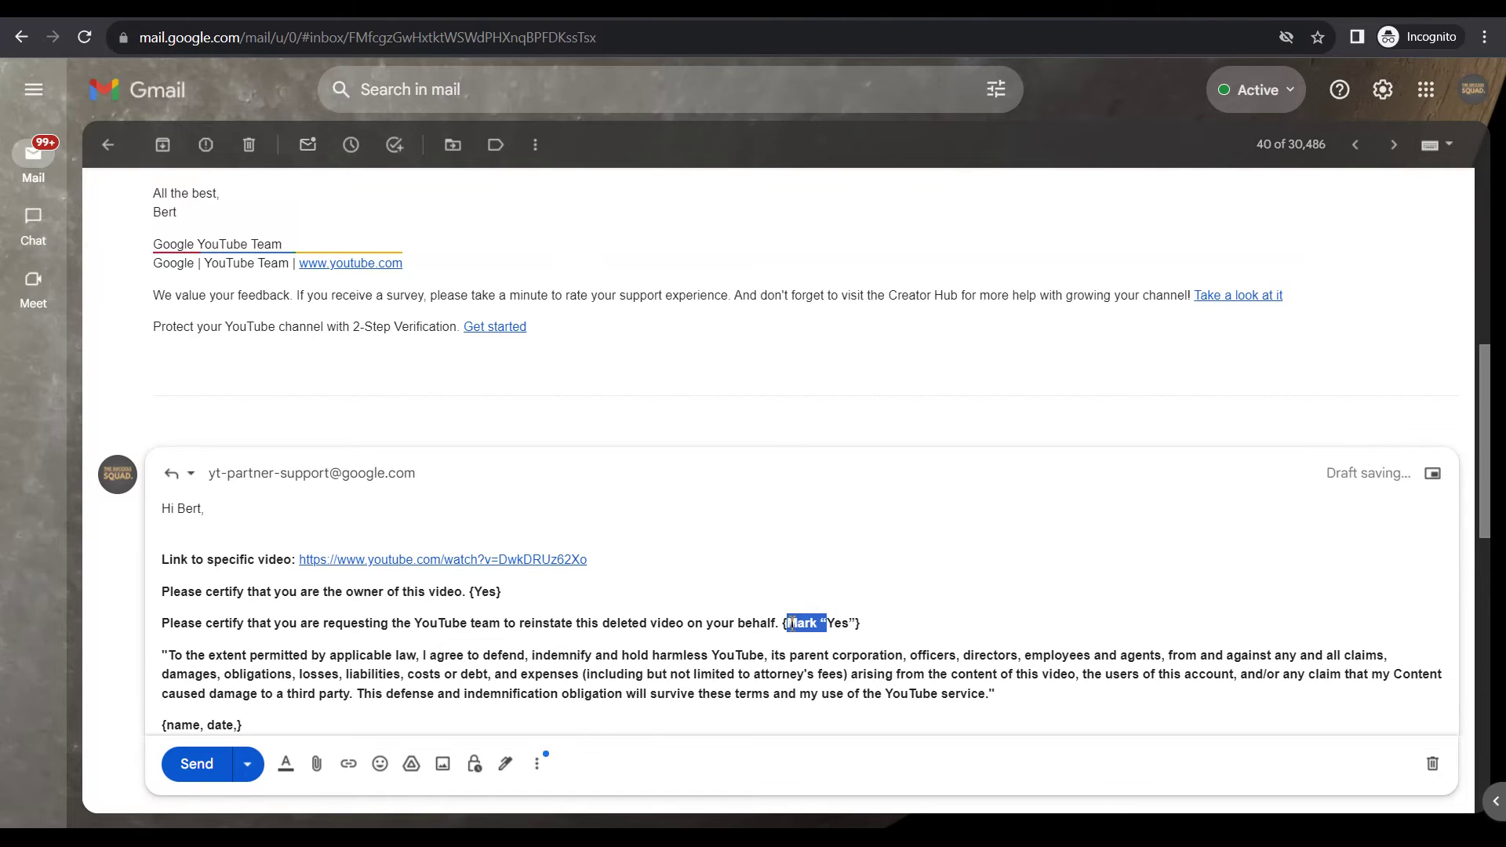
pyautogui.press('BackSpace')
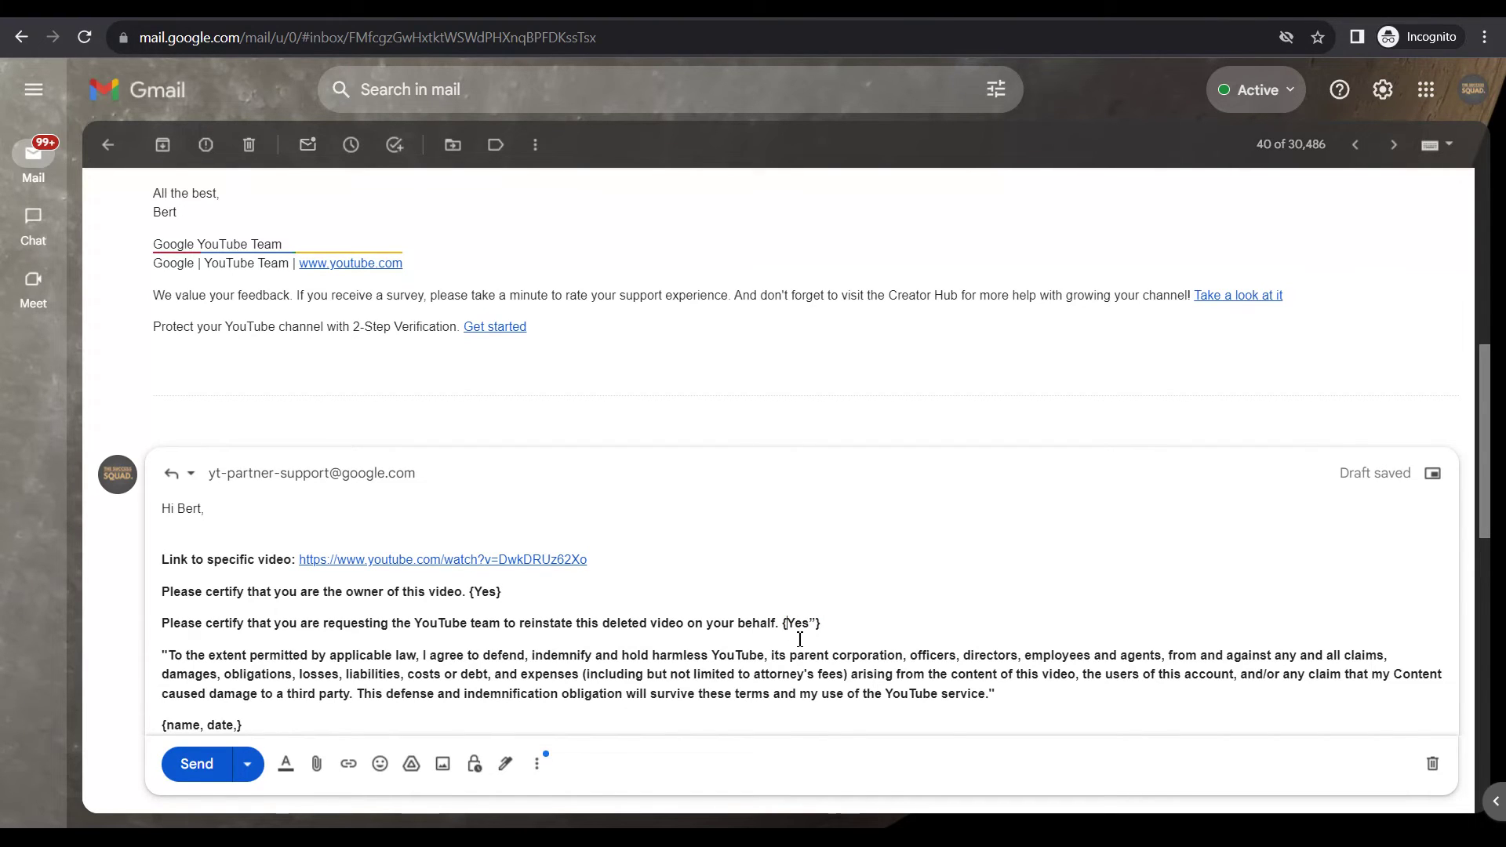
pyautogui.moveTo(814, 623); pyautogui.dragTo(807, 623)
# Erase the stray quotes and {name, date,} placeholder, then start a new line for the date
pyautogui.press('BackSpace')
pyautogui.moveTo(247, 726); pyautogui.dragTo(165, 726)
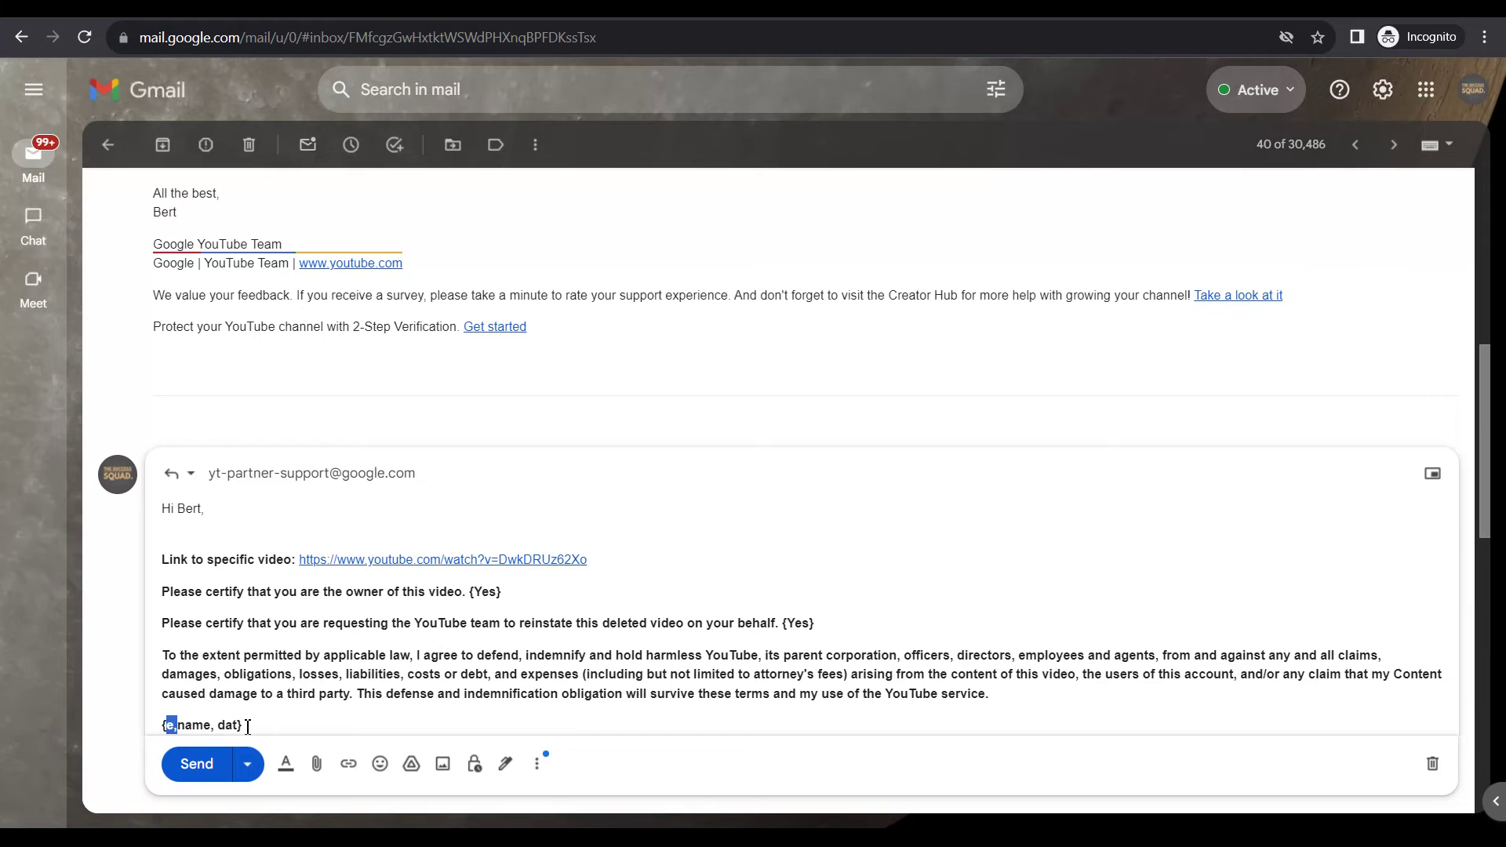
pyautogui.tripleClick(247, 726)
pyautogui.click(258, 728)
pyautogui.press('BackSpace')
pyautogui.press('BackSpace')
pyautogui.press('BackSpace')
pyautogui.press('BackSpace')
pyautogui.press('BackSpace')
pyautogui.press('BackSpace')
pyautogui.press('BackSpace')
pyautogui.write('Kenneth Brown')
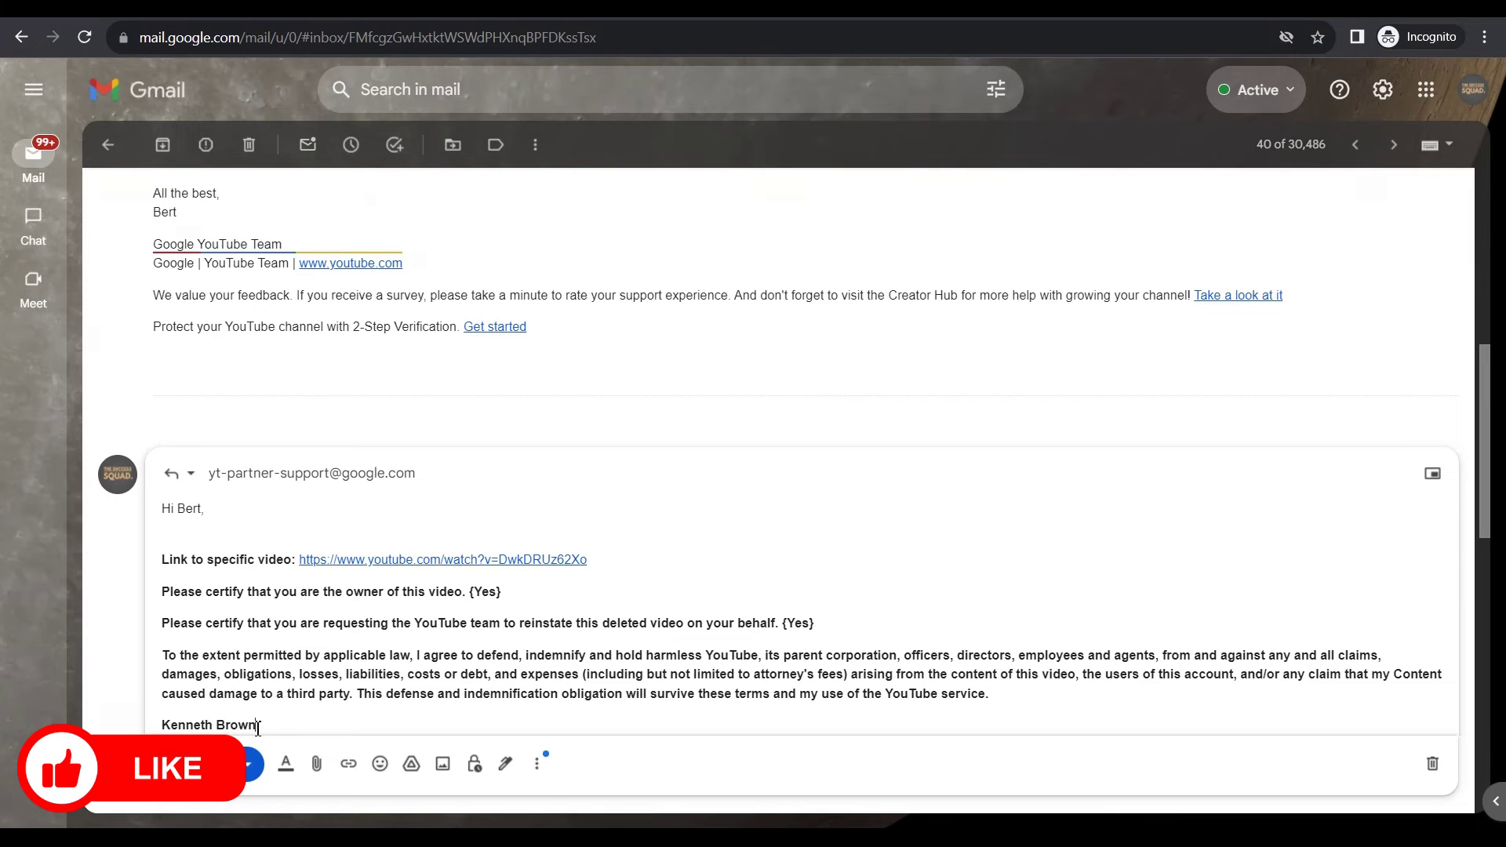
pyautogui.press('Return')
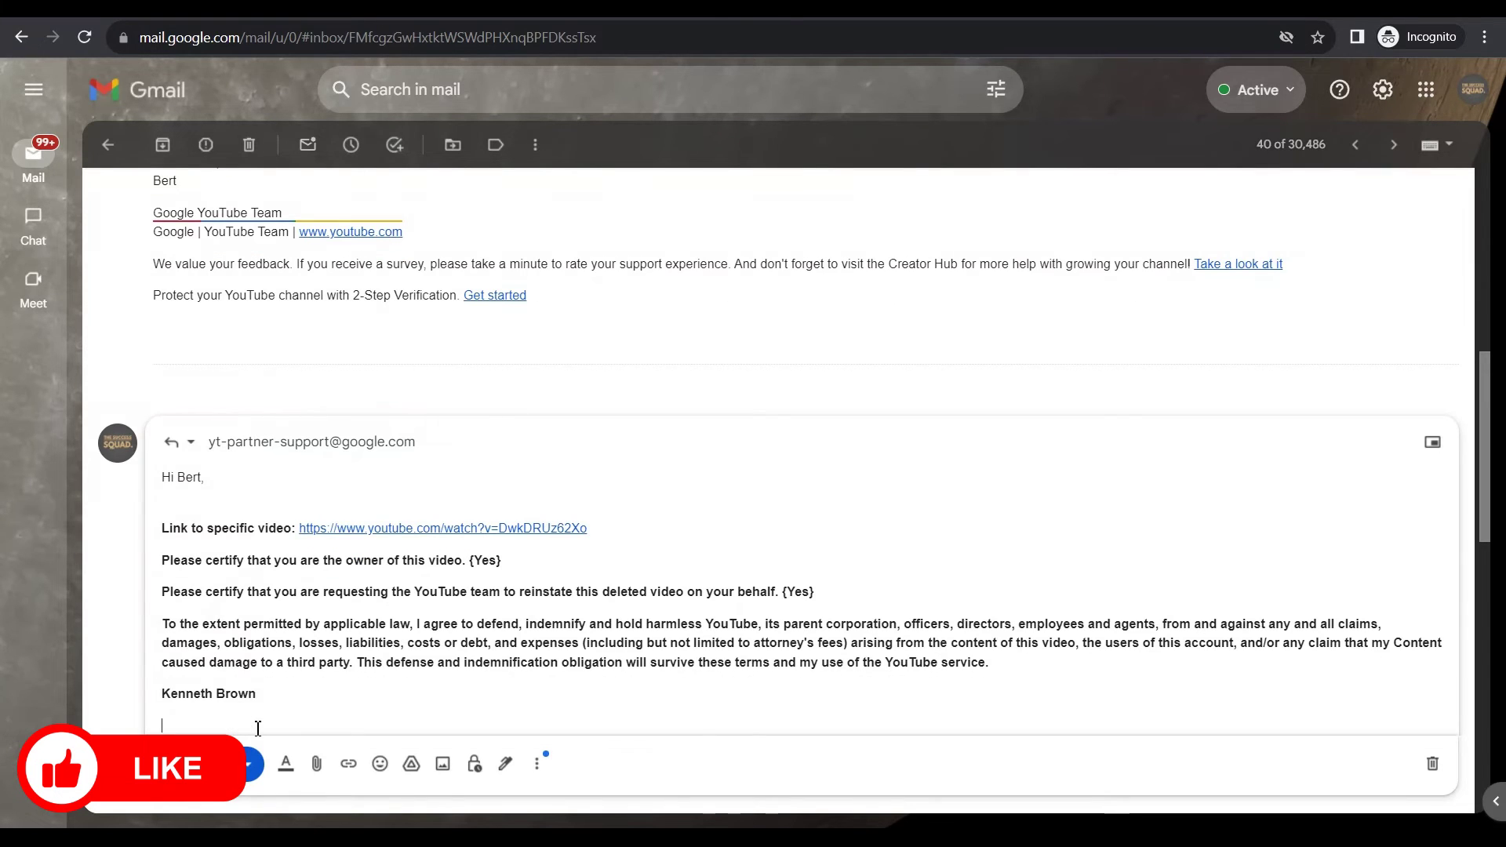
pyautogui.write('06/12/2')
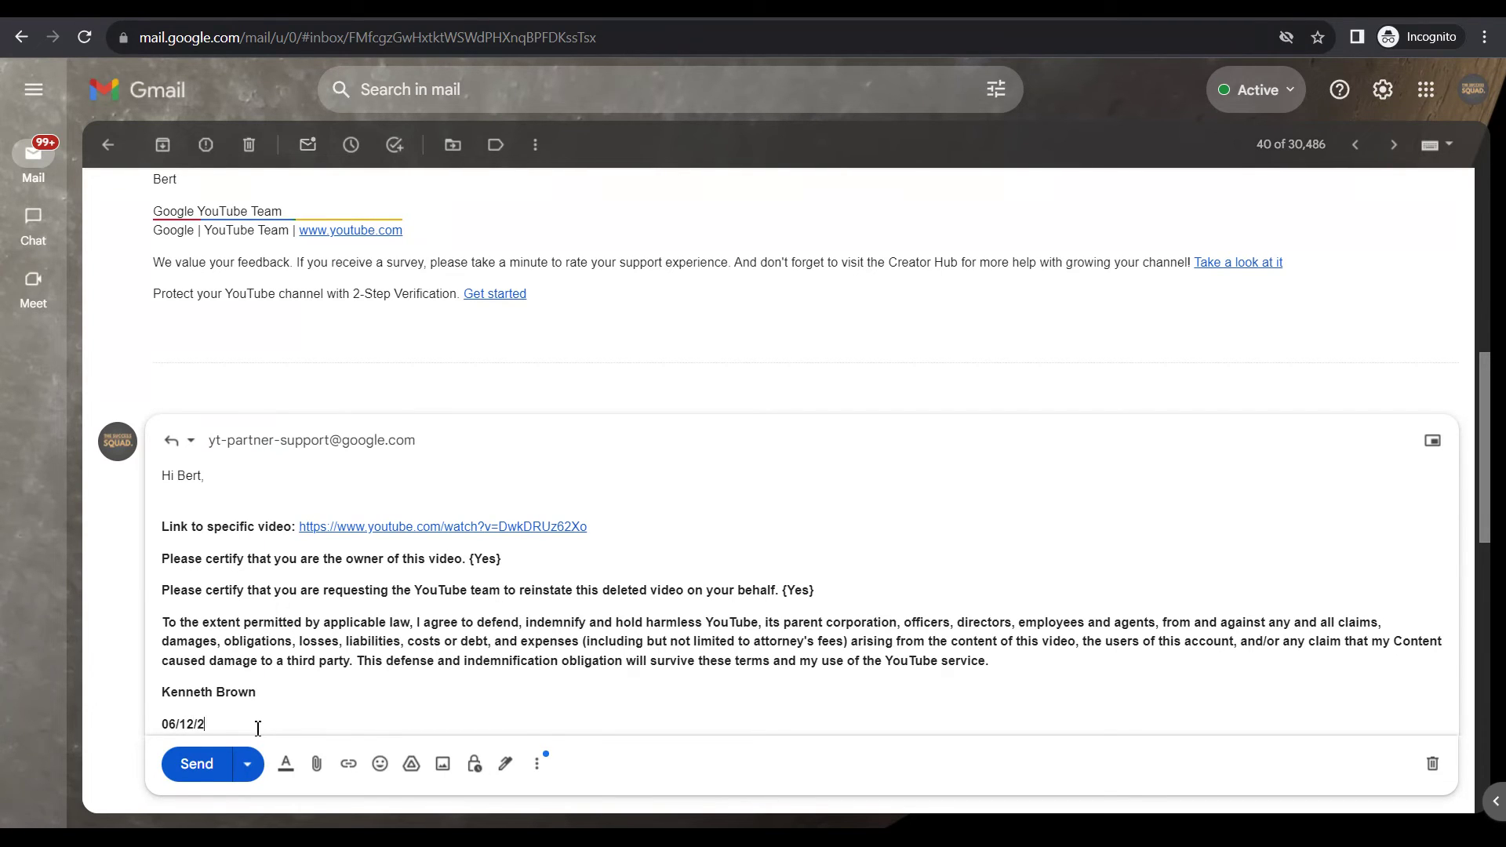
pyautogui.write('3')
pyautogui.scroll(-2, 499, 577)
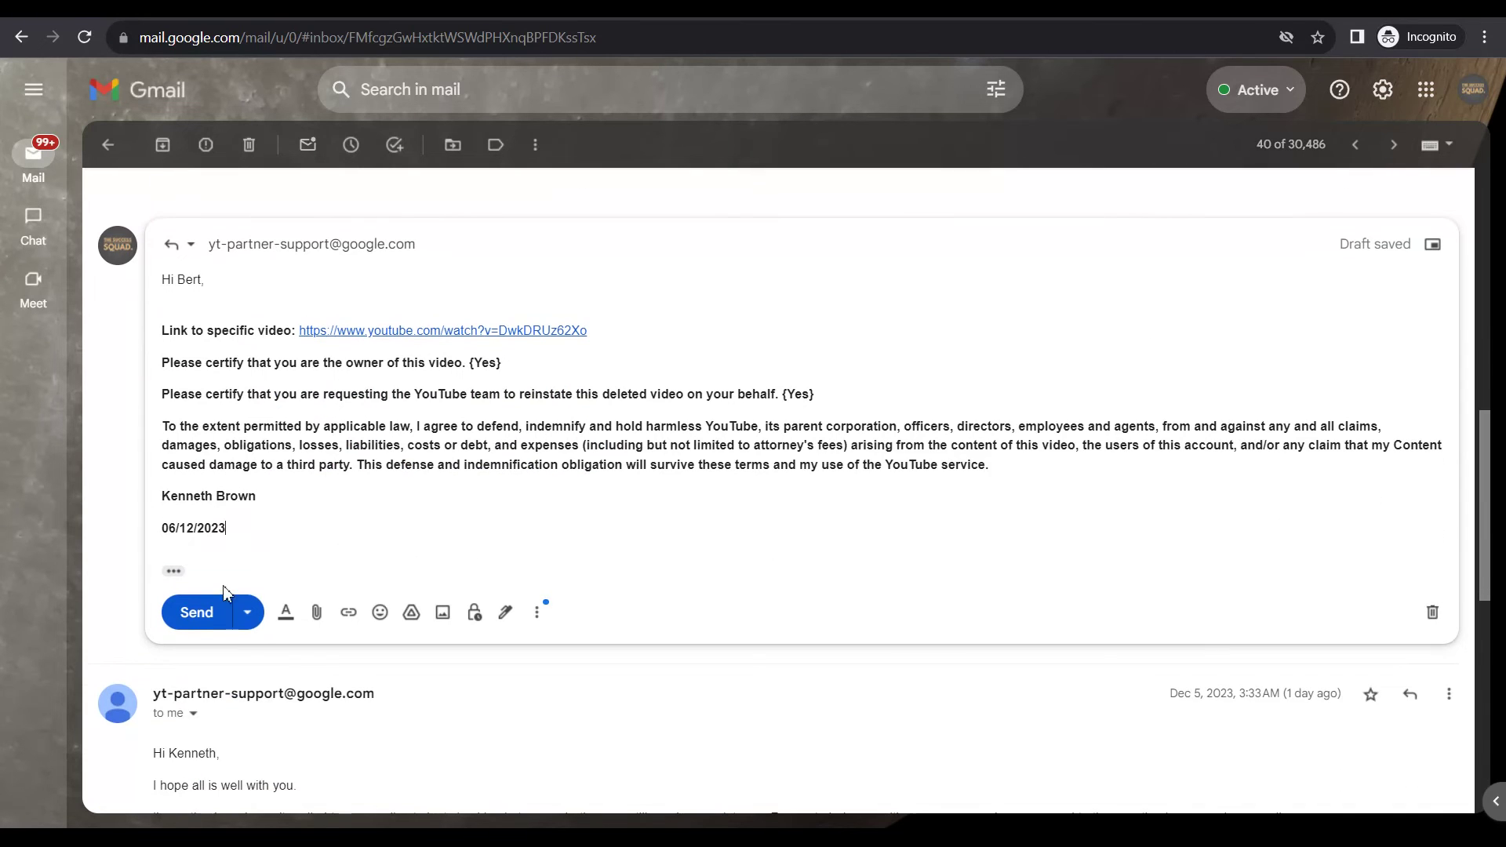
# Send the certification reply to YouTube partner support
pyautogui.click(193, 612)
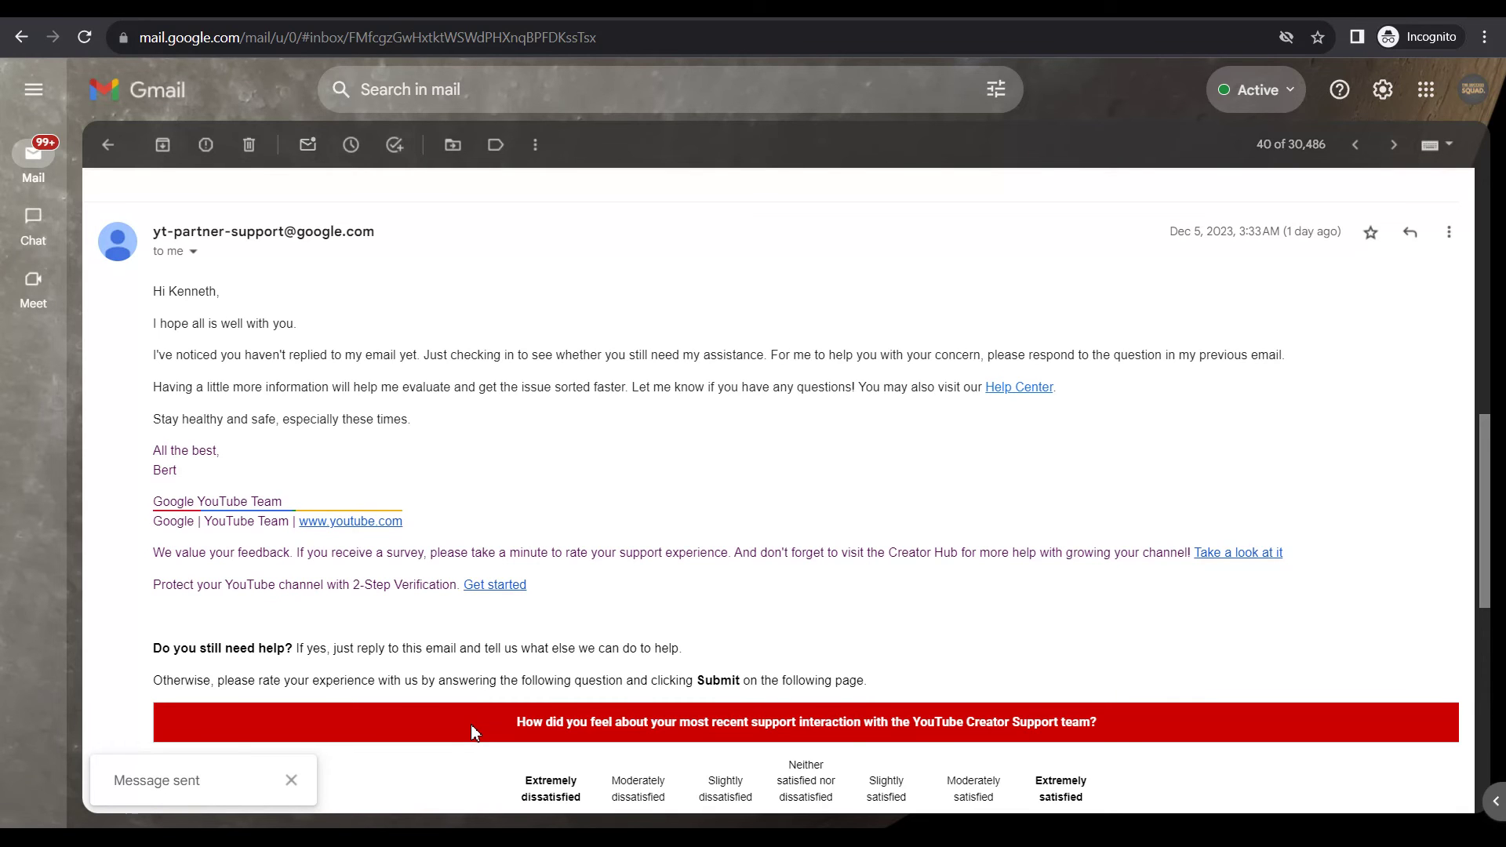
pyautogui.scroll(2, 491, 616)
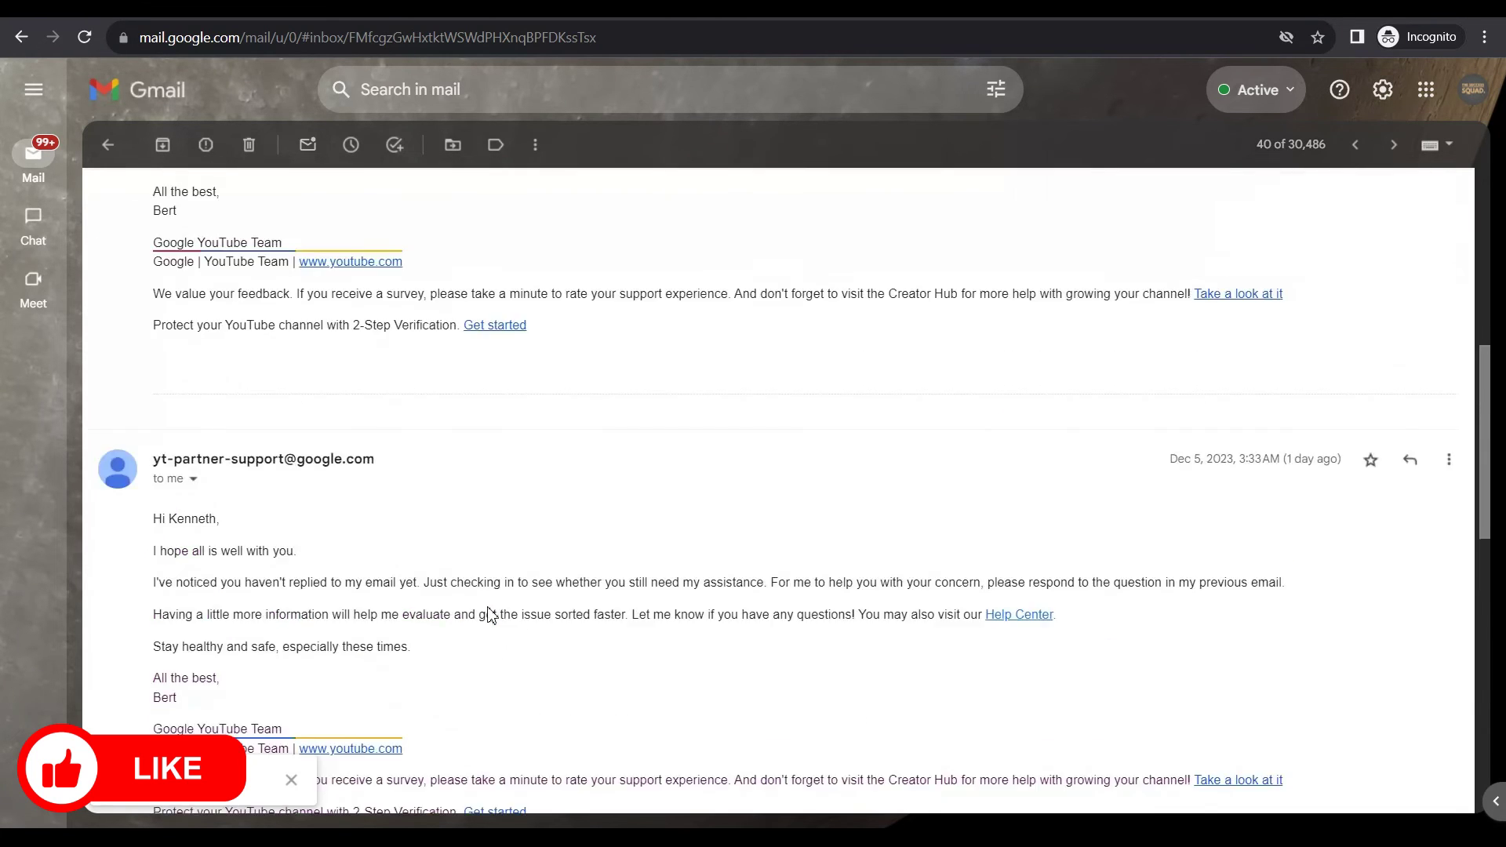
pyautogui.scroll(1, 490, 616)
pyautogui.scroll(3, 491, 615)
pyautogui.scroll(1, 494, 607)
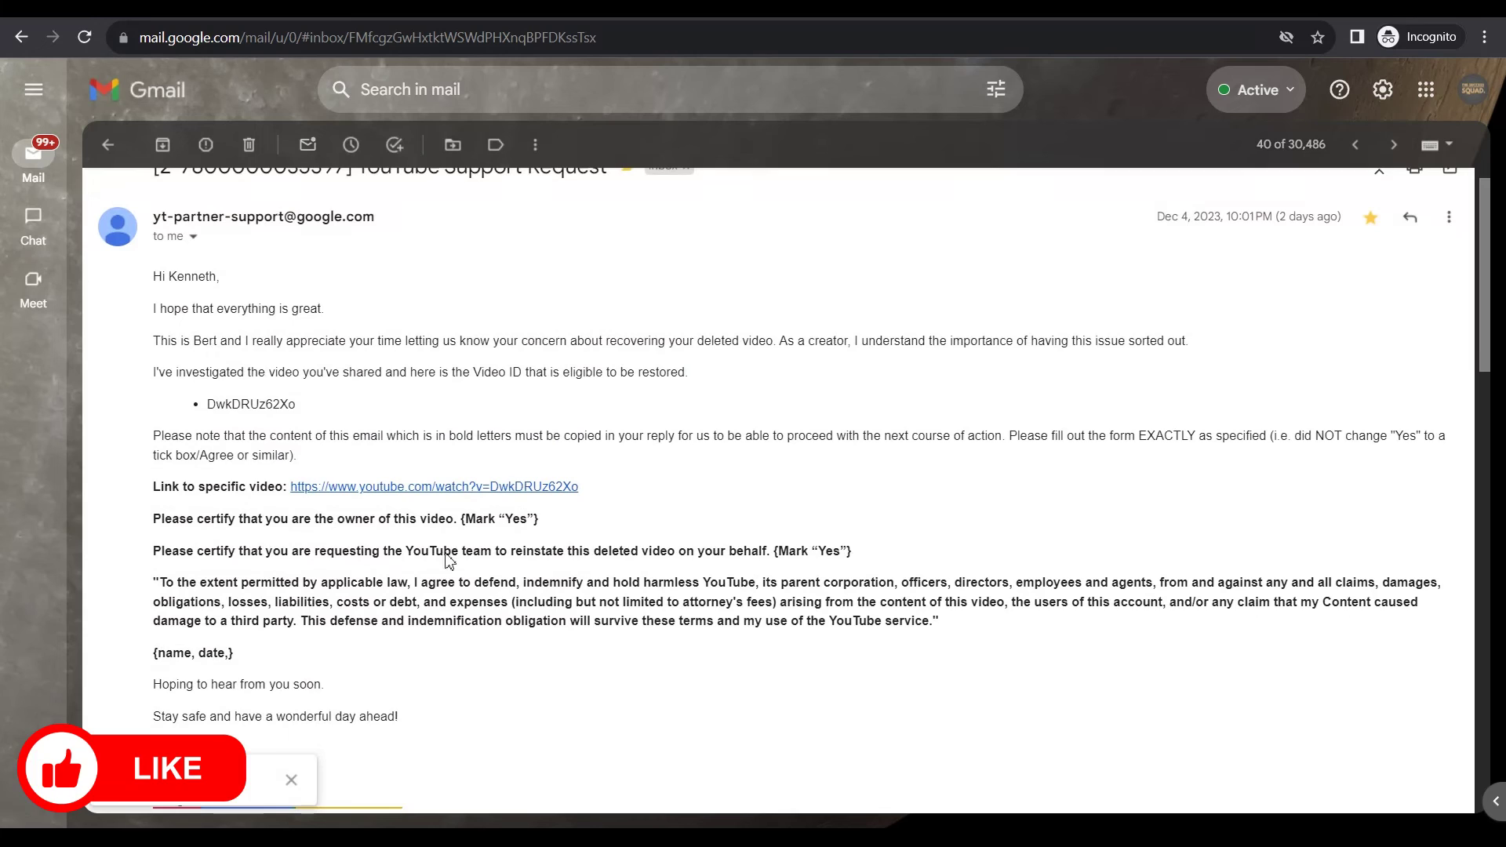